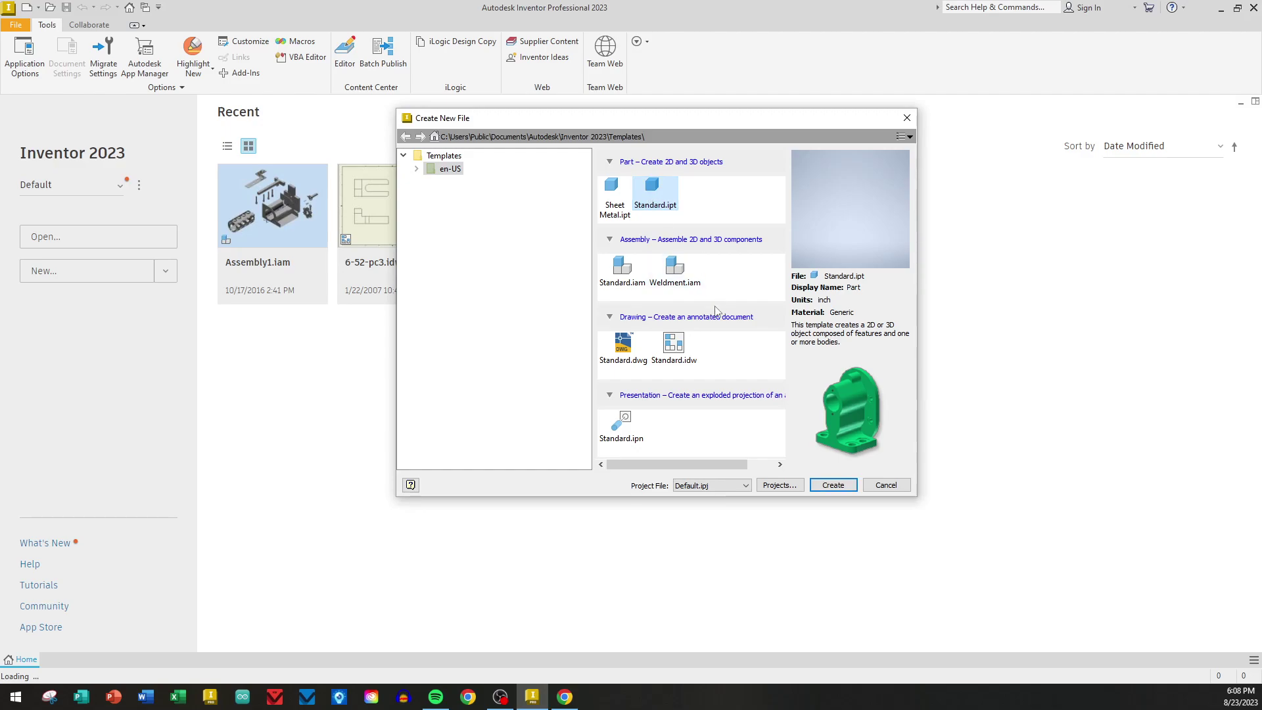
Create a new standard part and start a 2D sketch on the XY plane.
{"action": "left_click", "coordinate": [821, 485]}
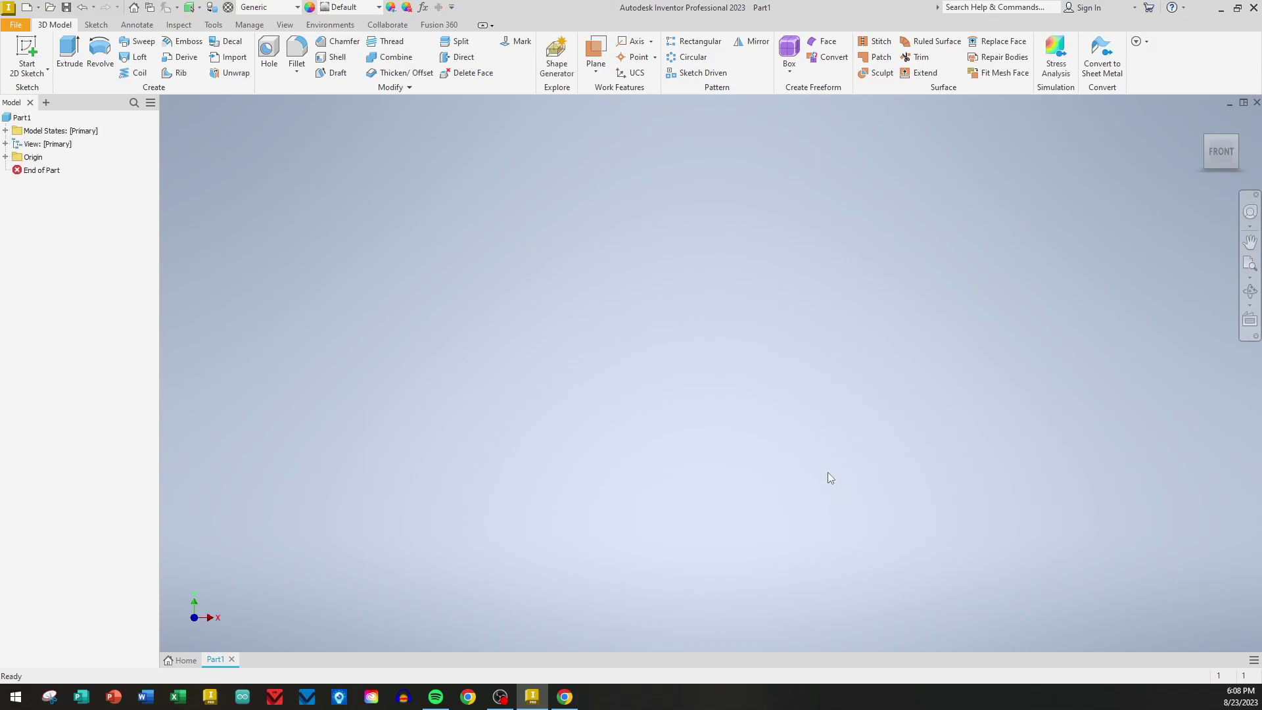
{"action": "left_click", "coordinate": [26, 51]}
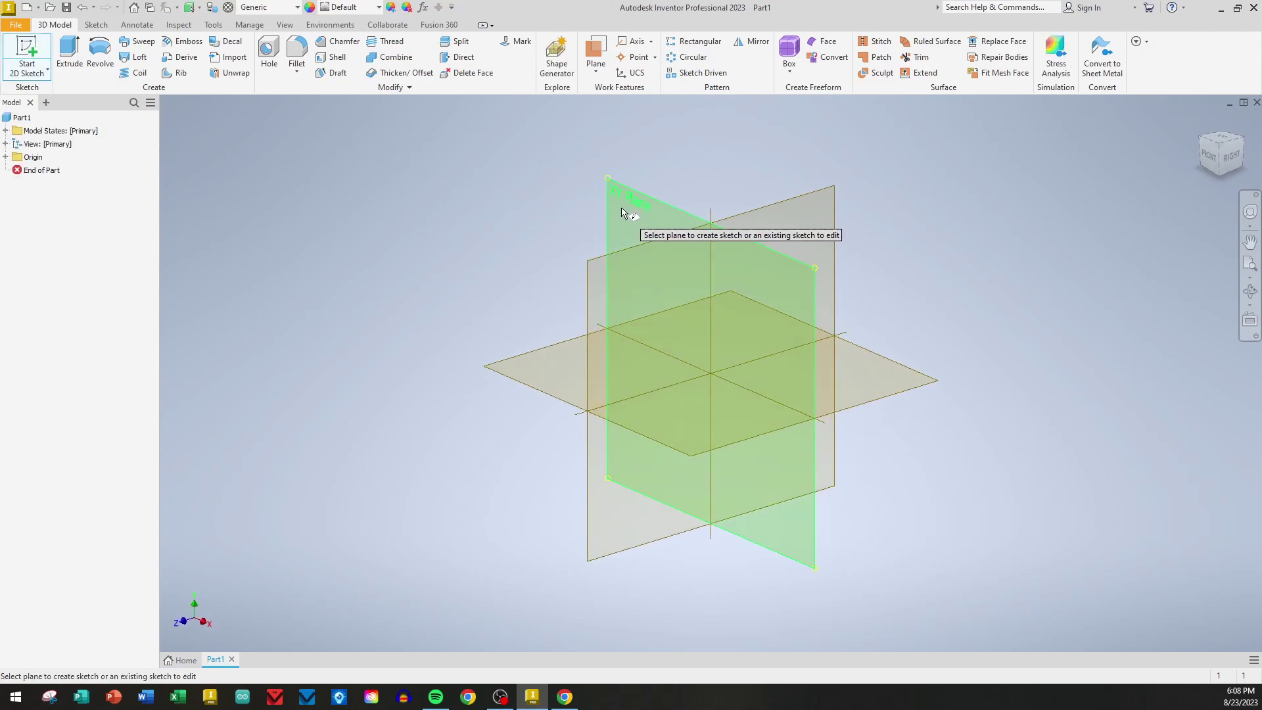
{"action": "left_click", "coordinate": [622, 209]}
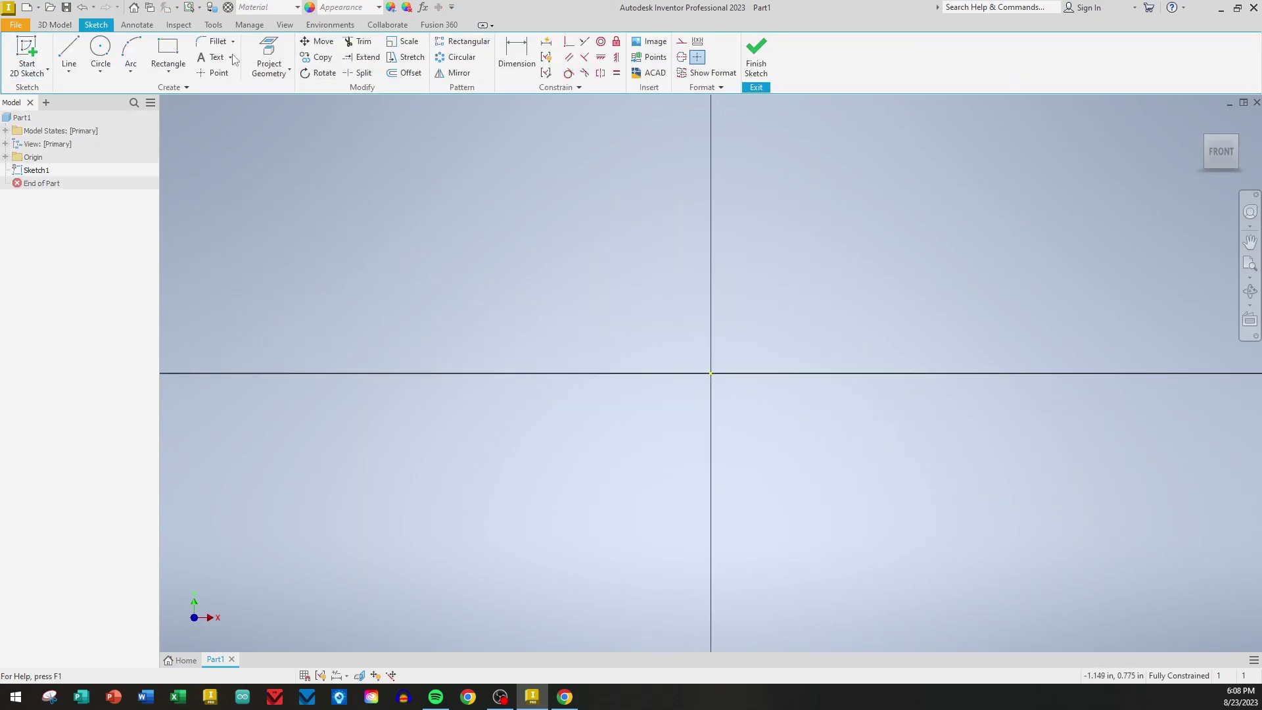
Draw a rectangle with its first corner at the sketch origin.
{"action": "left_click", "coordinate": [168, 52]}
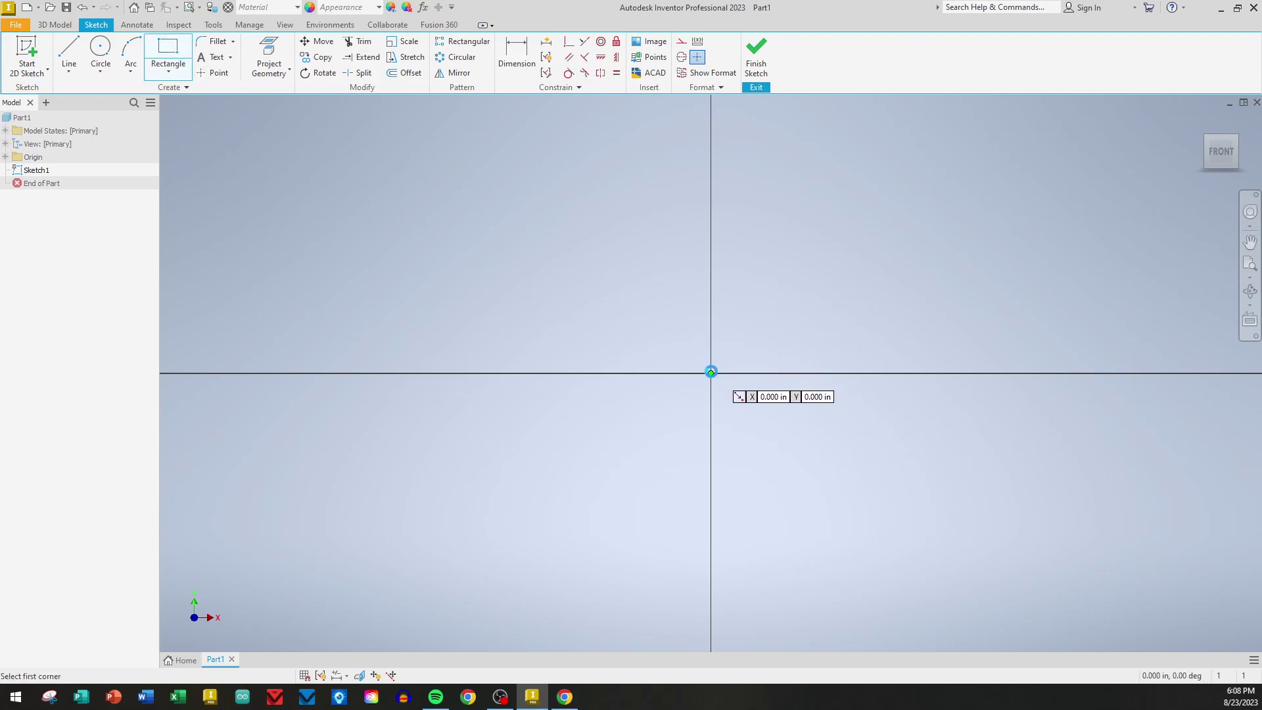
{"action": "middle_click_drag", "start_coordinate": [831, 282], "coordinate": [487, 457]}
{"action": "left_click", "coordinate": [356, 548]}
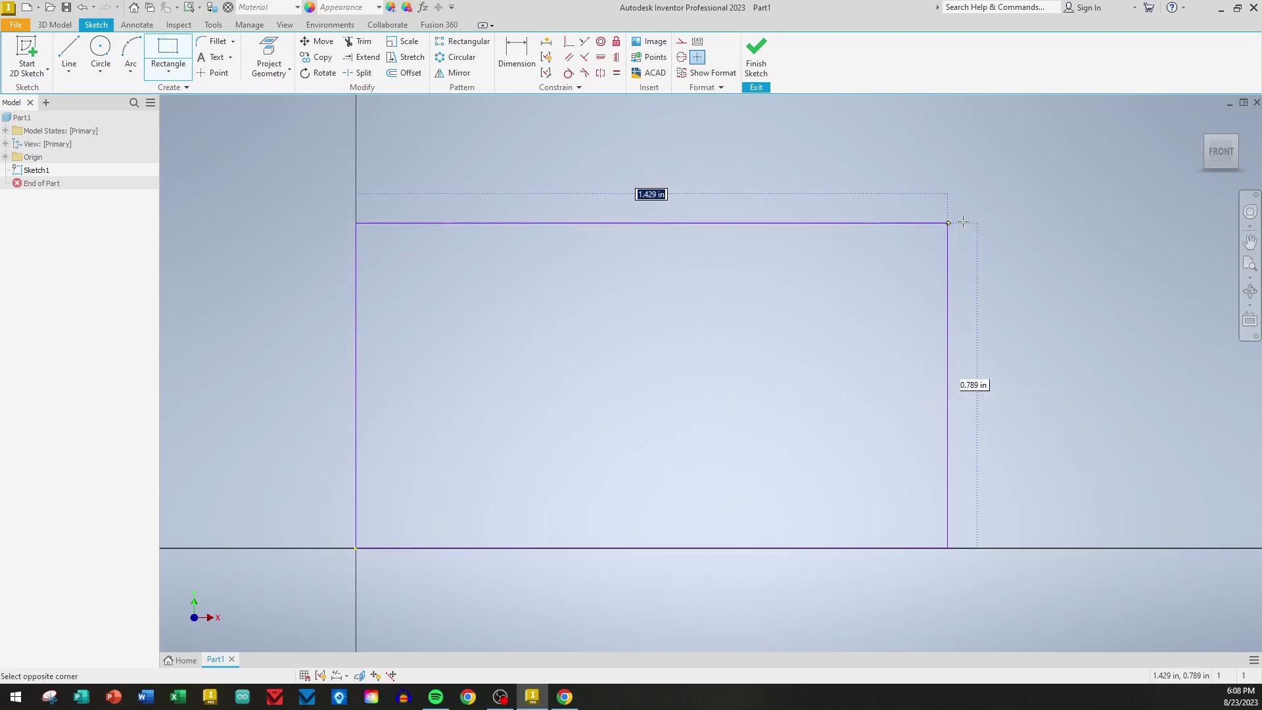
{"action": "left_click", "coordinate": [1058, 156]}
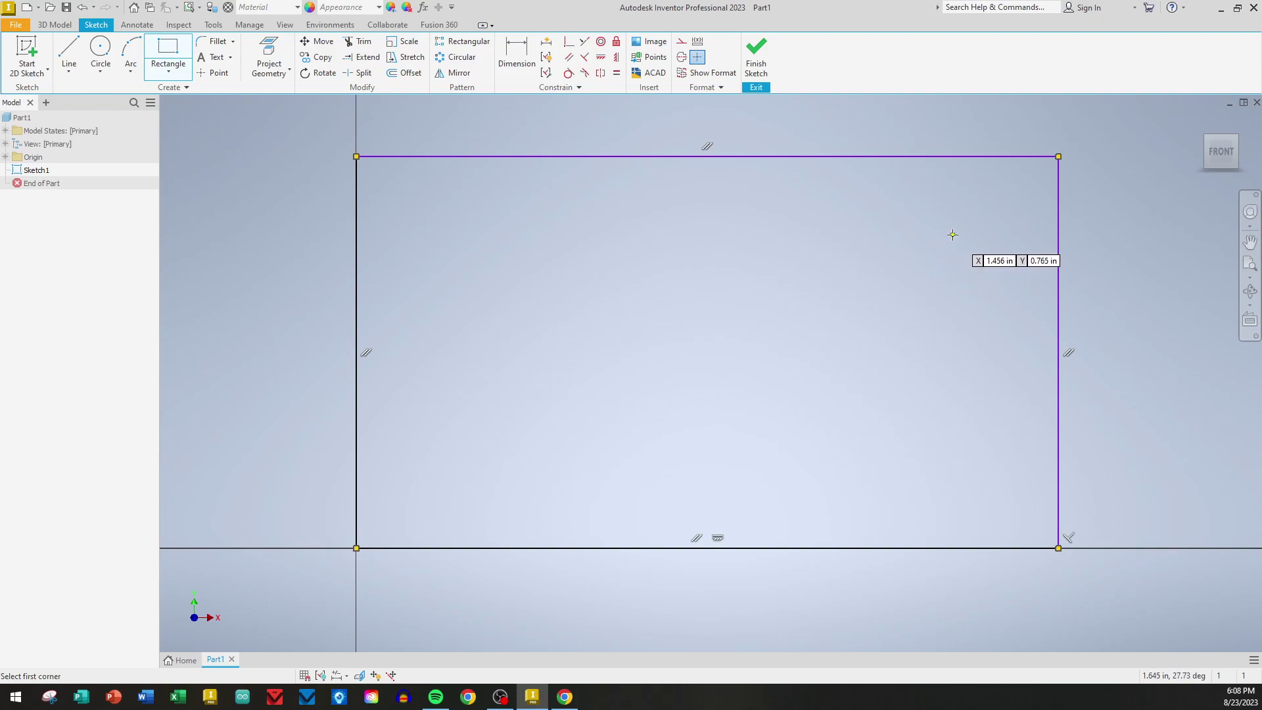
{"action": "mouse_move", "coordinate": [952, 235]}
{"action": "middle_mouse_down"}
{"action": "mouse_move", "coordinate": [898, 254]}
{"action": "mouse_move", "coordinate": [912, 234]}
{"action": "mouse_move", "coordinate": [870, 259]}
{"action": "mouse_move", "coordinate": [930, 241]}
{"action": "middle_mouse_up"}
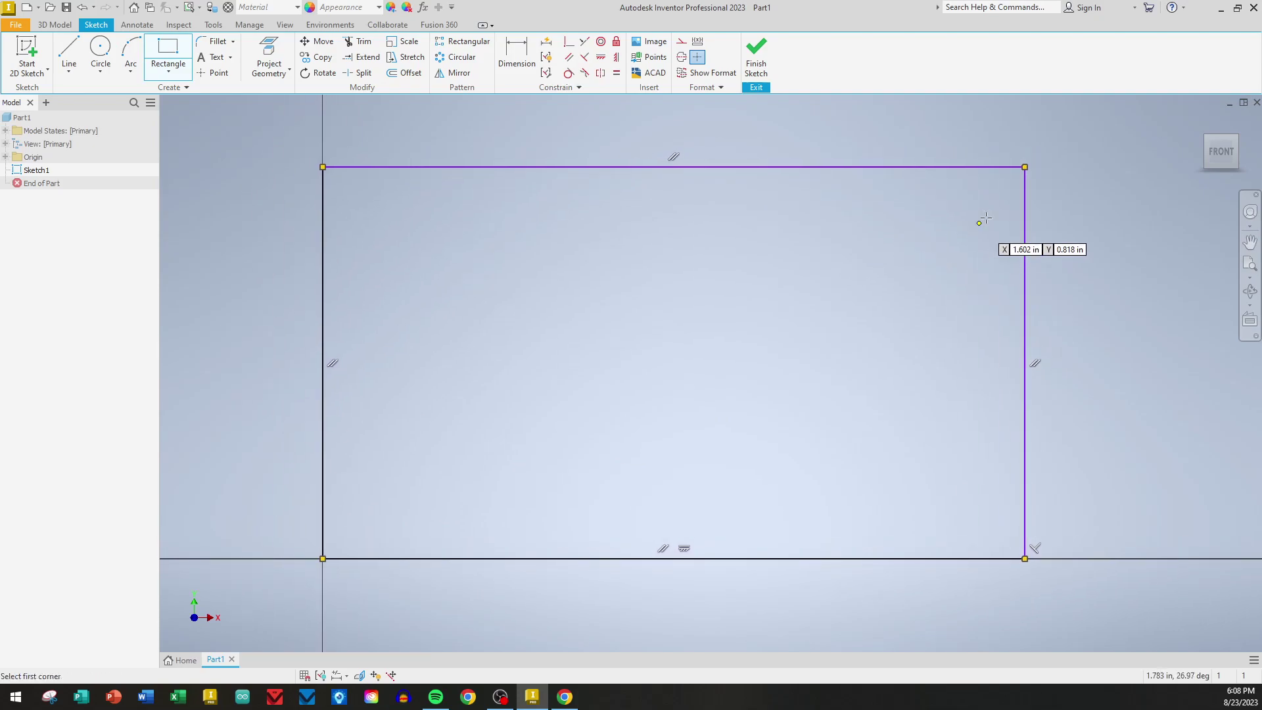
Dimension the rectangle's top edge to a 2.75 in width.
{"action": "key", "text": "d"}
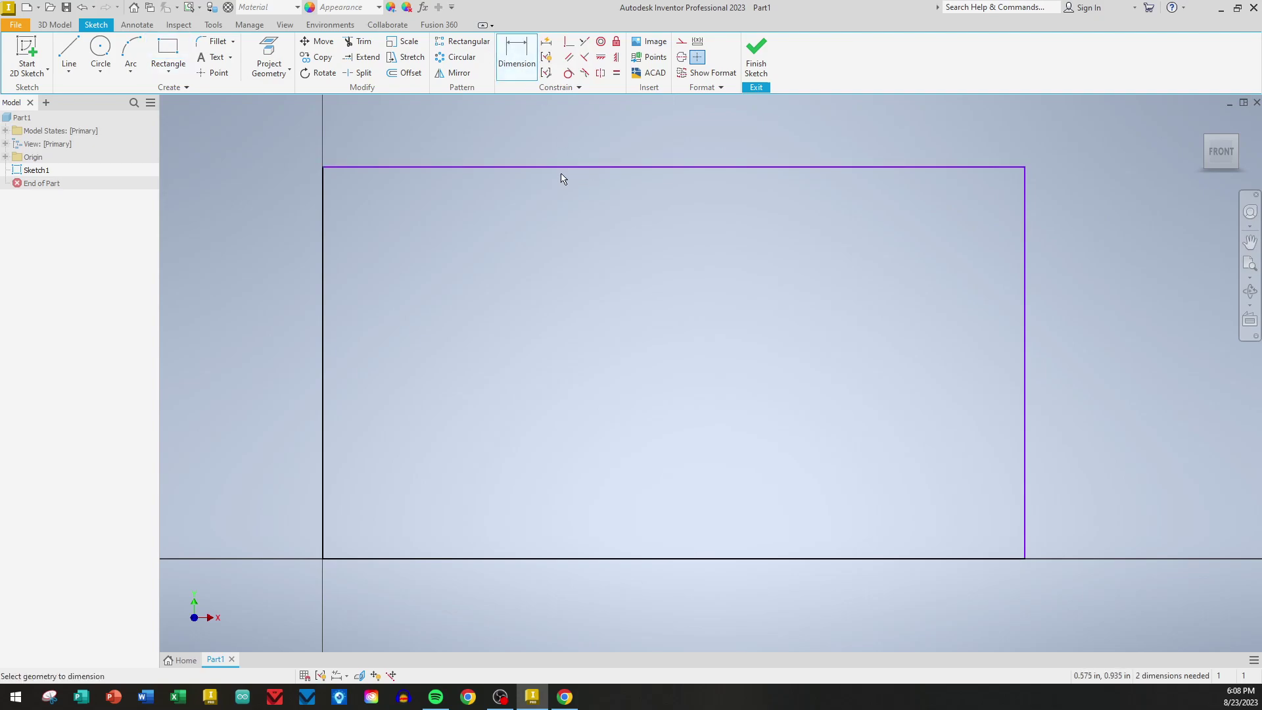
{"action": "left_click", "coordinate": [564, 168]}
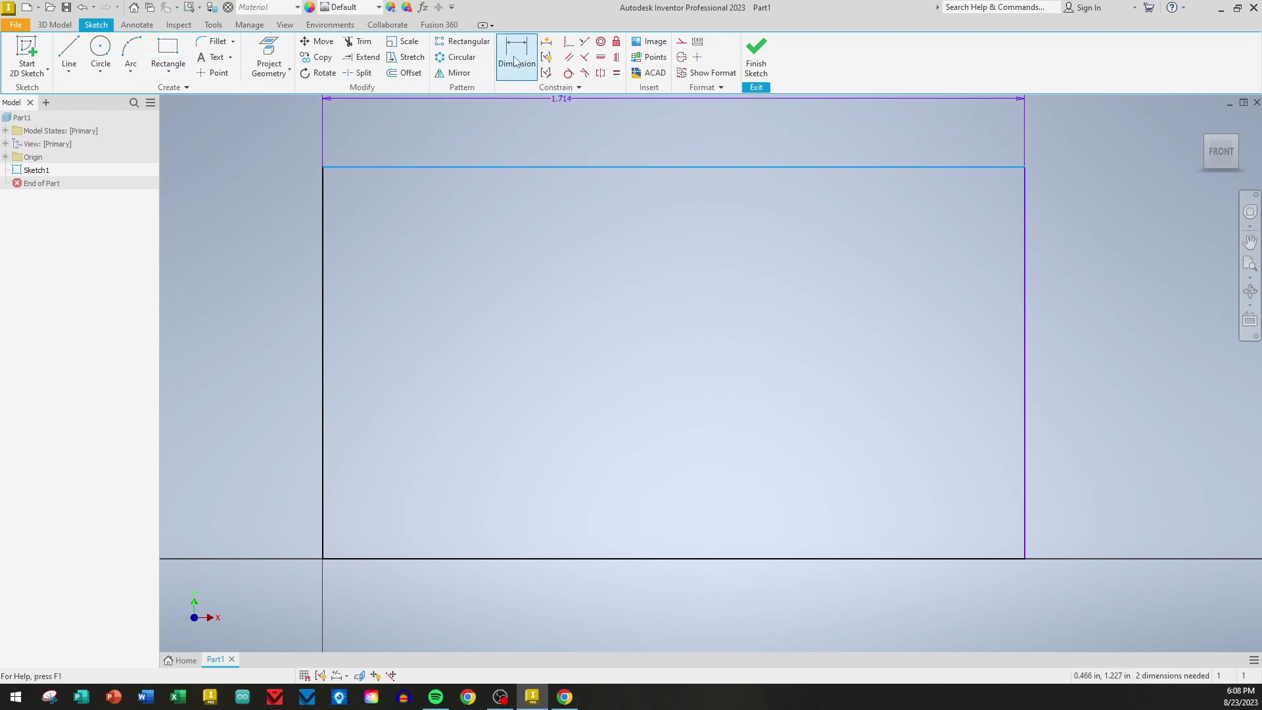
{"action": "left_click", "coordinate": [552, 134]}
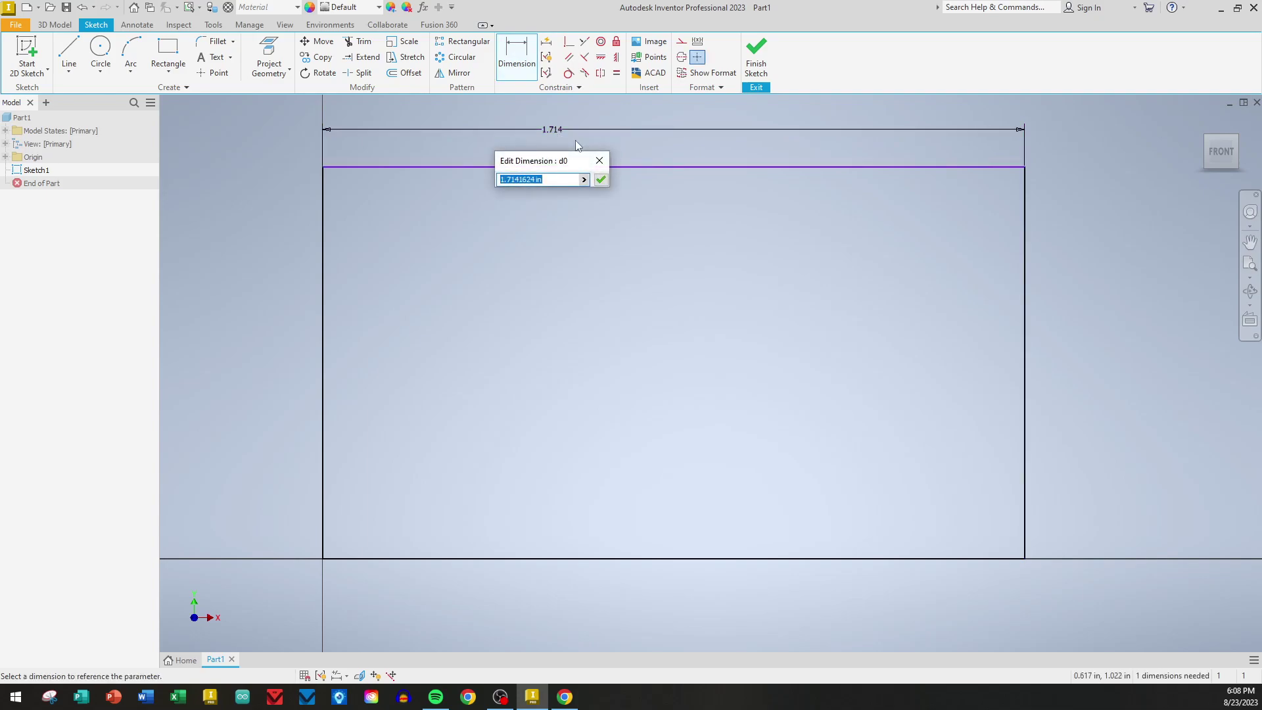
{"action": "type", "text": "2.75"}
{"action": "key", "text": "Return"}
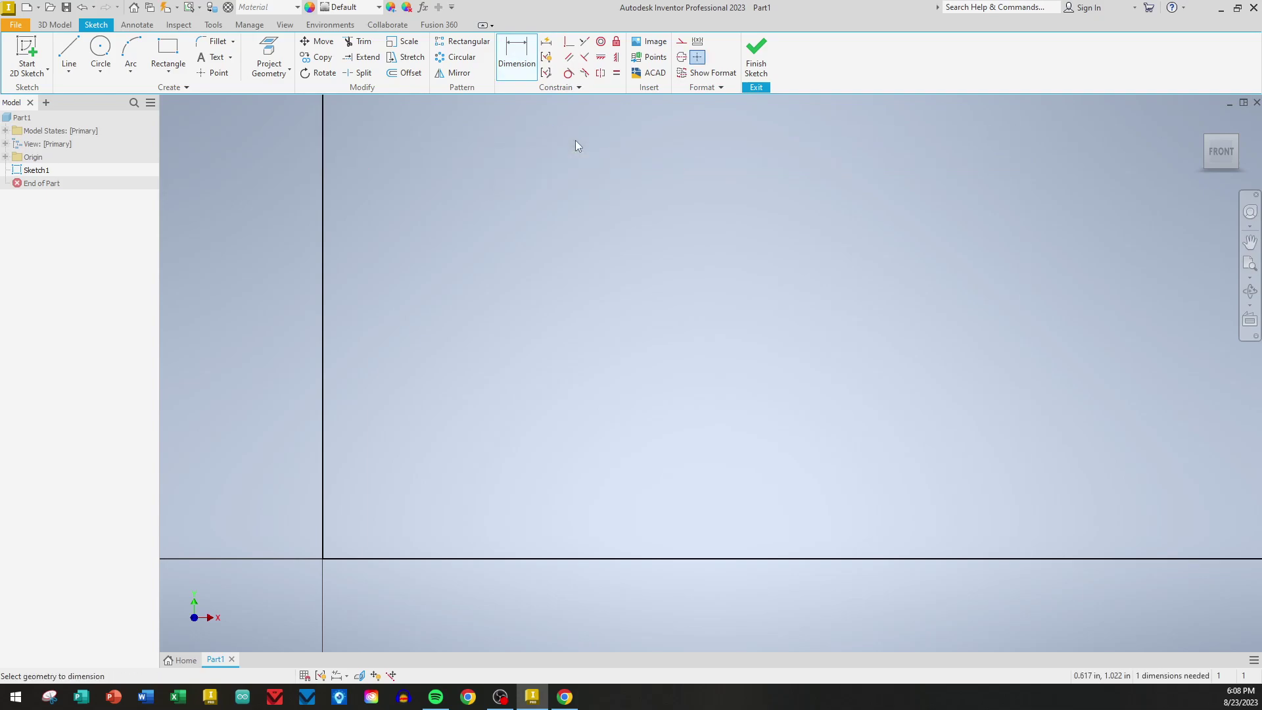
Dimension the rectangle's left edge to a 1.75 in height.
{"action": "scroll", "coordinate": [575, 140], "scroll_direction": "down", "scroll_amount": 5}
{"action": "mouse_move", "coordinate": [578, 228]}
{"action": "middle_mouse_down"}
{"action": "mouse_move", "coordinate": [584, 403]}
{"action": "mouse_move", "coordinate": [607, 399]}
{"action": "middle_mouse_up"}
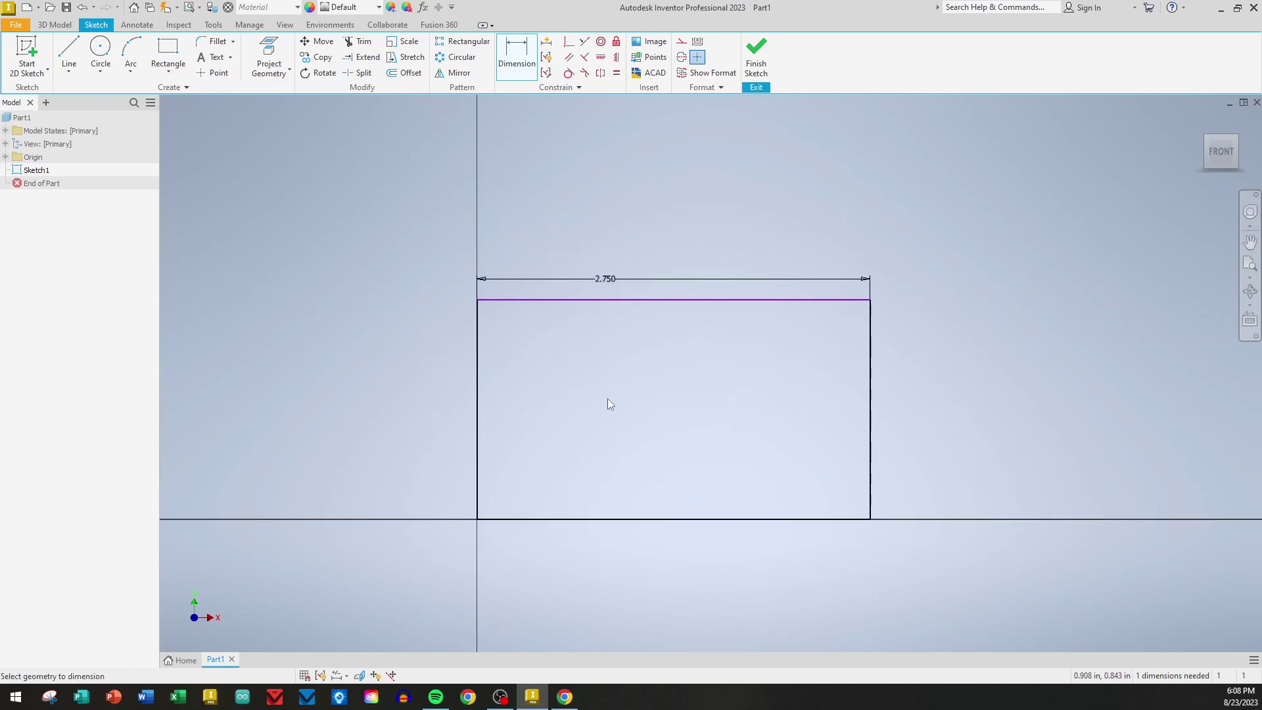
{"action": "scroll", "coordinate": [608, 399], "scroll_direction": "up", "scroll_amount": 3}
{"action": "scroll", "coordinate": [608, 402], "scroll_direction": "down", "scroll_amount": 2}
{"action": "left_click", "coordinate": [462, 410]}
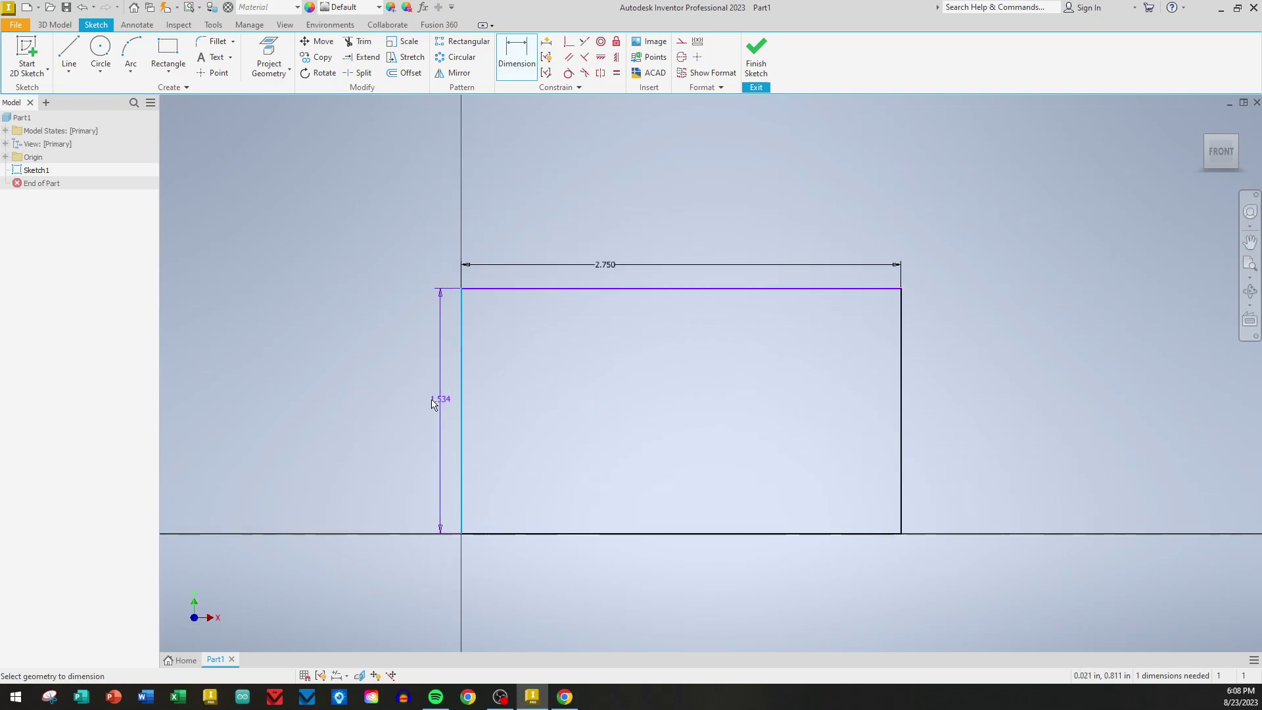
{"action": "left_click", "coordinate": [412, 403]}
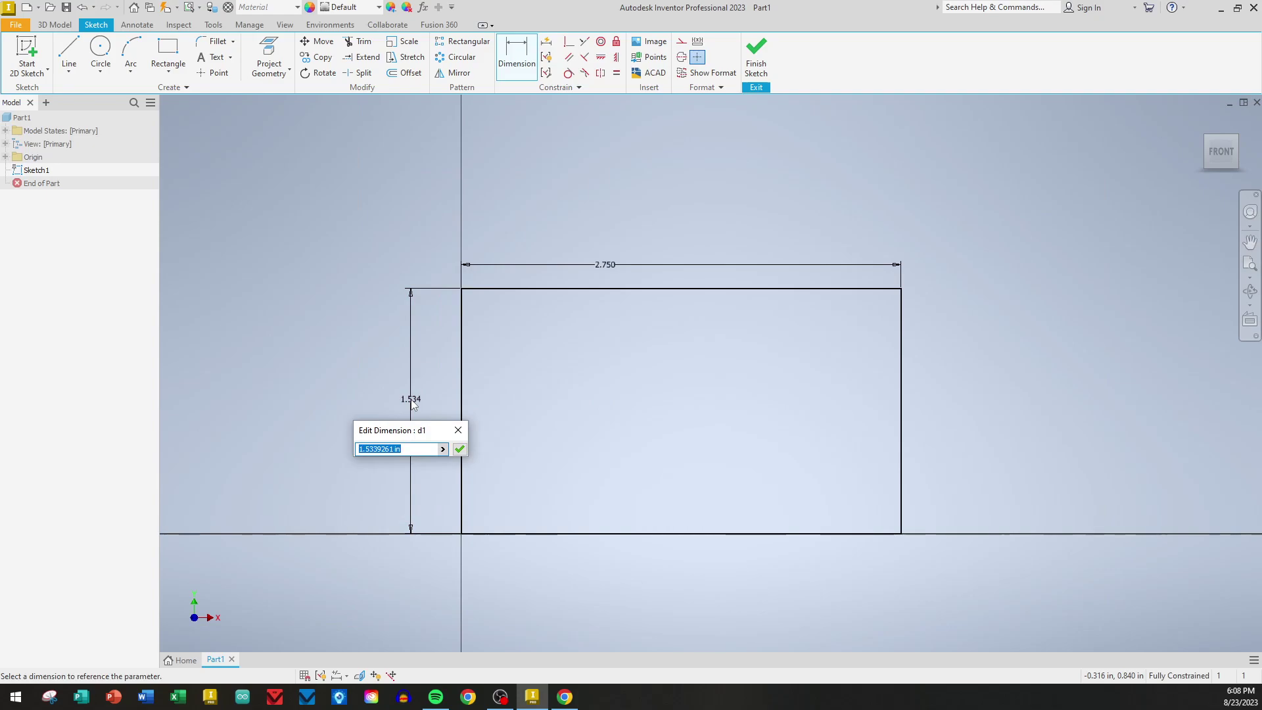
{"action": "type", "text": "1.75"}
{"action": "key", "text": "Return"}
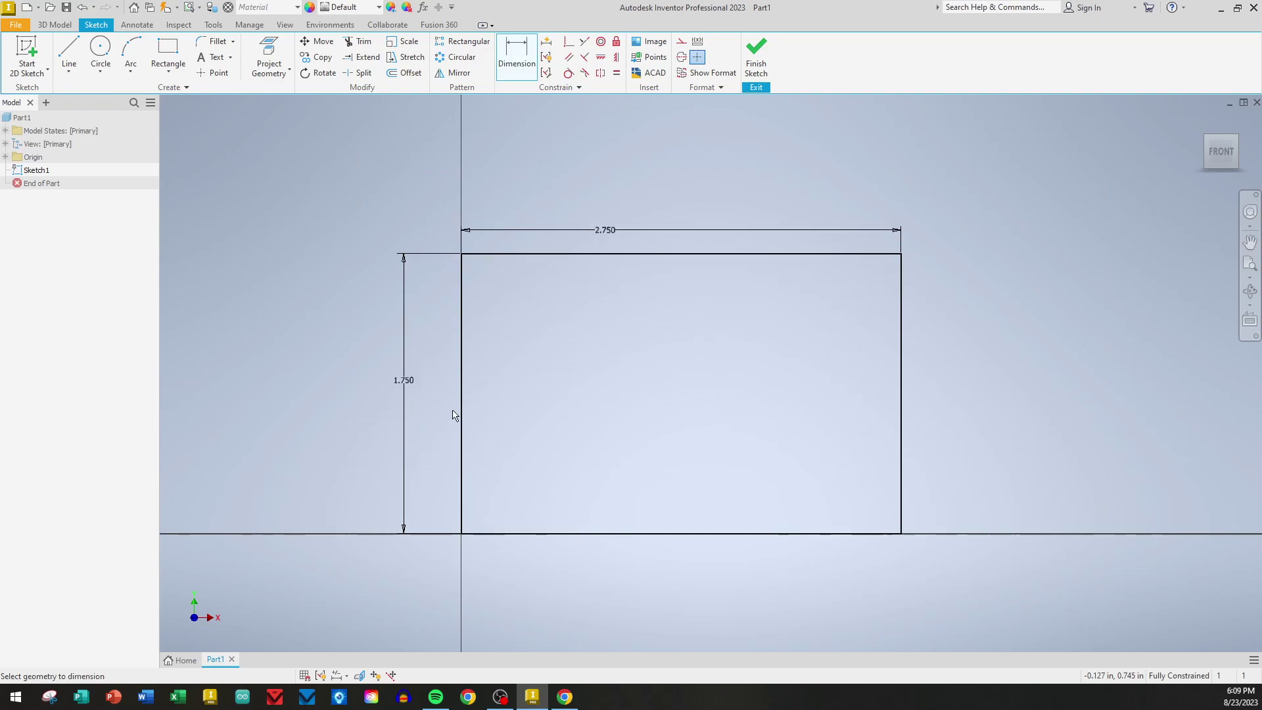
Finish the sketch and extrude the rectangle 0.25 in as Extrusion1.
{"action": "left_click", "coordinate": [757, 58]}
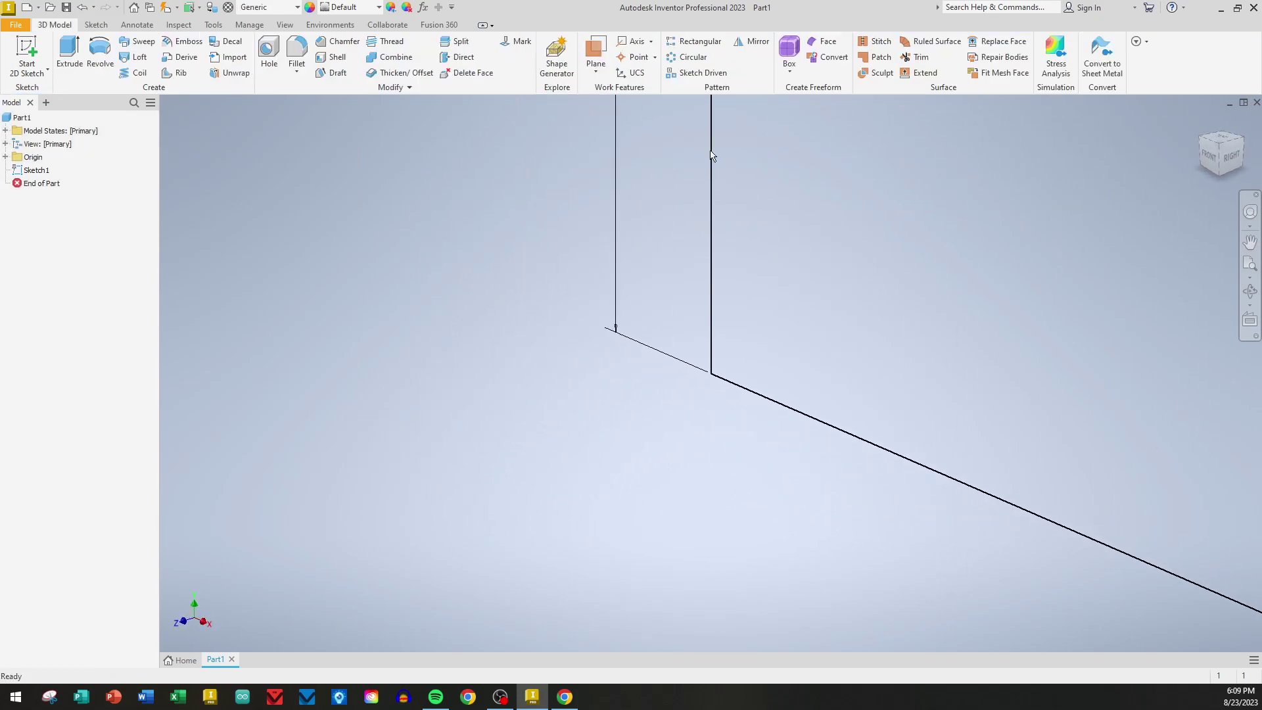
{"action": "left_click", "coordinate": [1249, 263]}
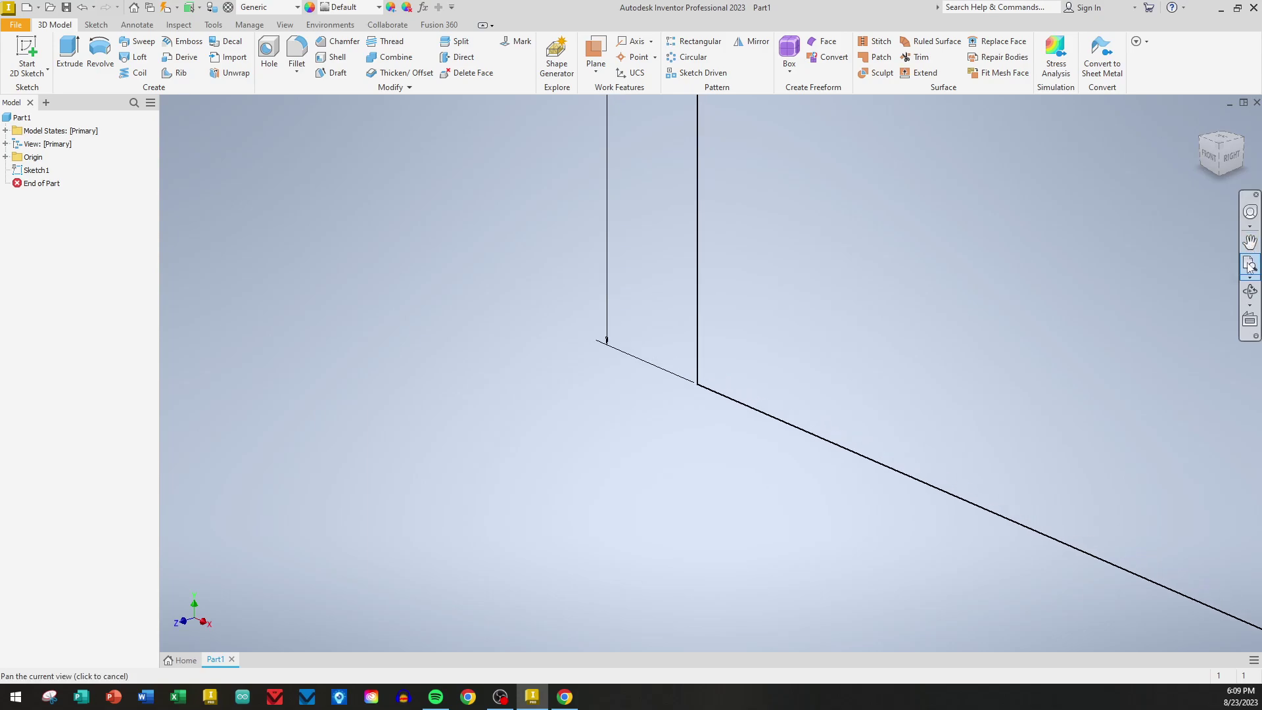
{"action": "left_click", "coordinate": [76, 57]}
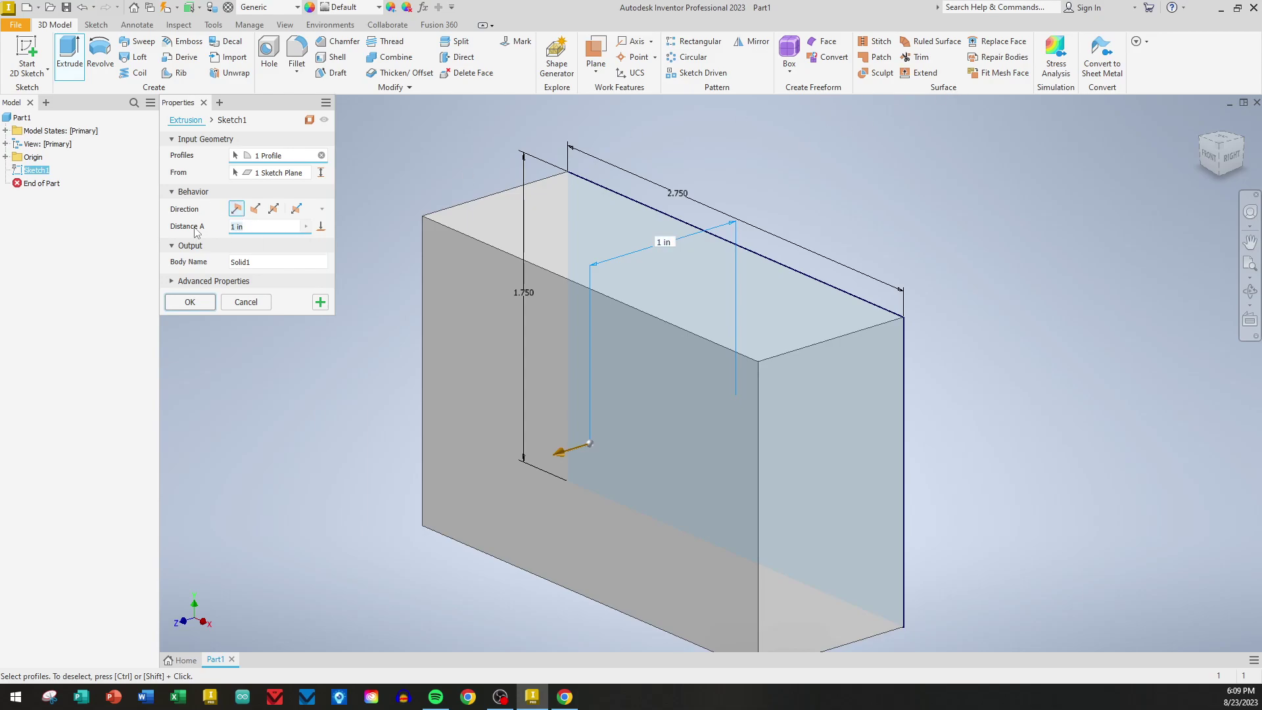
{"action": "type", "text": "1/4"}
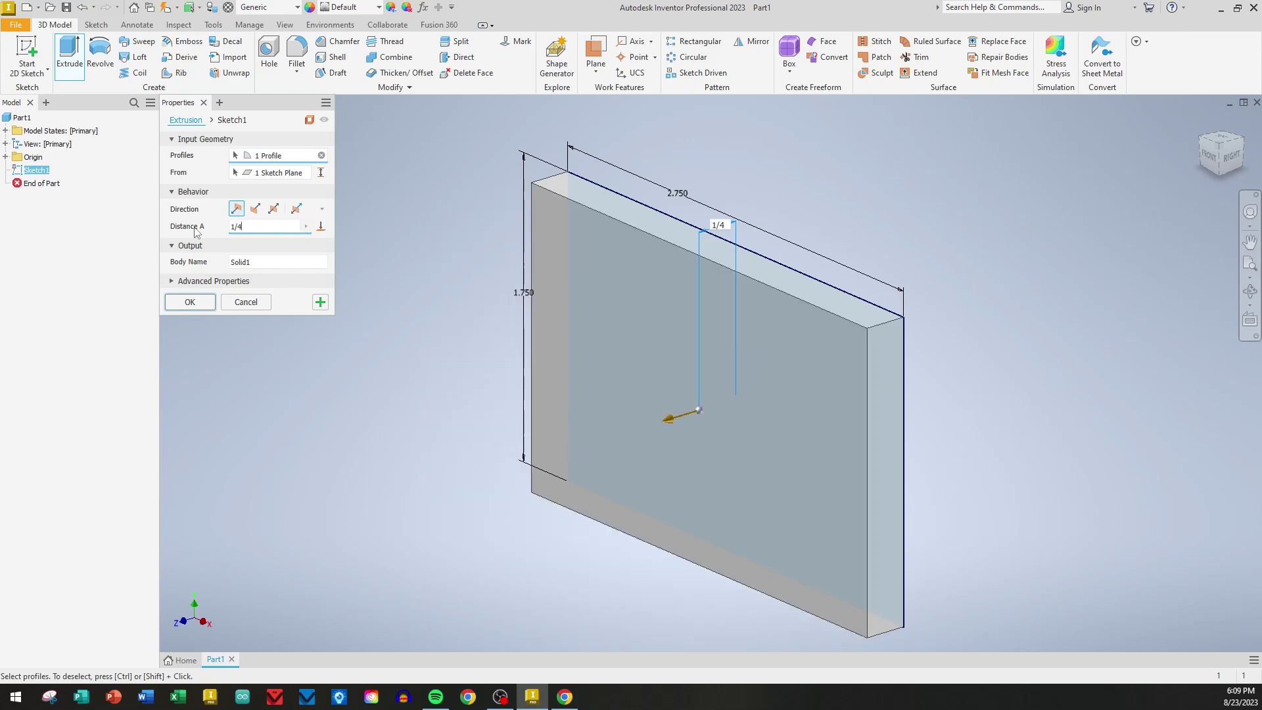
{"action": "key", "text": "BackSpace"}
{"action": "key", "text": "BackSpace"}
{"action": "key", "text": "BackSpace"}
{"action": "type", "text": ".25"}
{"action": "left_click", "coordinate": [198, 304]}
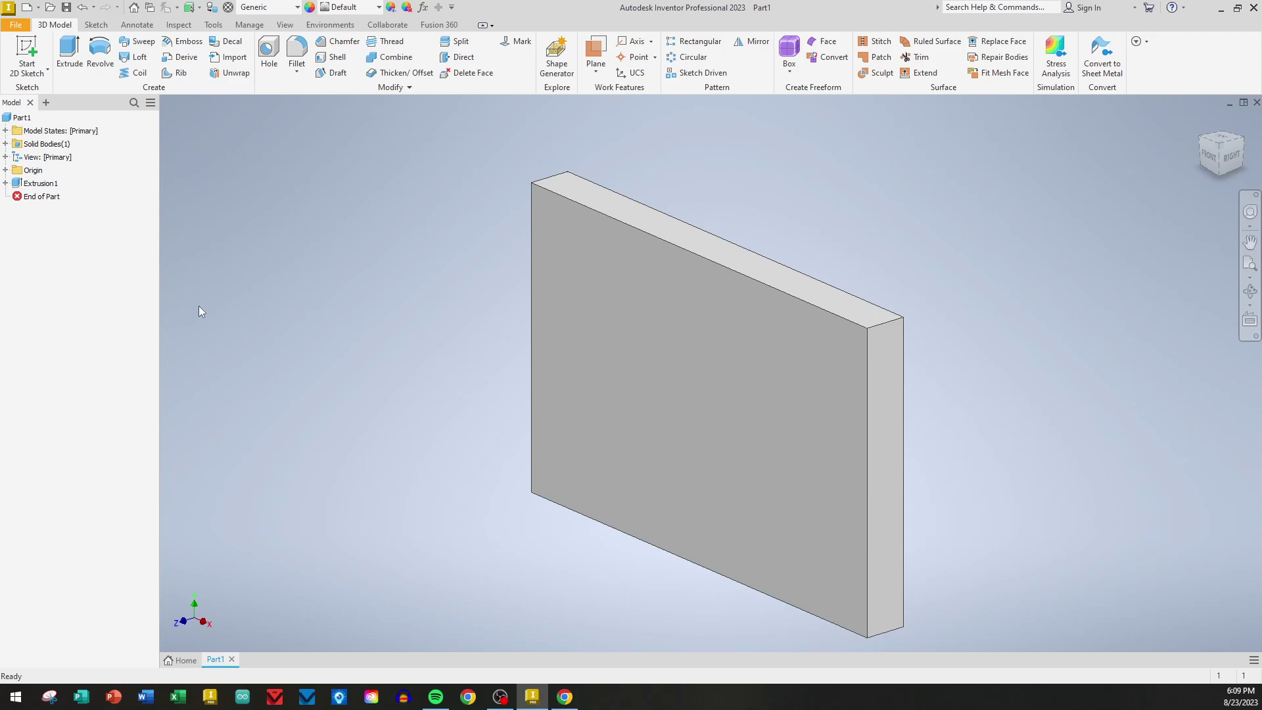
Start a sketch on the plate's front face and place two level points.
{"action": "left_click", "coordinate": [680, 392]}
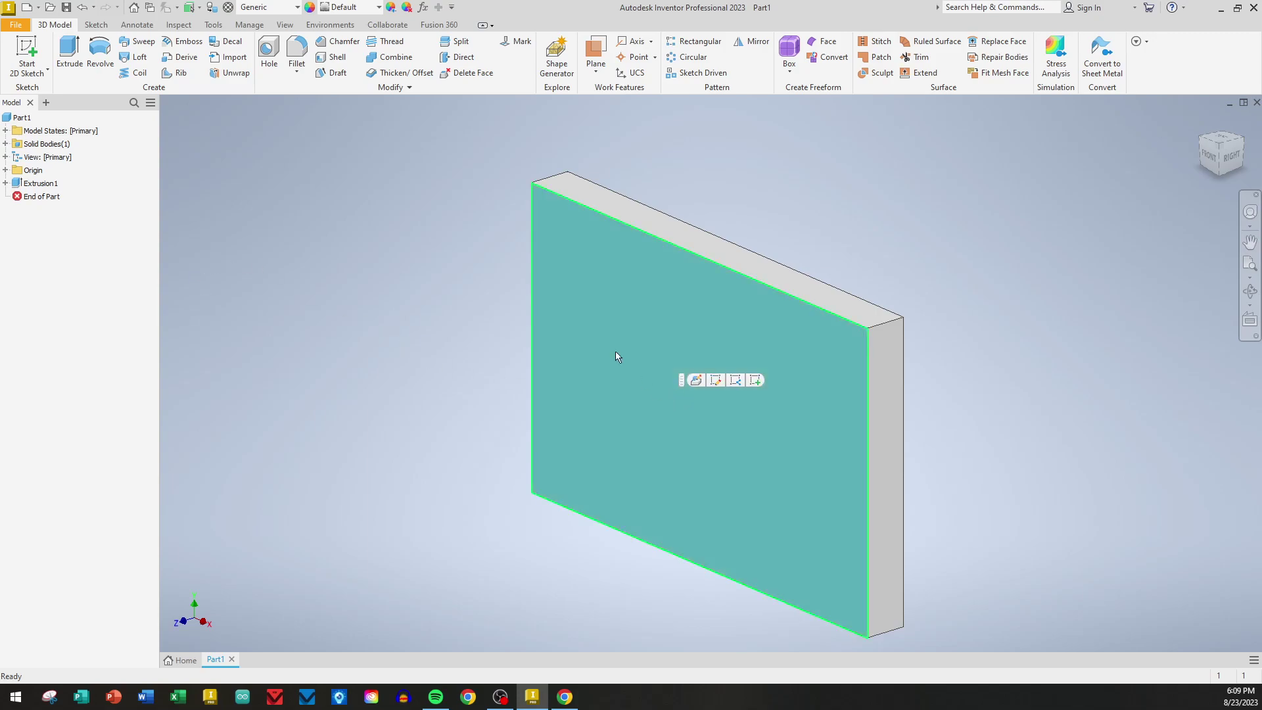
{"action": "left_click", "coordinate": [26, 52]}
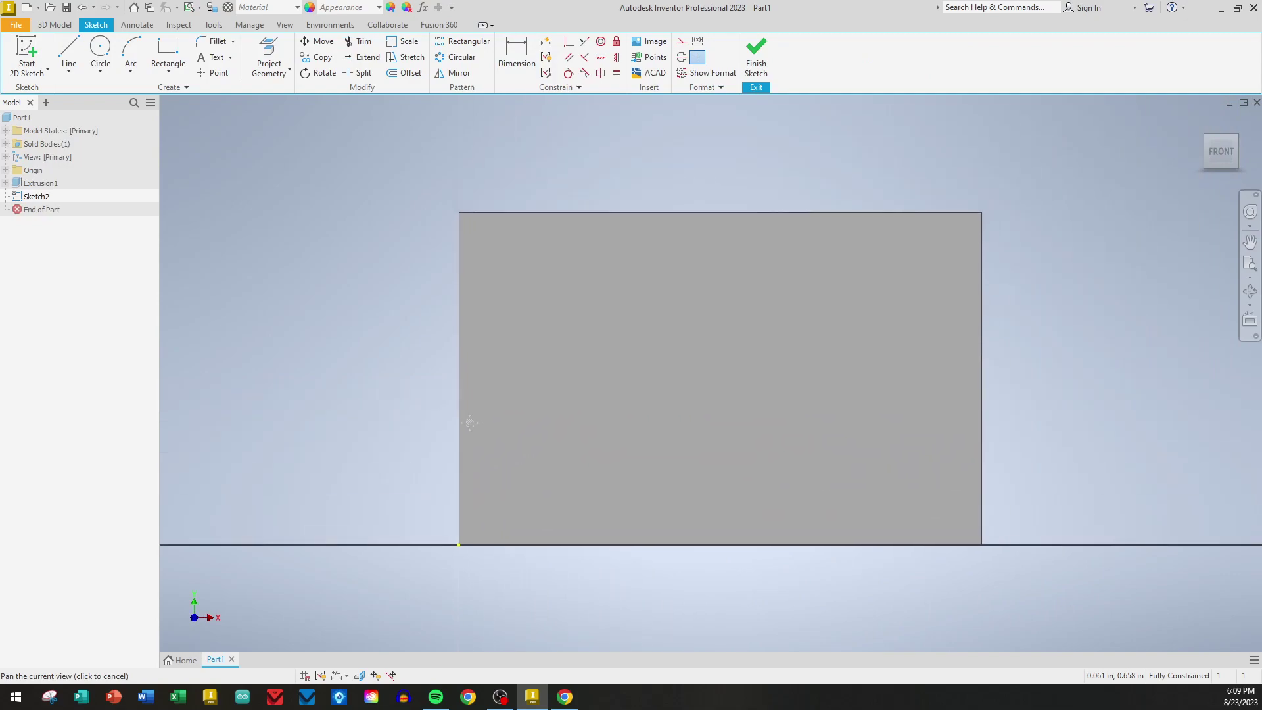
{"action": "middle_click_drag", "start_coordinate": [471, 418], "coordinate": [456, 438]}
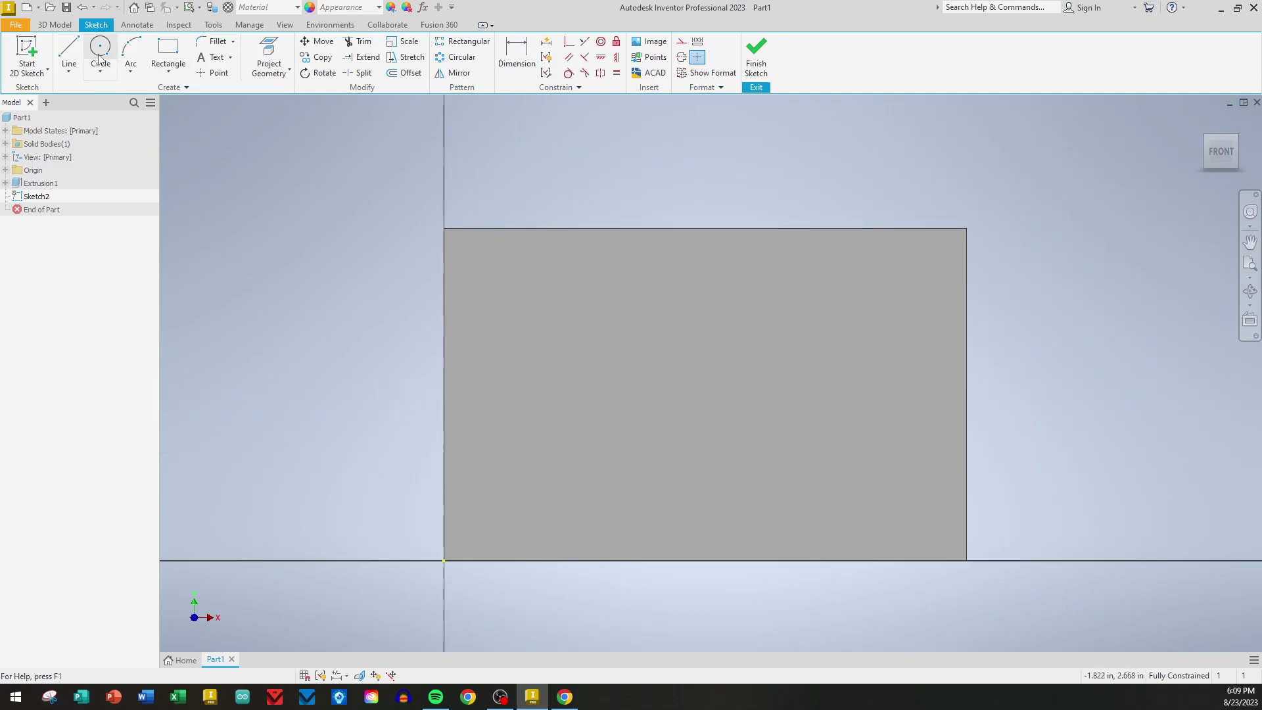
{"action": "left_click", "coordinate": [214, 72]}
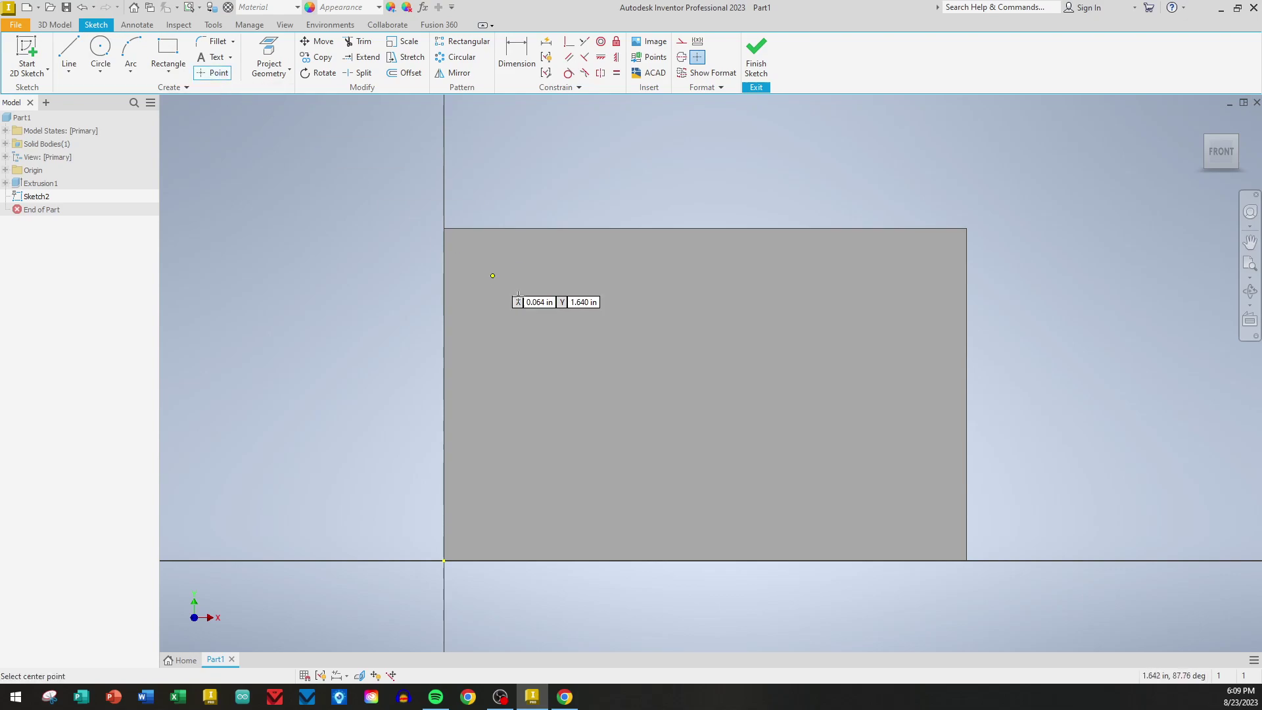
{"action": "left_click", "coordinate": [571, 361]}
{"action": "left_click", "coordinate": [842, 361]}
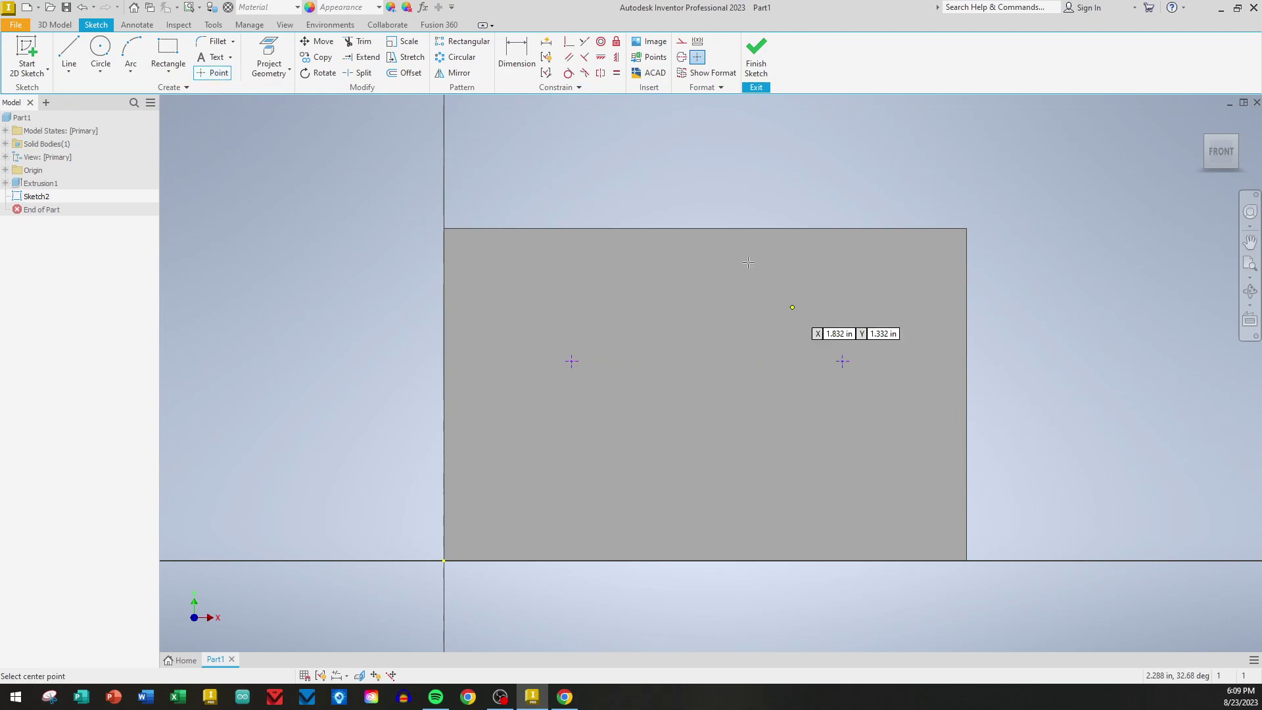
Dimension both points 1.000 above the plate's bottom edge.
{"action": "left_click", "coordinate": [517, 55]}
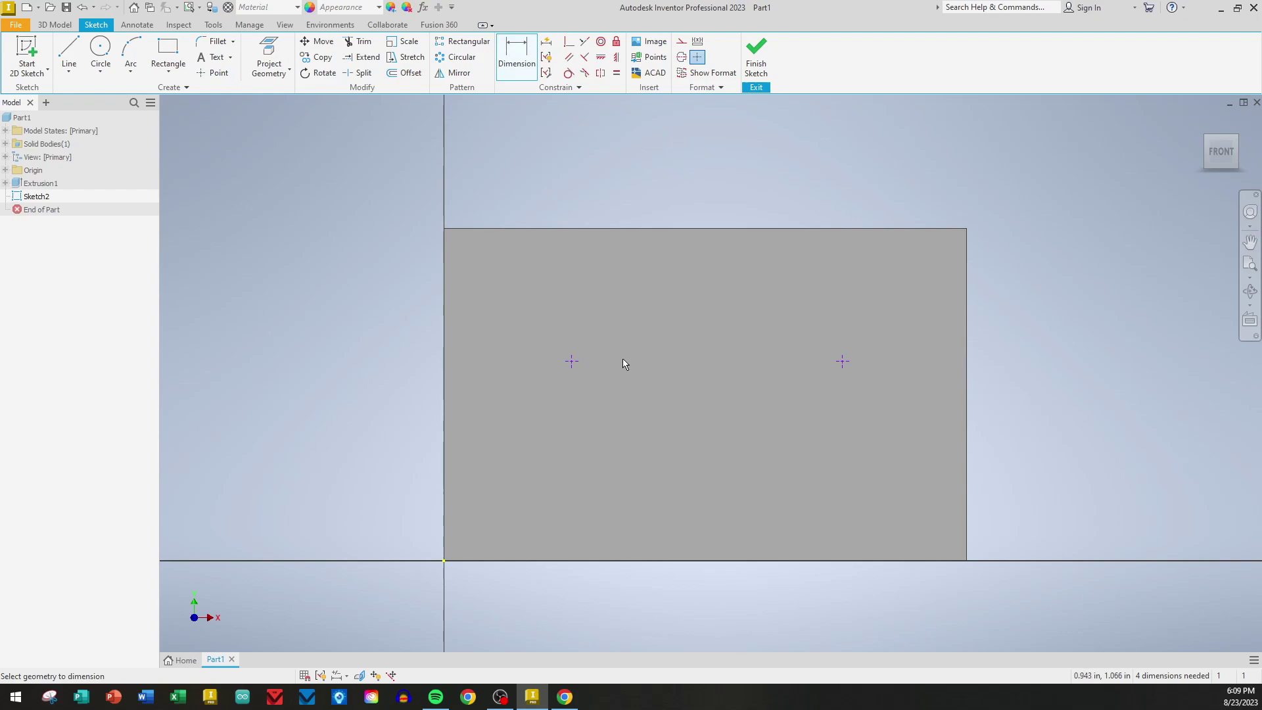
{"action": "left_click", "coordinate": [571, 361]}
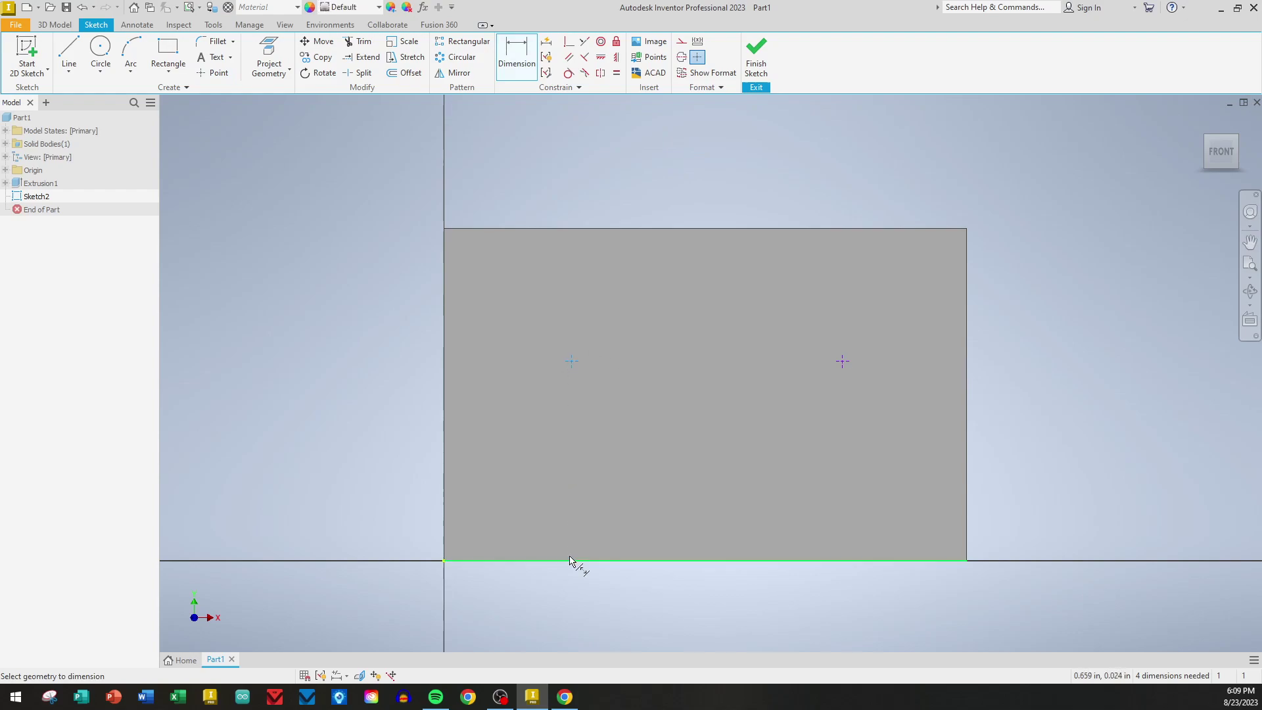
{"action": "left_click", "coordinate": [570, 561]}
{"action": "left_click", "coordinate": [600, 510]}
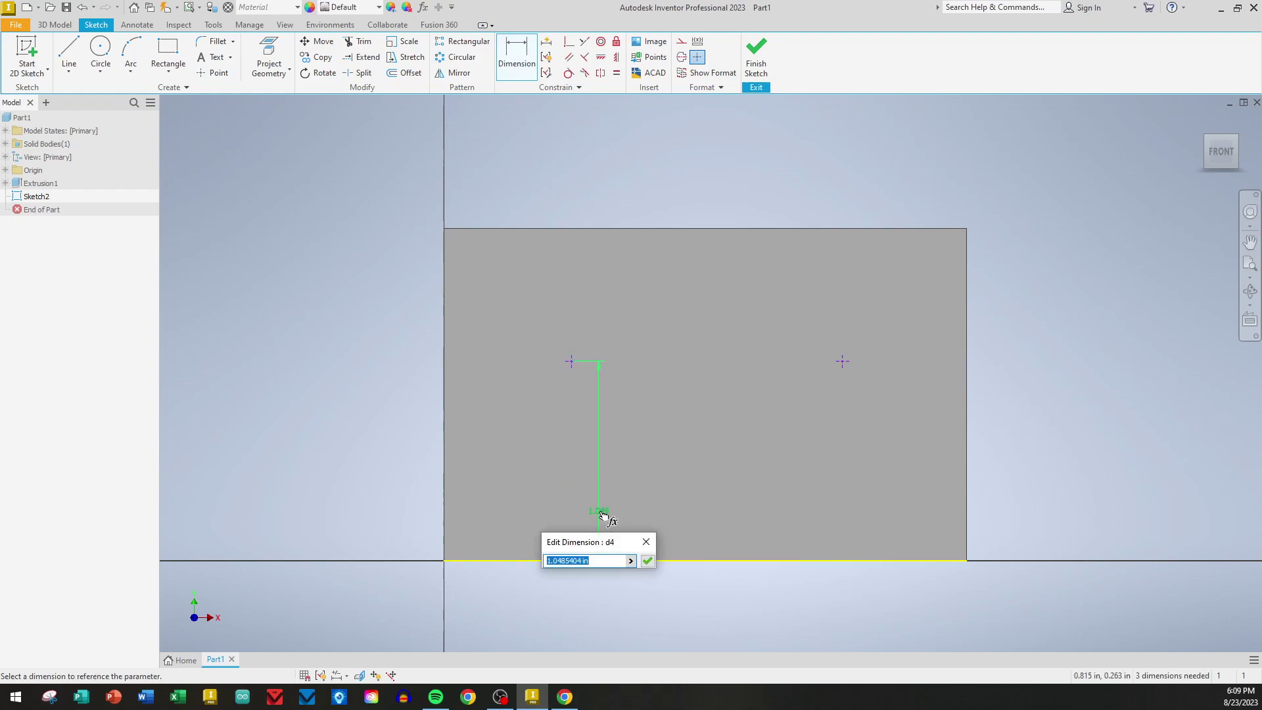
{"action": "type", "text": "1"}
{"action": "key", "text": "Return"}
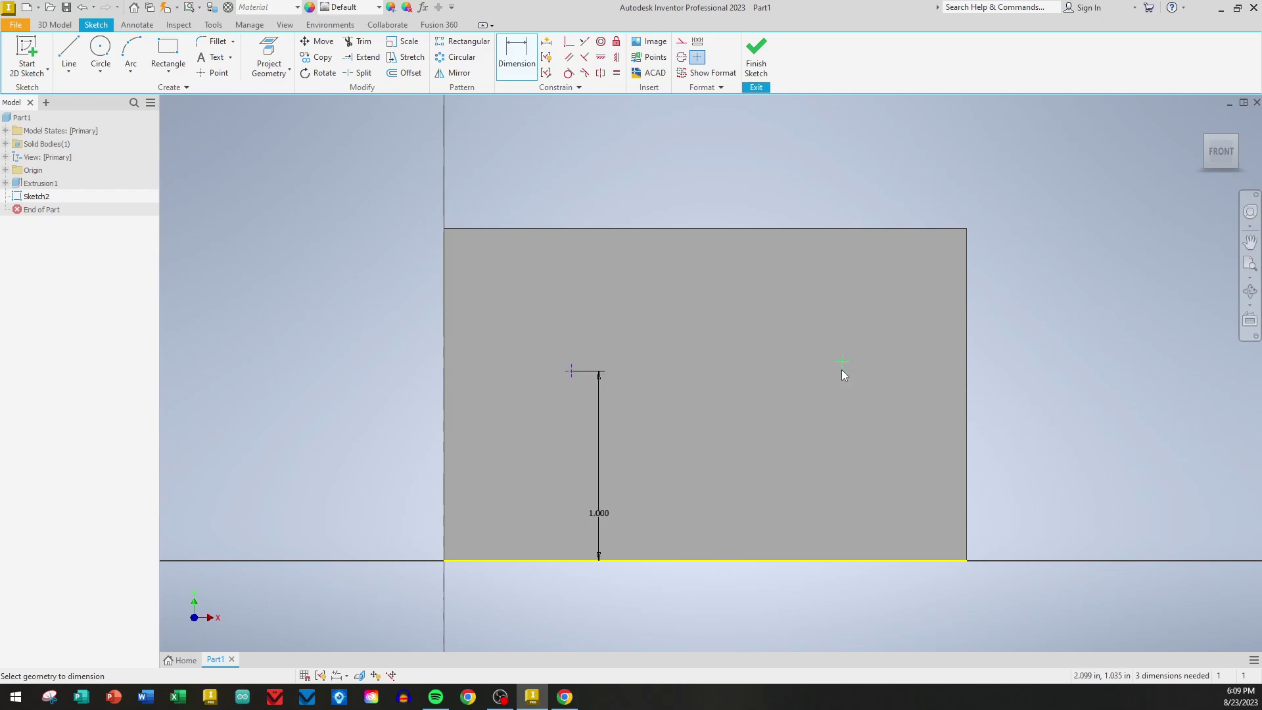
{"action": "left_click", "coordinate": [841, 370]}
{"action": "left_click", "coordinate": [833, 561]}
{"action": "left_click", "coordinate": [821, 523]}
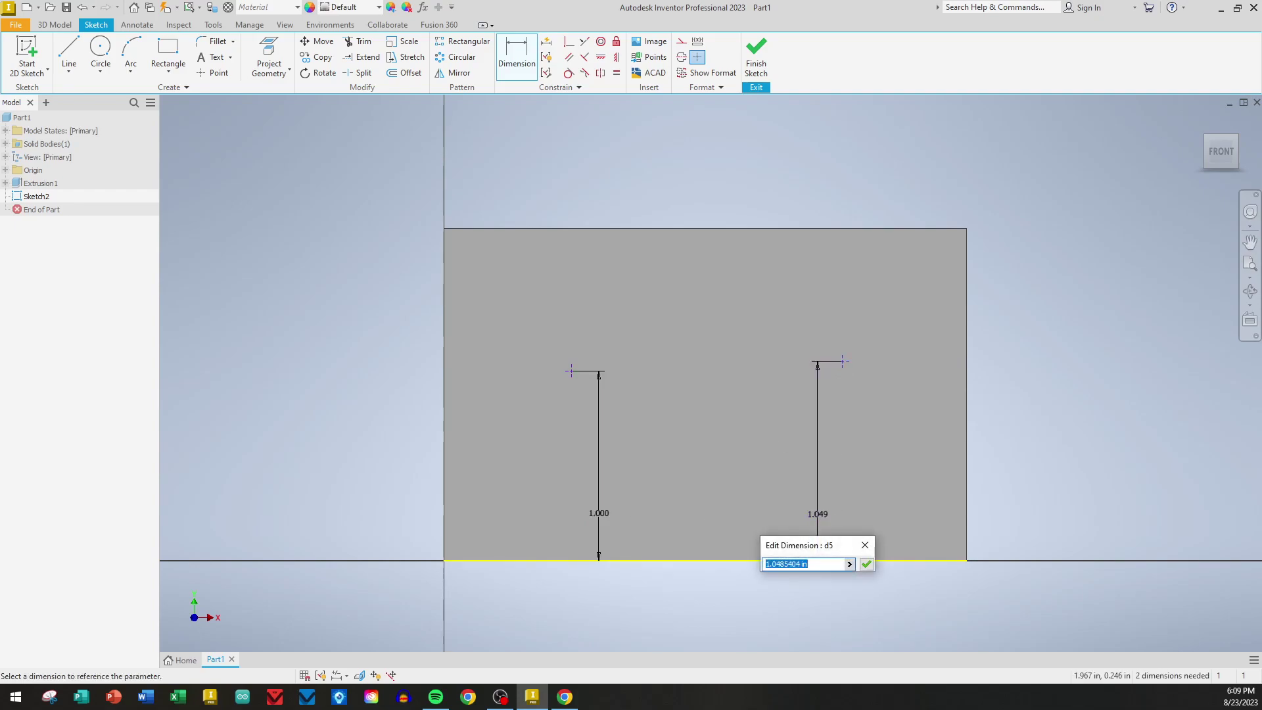
{"action": "type", "text": "1"}
{"action": "key", "text": "Return"}
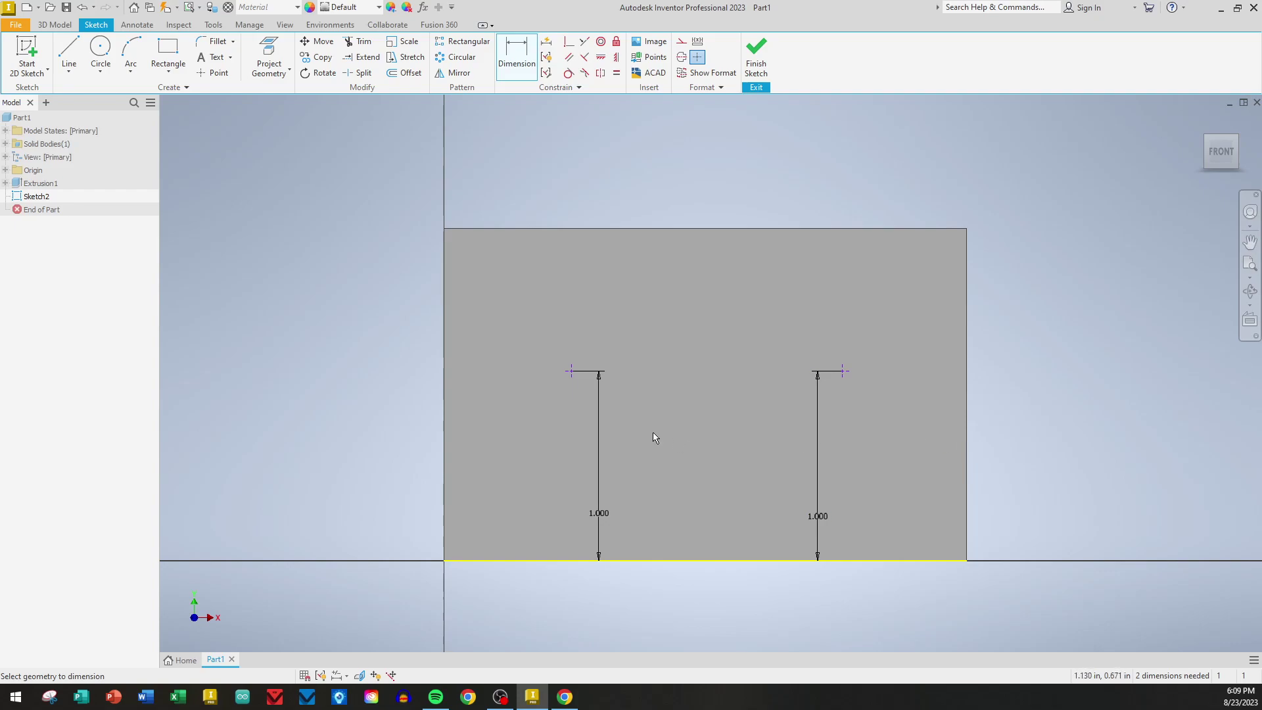
Dimension the left point 0.625 from the plate's left edge.
{"action": "left_click", "coordinate": [445, 392]}
{"action": "left_click", "coordinate": [517, 322]}
{"action": "type", "text": ".625"}
{"action": "key", "text": "Return"}
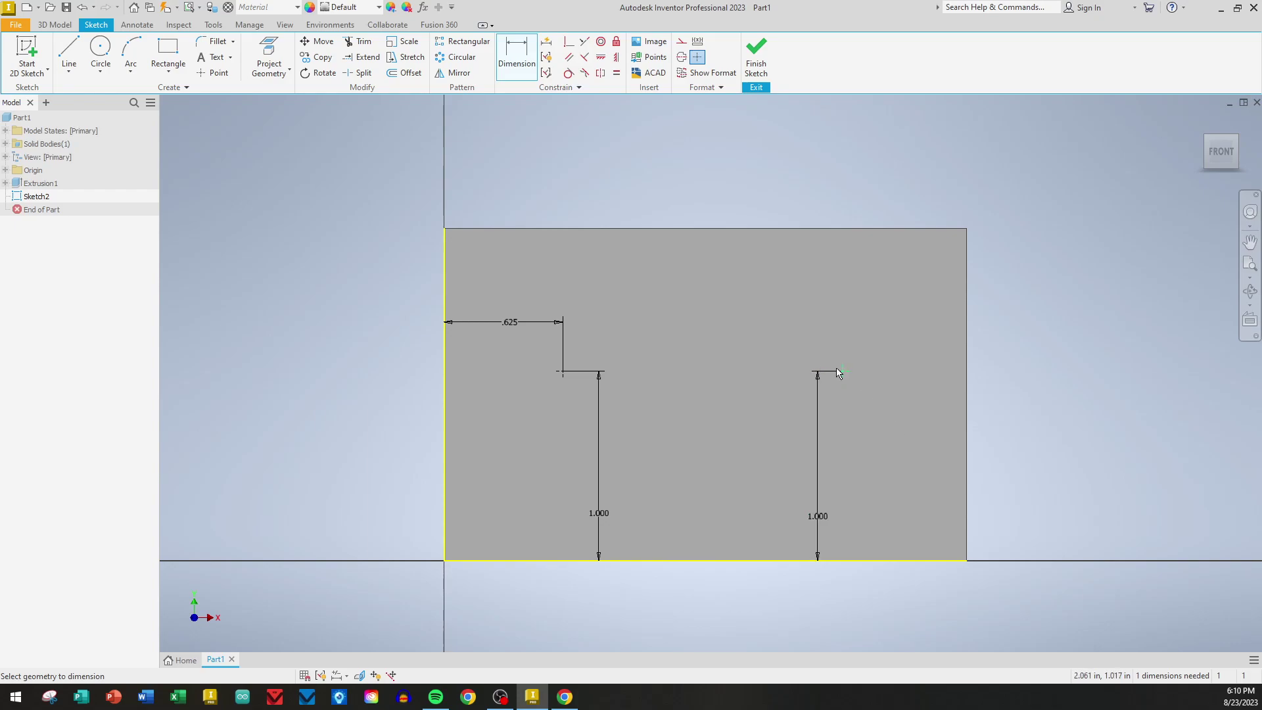
Dimension the right point 0.625 from the plate's right edge.
{"action": "mouse_move", "coordinate": [839, 372]}
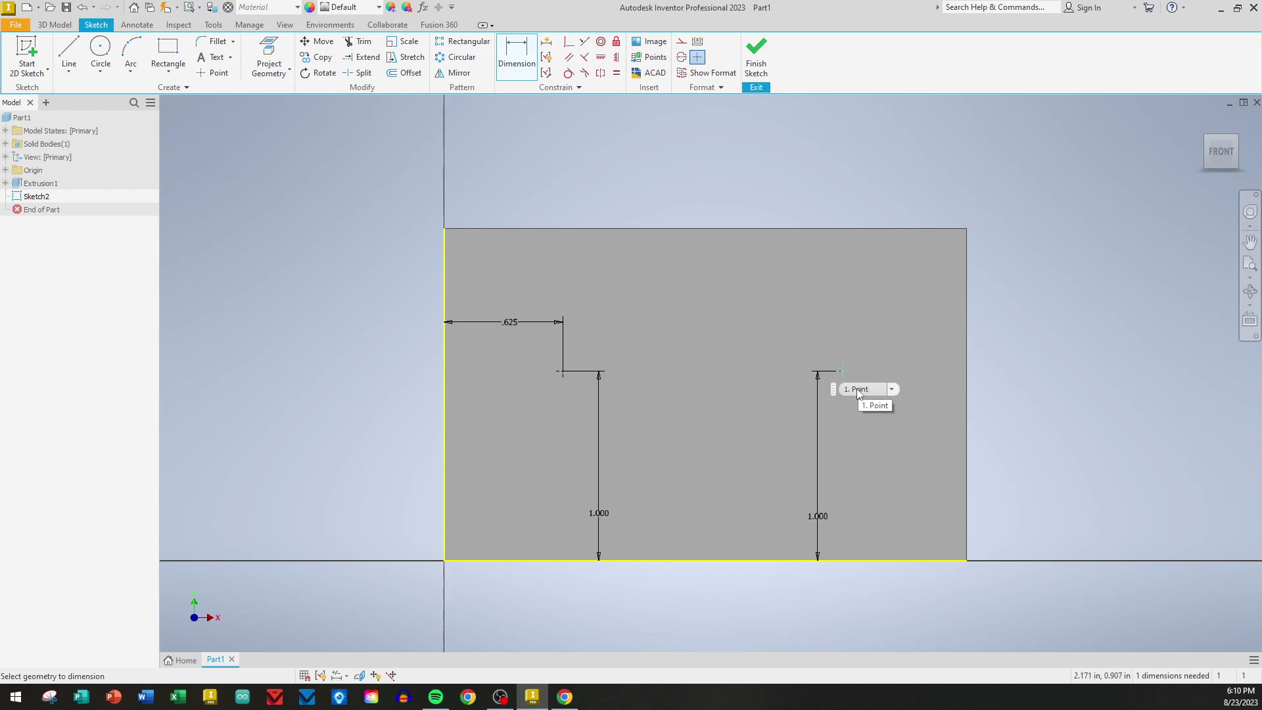
{"action": "left_click", "coordinate": [839, 370]}
{"action": "left_click", "coordinate": [967, 367]}
{"action": "left_click", "coordinate": [916, 339]}
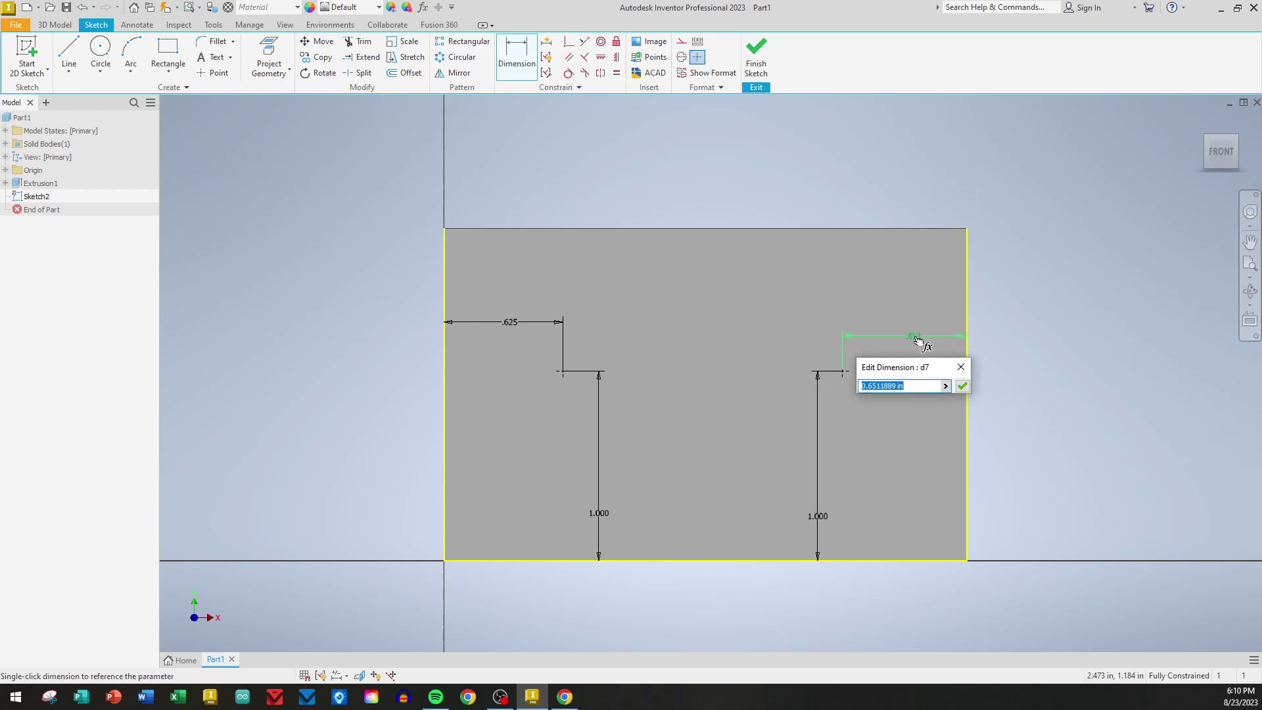
{"action": "type", "text": ".625"}
{"action": "key", "text": "Return"}
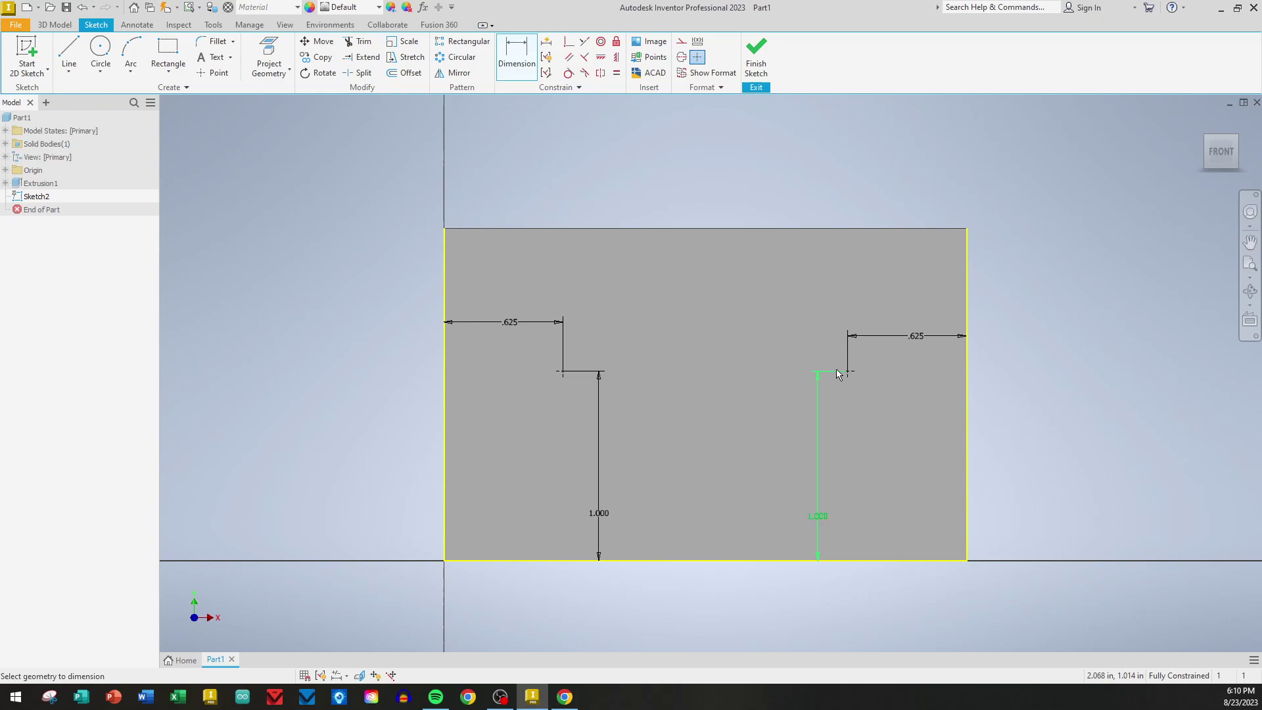
Add a 2.125 span from the left edge, accepted as a driven reference dimension.
{"action": "left_click", "coordinate": [444, 306]}
{"action": "left_click", "coordinate": [848, 349]}
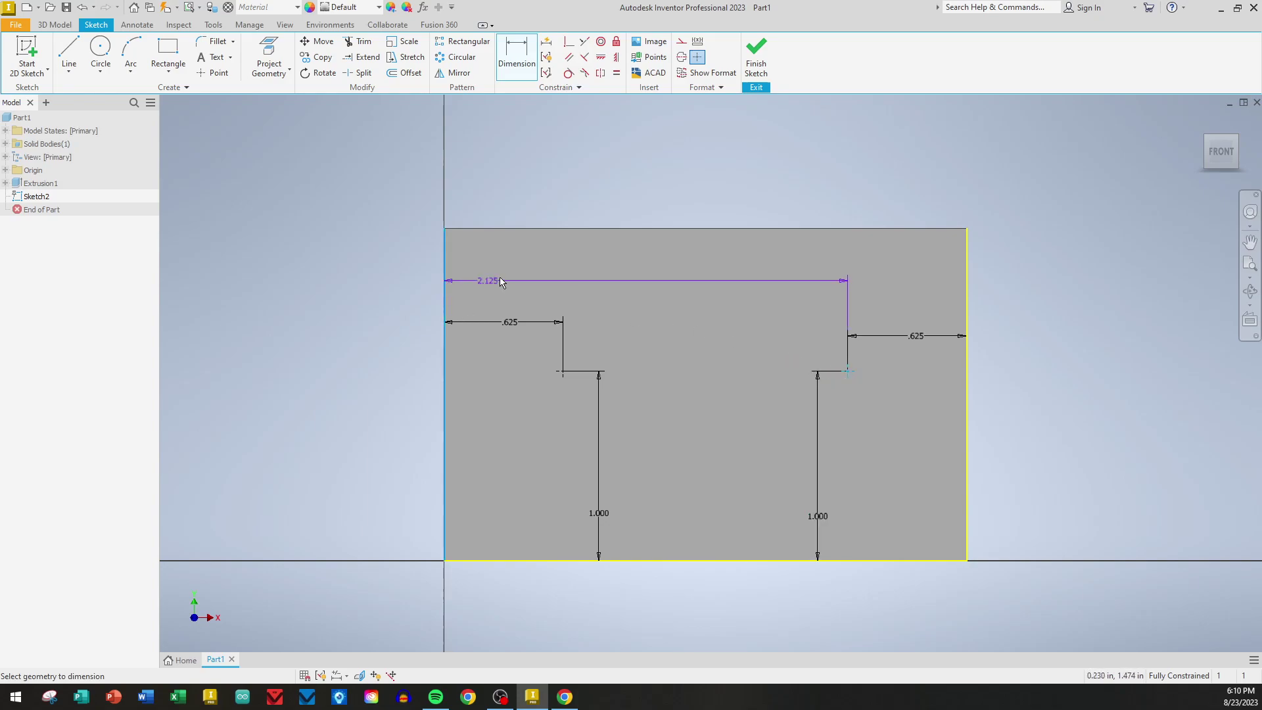
{"action": "left_click", "coordinate": [578, 277]}
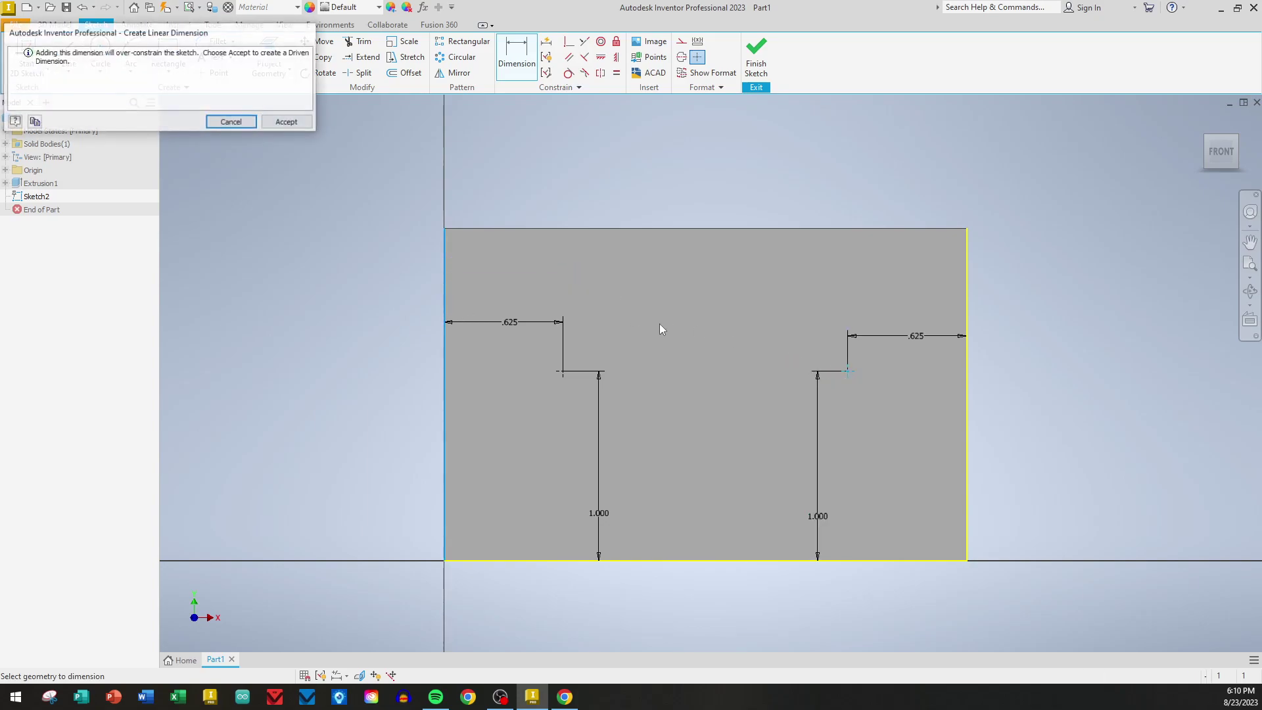
{"action": "left_click", "coordinate": [287, 122]}
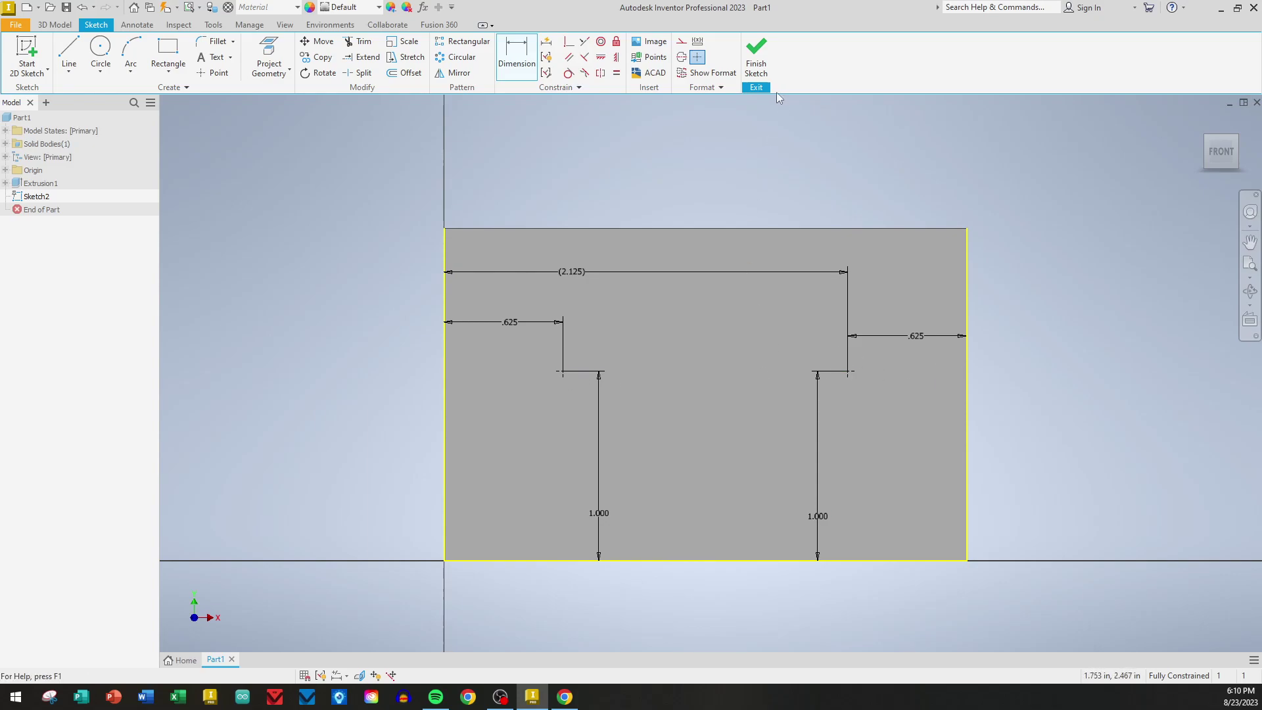
Finish the sketch and create Hole1 with a .44 diameter, 82 deg countersink at both points.
{"action": "left_click", "coordinate": [754, 66]}
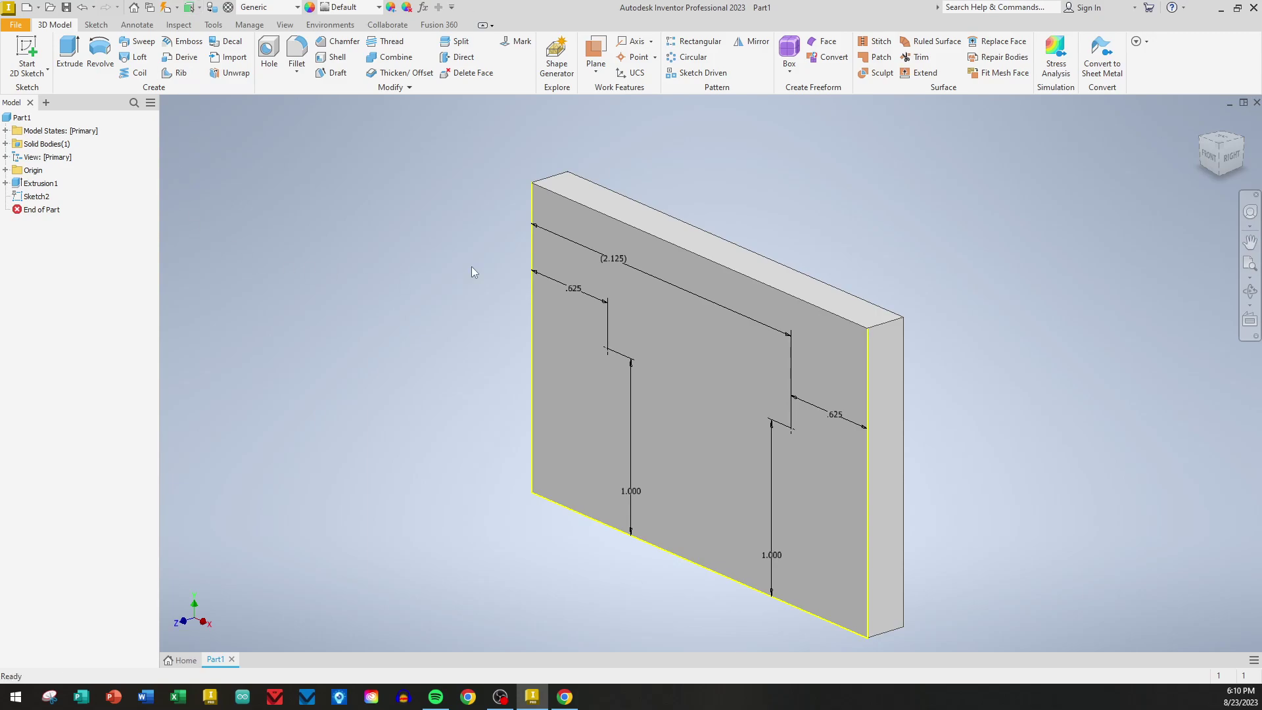
{"action": "left_click", "coordinate": [267, 52]}
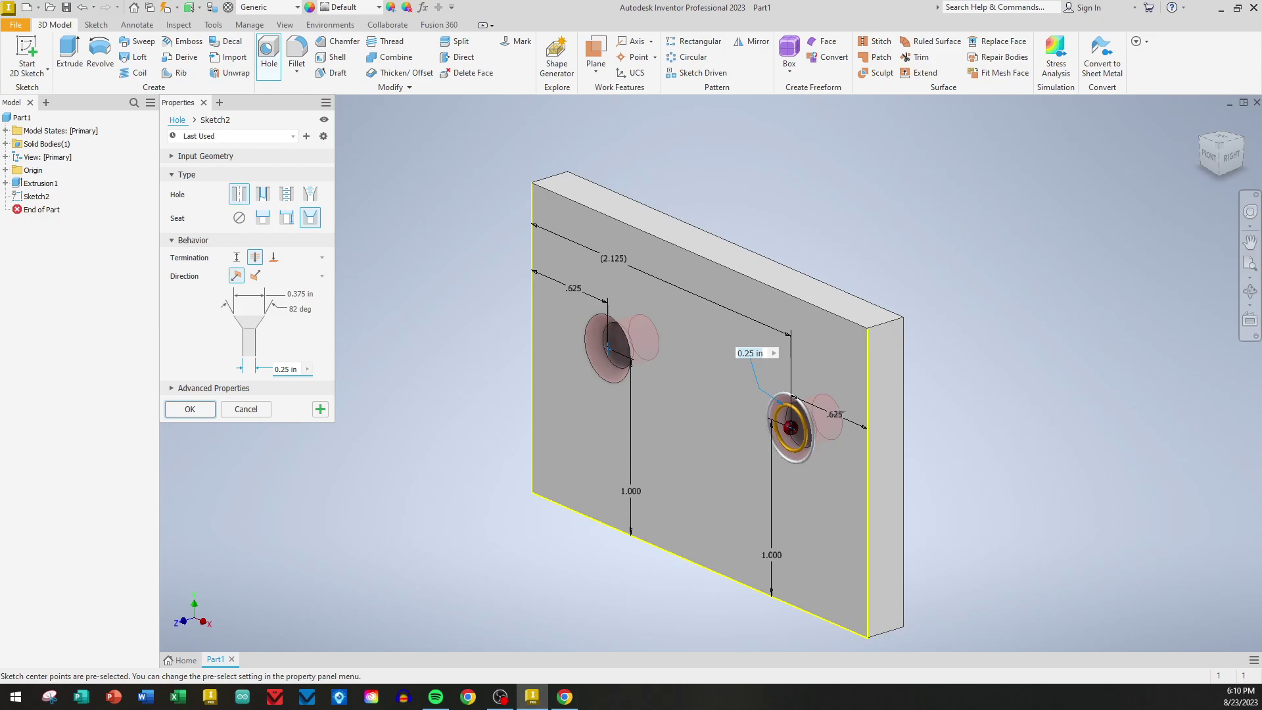
{"action": "left_click", "coordinate": [288, 295]}
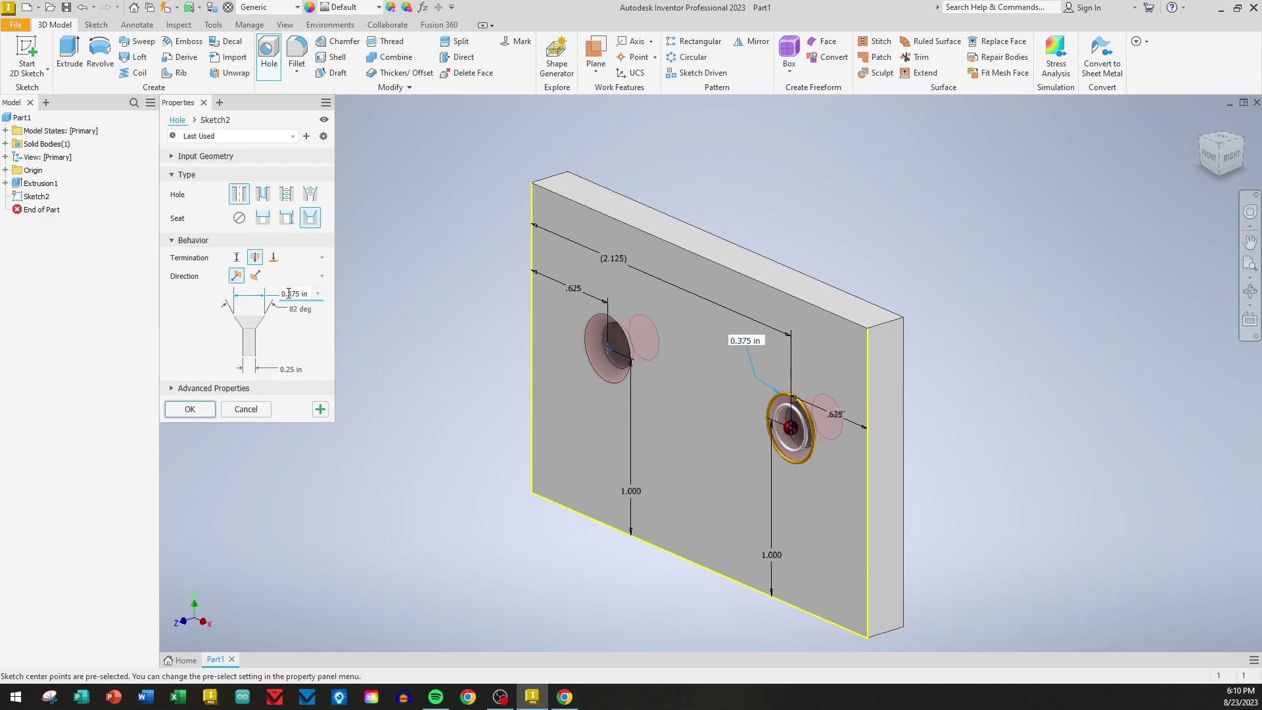
{"action": "left_click_drag", "start_coordinate": [307, 294], "coordinate": [268, 303]}
{"action": "type", "text": ".44"}
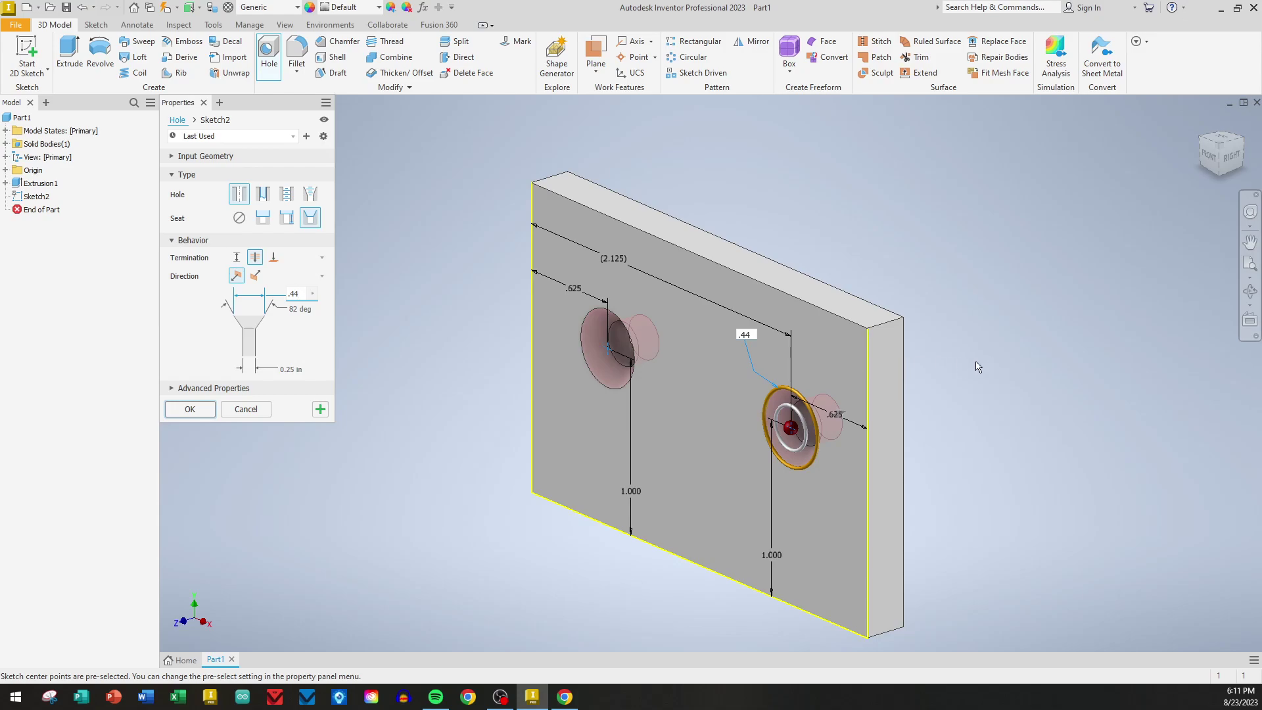
{"action": "left_click", "coordinate": [189, 409]}
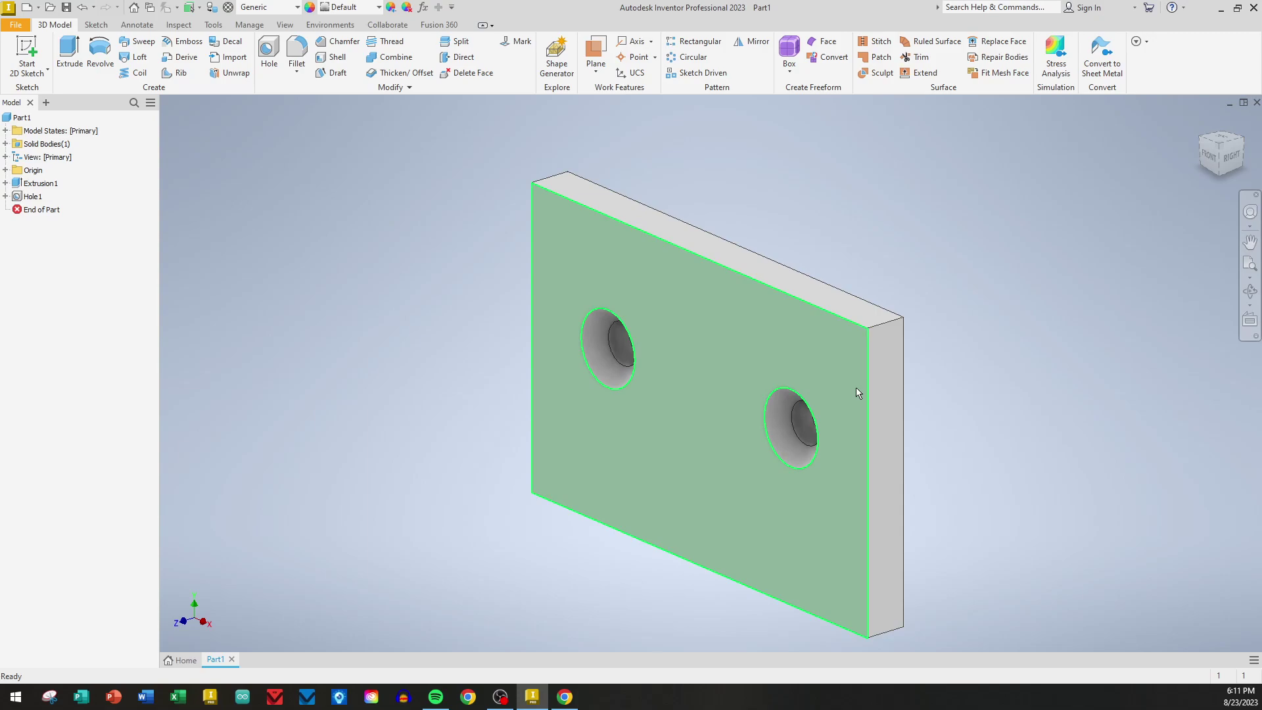
Edit Extrusion1 and change its Distance A to 0.1875 in.
{"action": "right_click", "coordinate": [38, 188]}
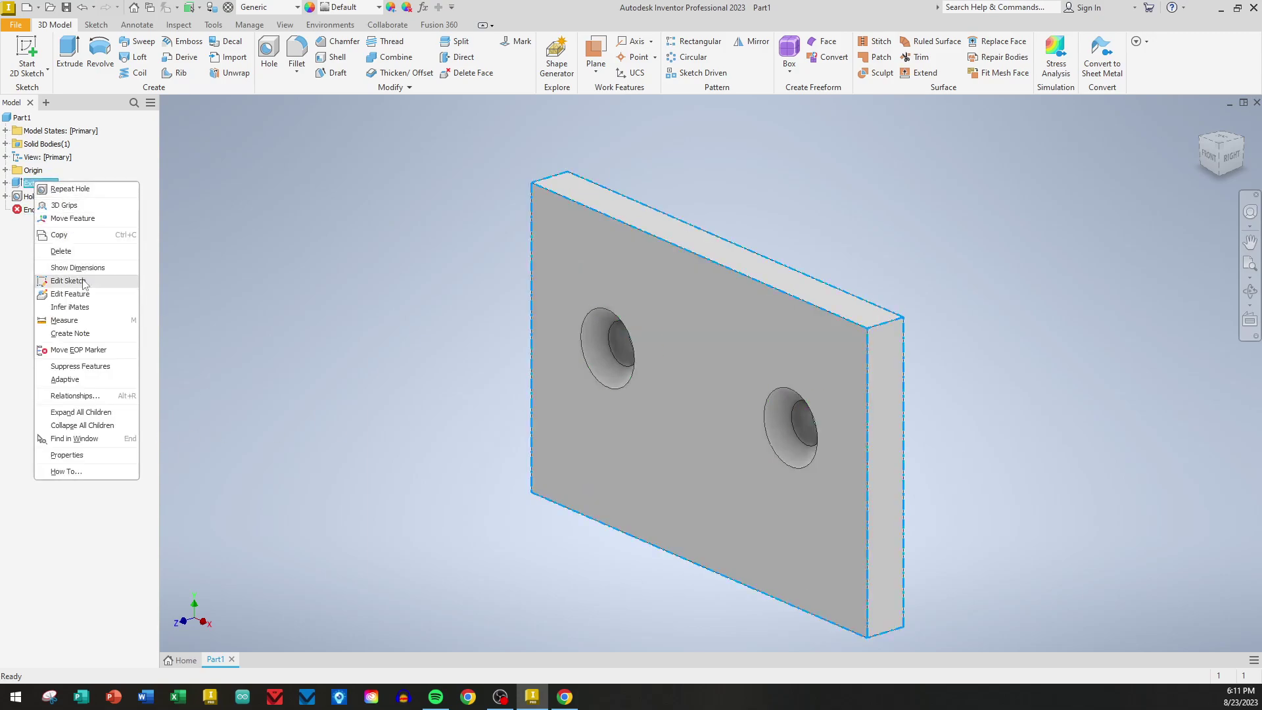
{"action": "left_click", "coordinate": [70, 294]}
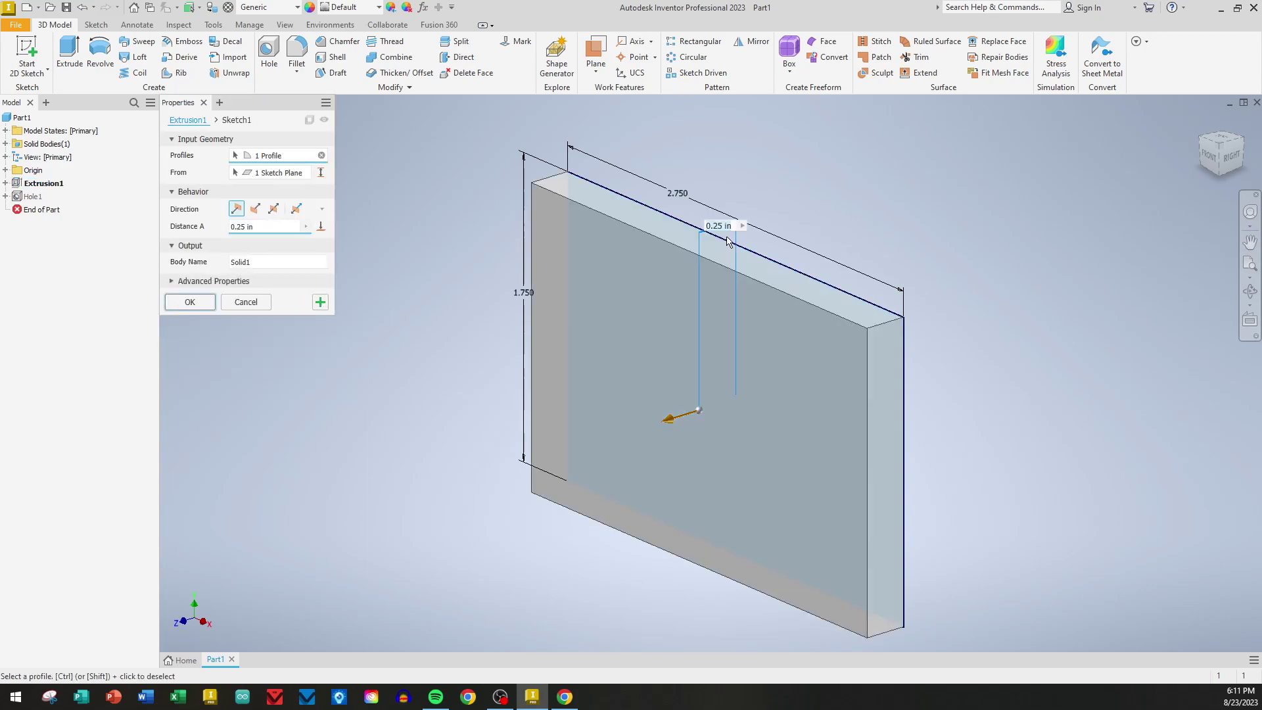
{"action": "key", "text": "Escape"}
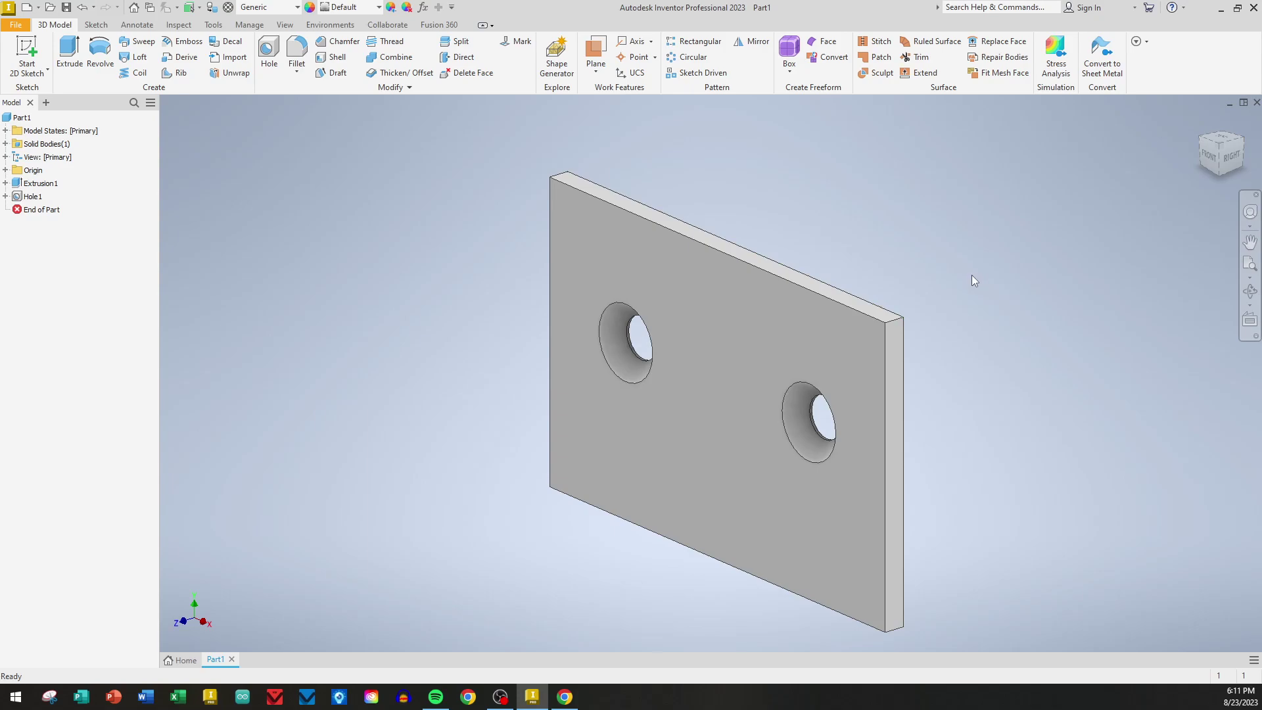
{"action": "left_click", "coordinate": [33, 184]}
{"action": "right_click", "coordinate": [33, 184]}
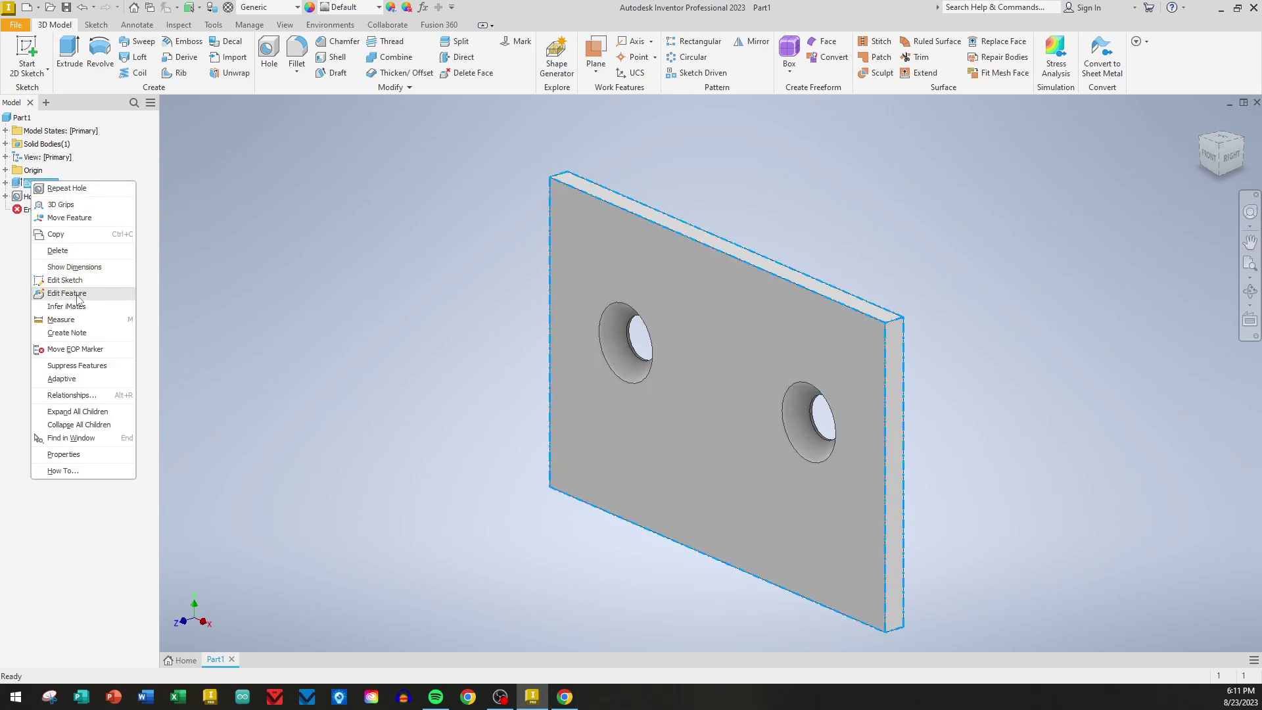
{"action": "left_click", "coordinate": [66, 293]}
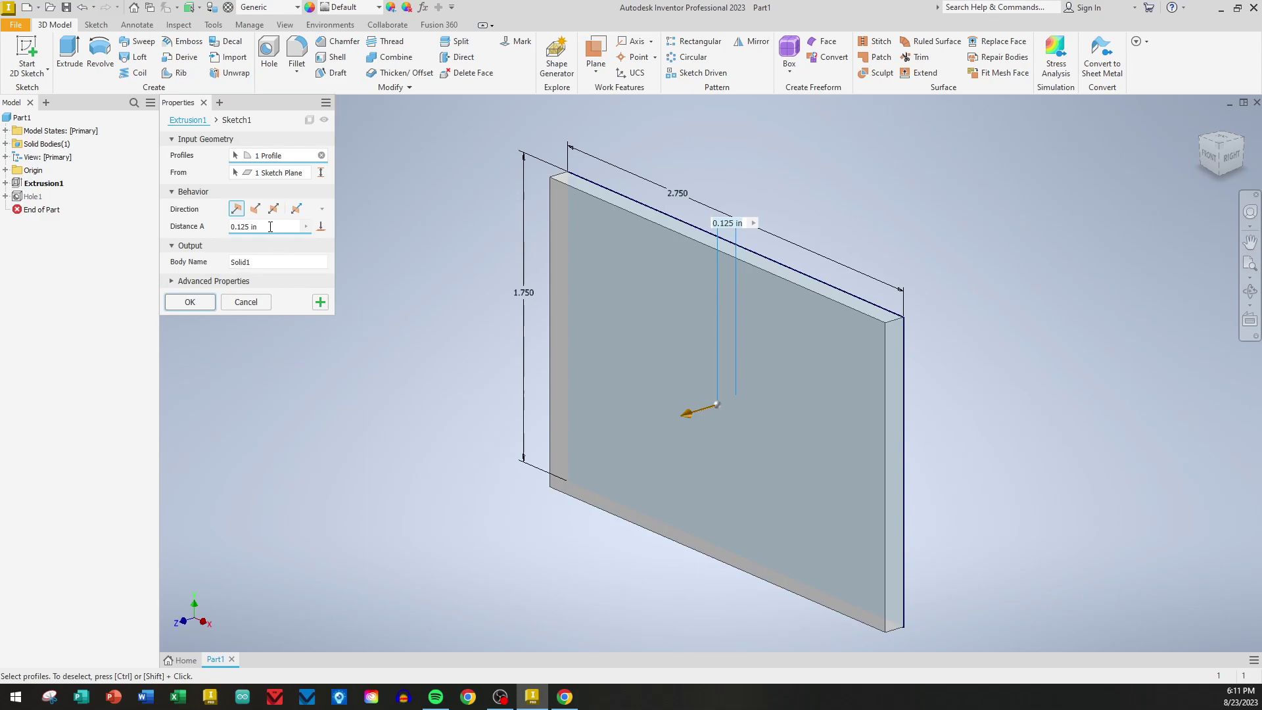
{"action": "left_click_drag", "start_coordinate": [270, 226], "coordinate": [206, 227]}
{"action": "type", "text": "0.1875"}
{"action": "key", "text": "Return"}
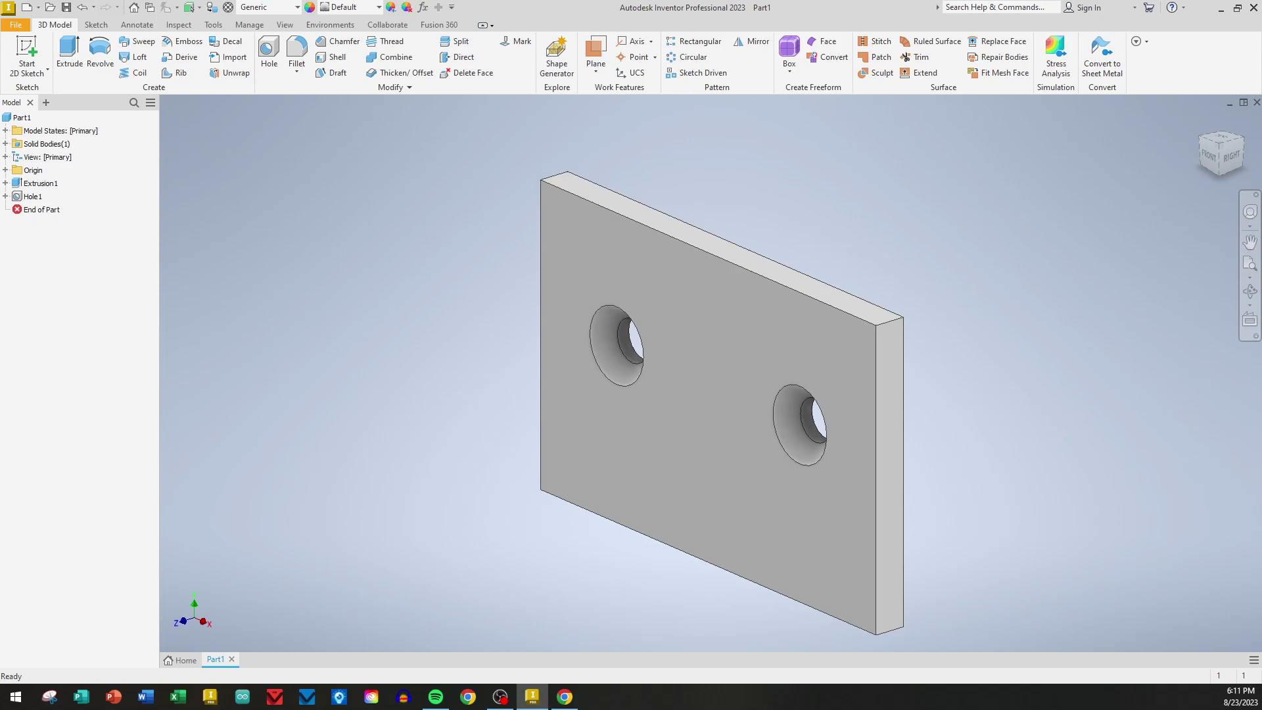
{"action": "scroll", "coordinate": [460, 342], "scroll_direction": "up", "scroll_amount": 2}
{"action": "middle_click_drag", "start_coordinate": [434, 315], "coordinate": [409, 332]}
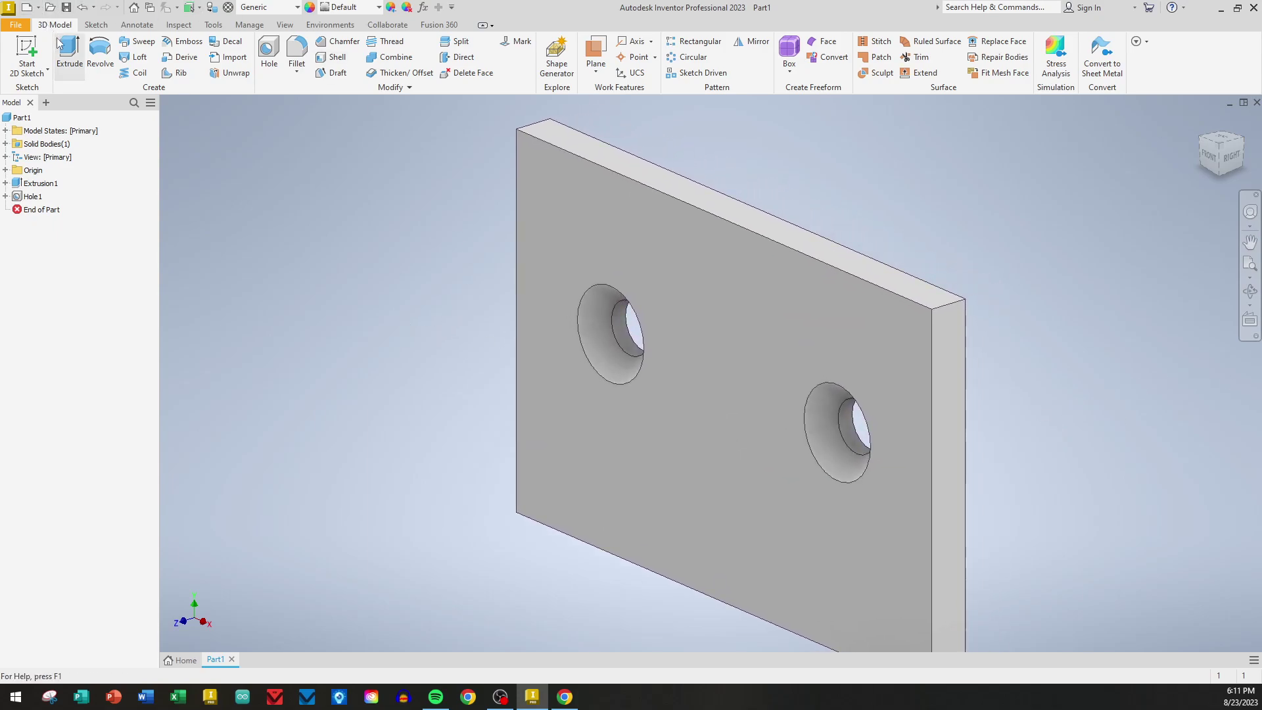
Create a new part file from the Standard.ipt template.
{"action": "left_click", "coordinate": [181, 660]}
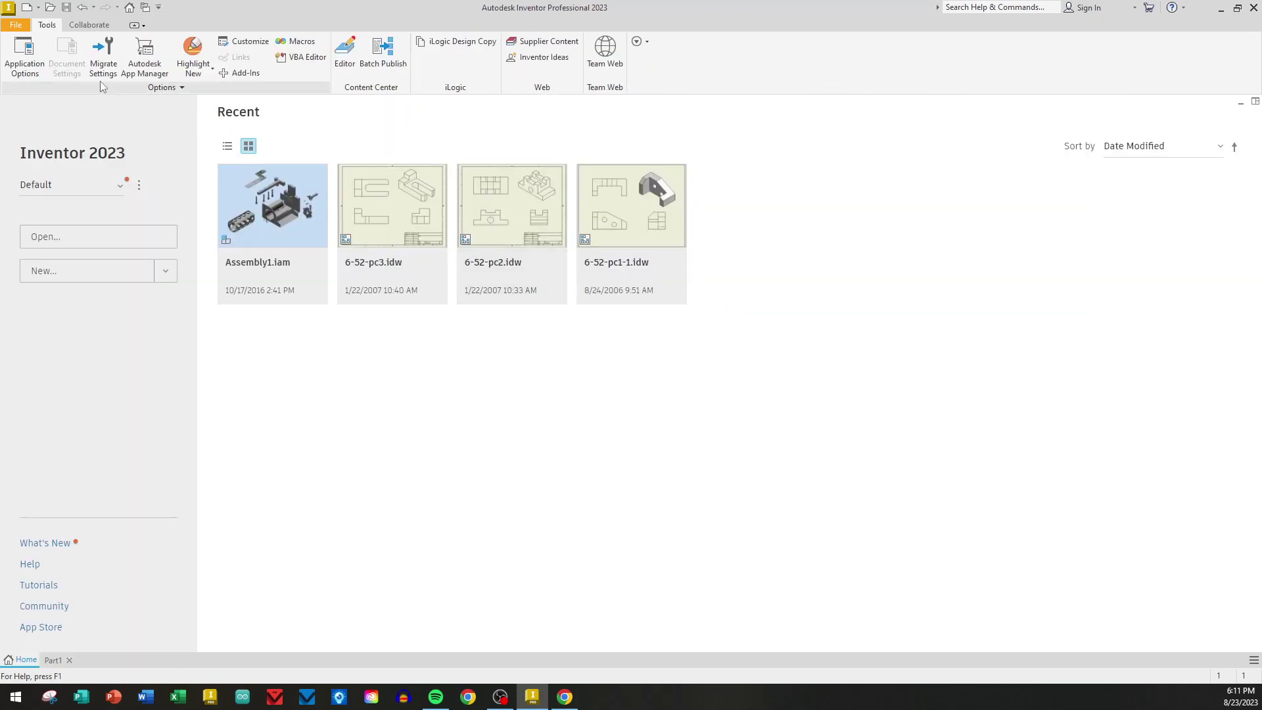
{"action": "left_click", "coordinate": [99, 272]}
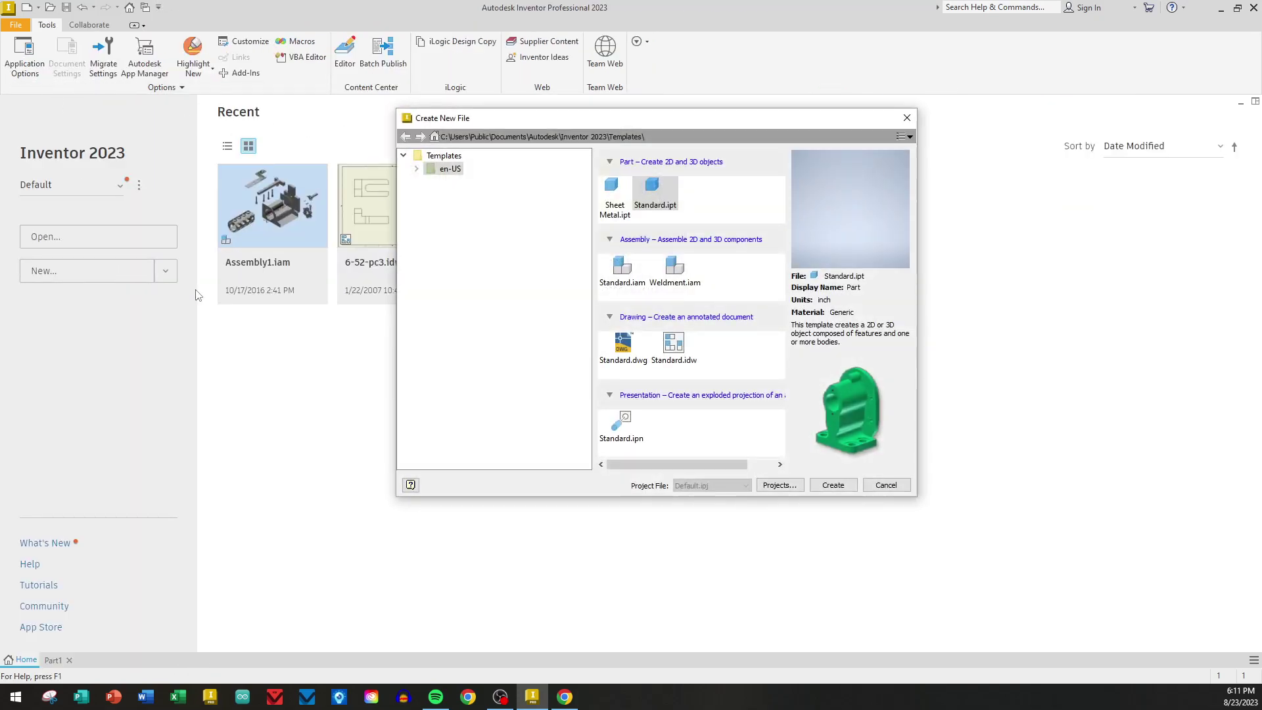
{"action": "left_click", "coordinate": [654, 193]}
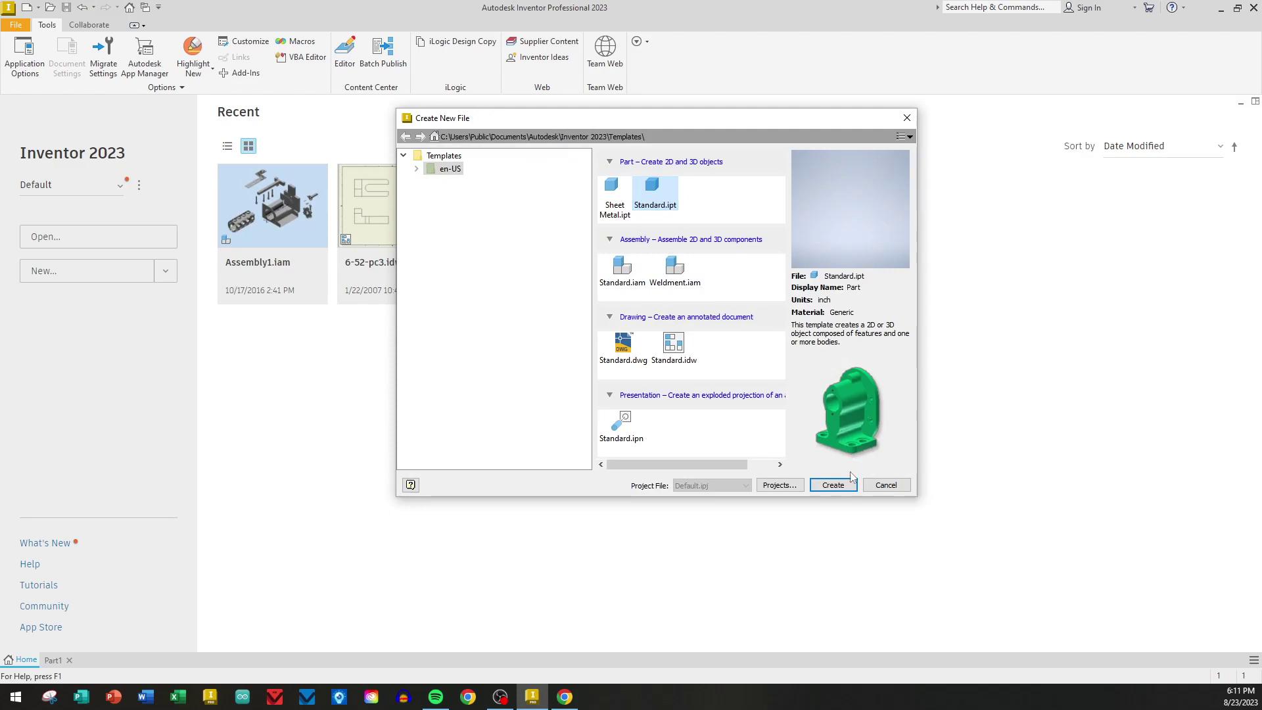
{"action": "left_click", "coordinate": [839, 491]}
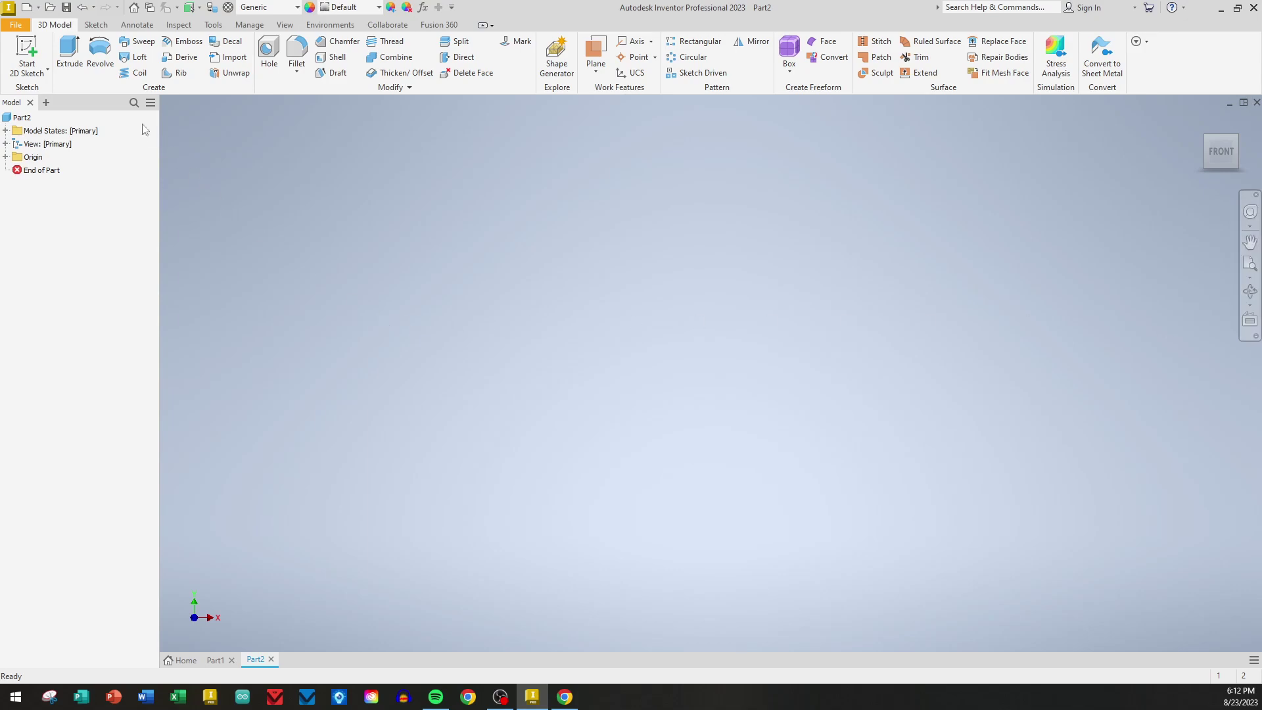
Sketch a .75 in diameter circle centred at the origin on the XY plane.
{"action": "left_click", "coordinate": [29, 50]}
{"action": "left_click", "coordinate": [624, 216]}
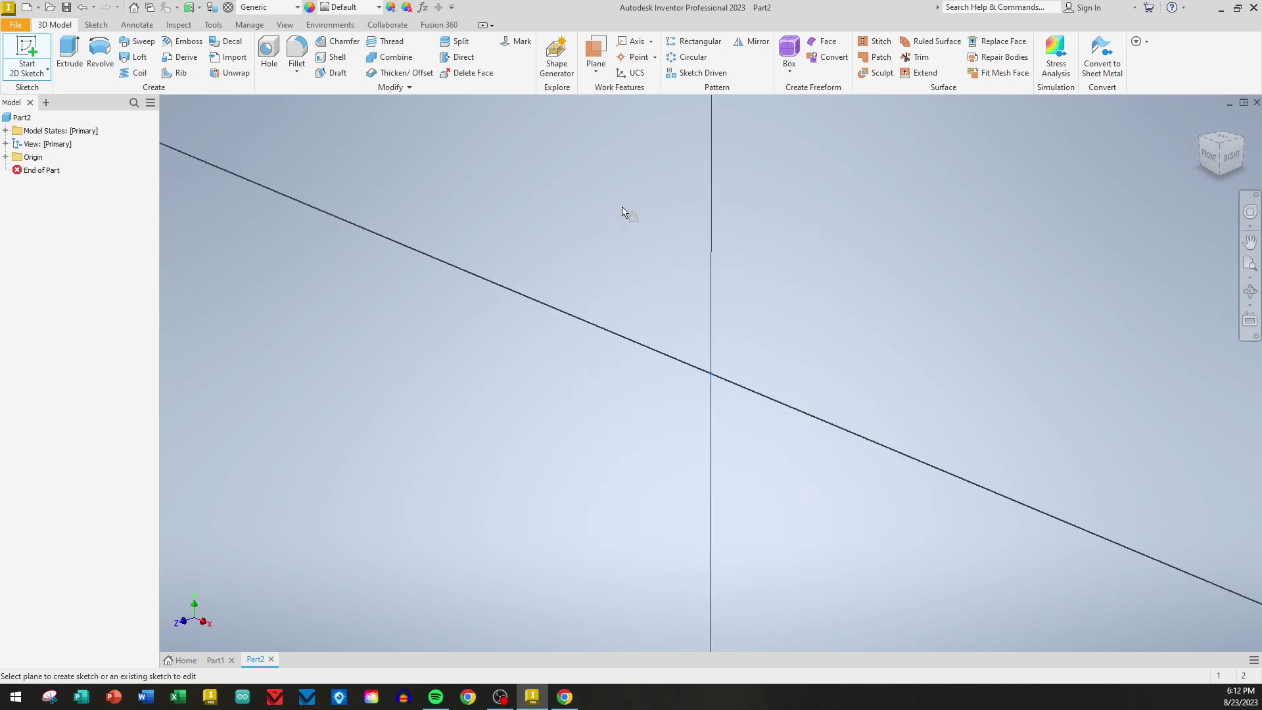
{"action": "left_click", "coordinate": [109, 51]}
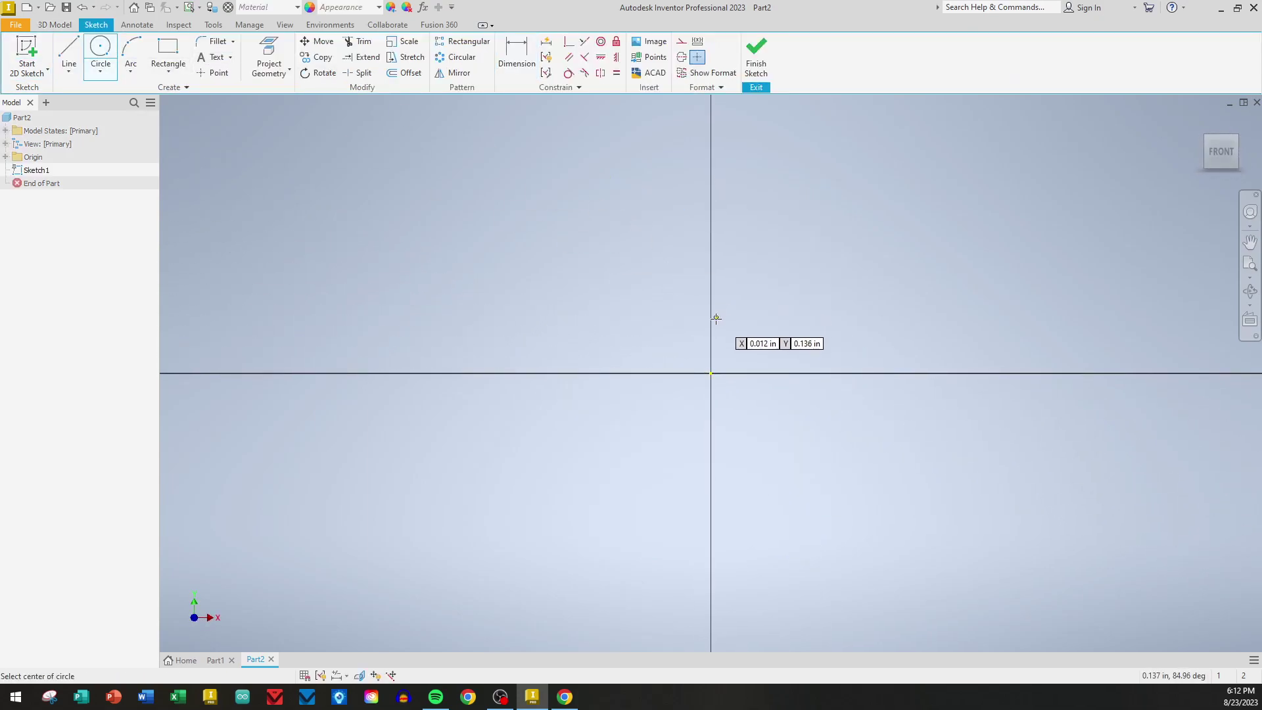
{"action": "left_click", "coordinate": [710, 374]}
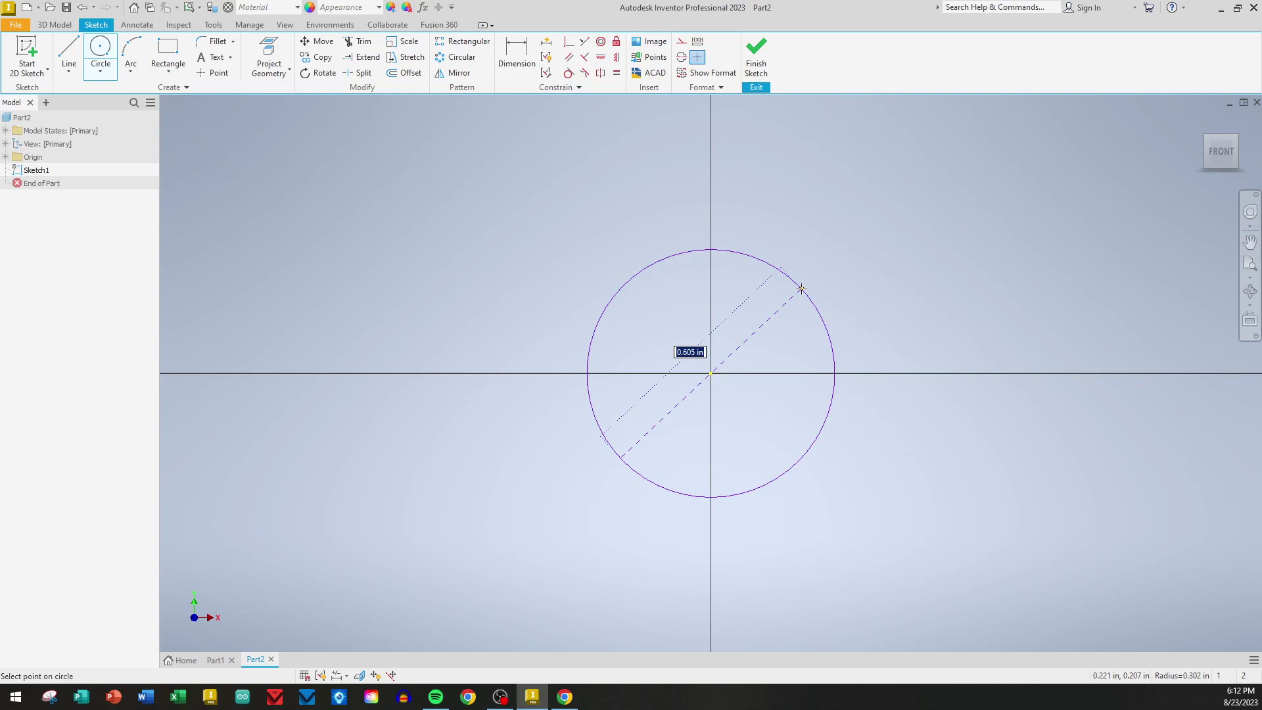
{"action": "type", "text": ".75"}
{"action": "key", "text": "Return"}
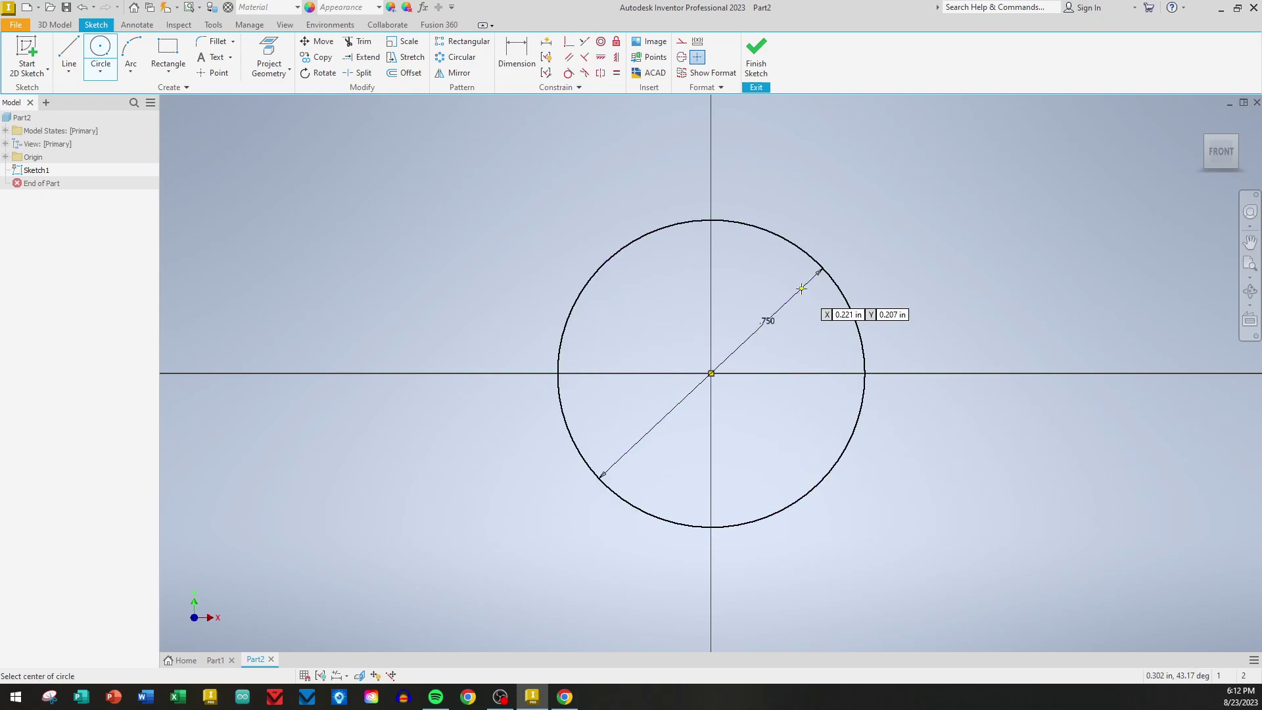
{"action": "left_click", "coordinate": [757, 57]}
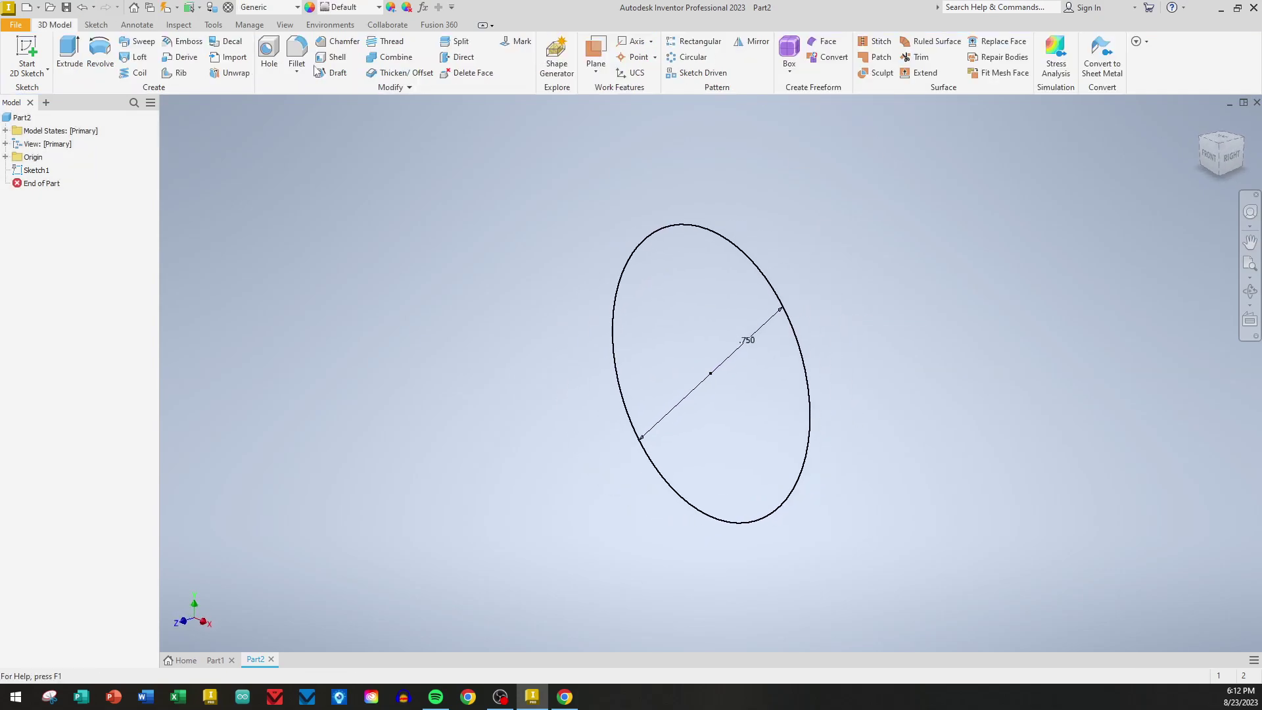
Edit Sketch1, add a horizontal diameter line and trim away the lower half-circle.
{"action": "right_click", "coordinate": [47, 170]}
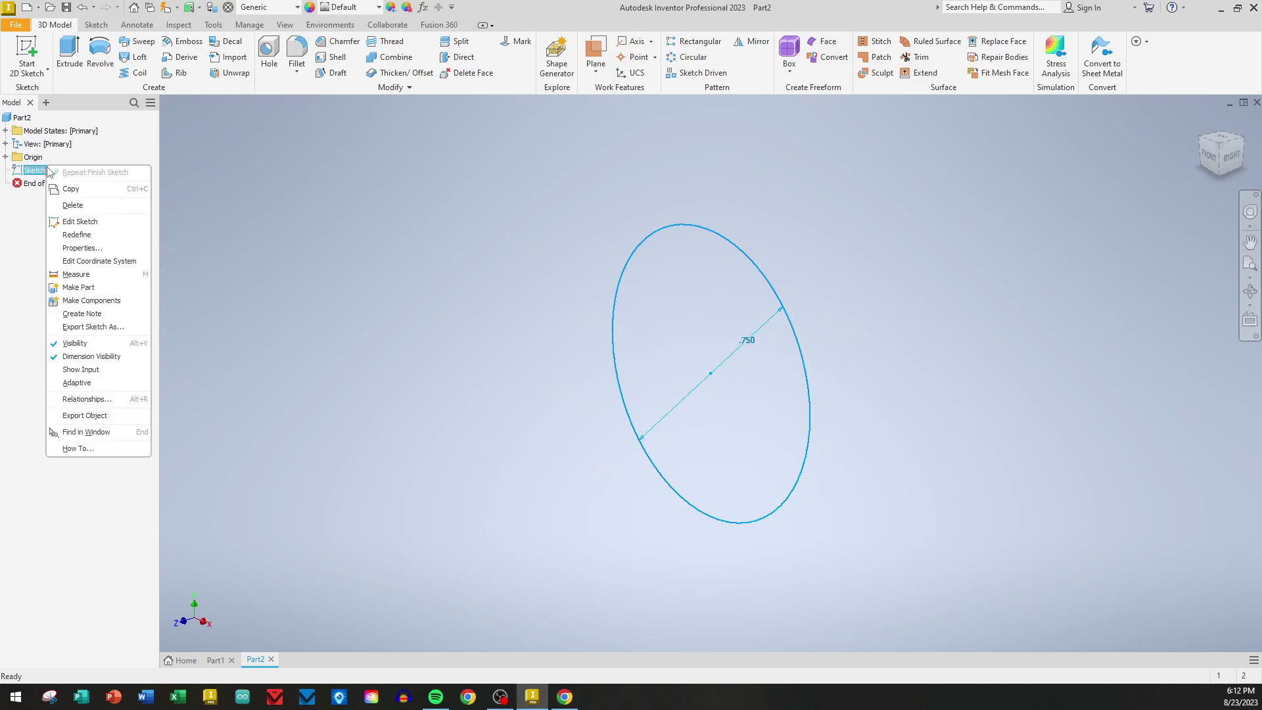
{"action": "left_click", "coordinate": [79, 221]}
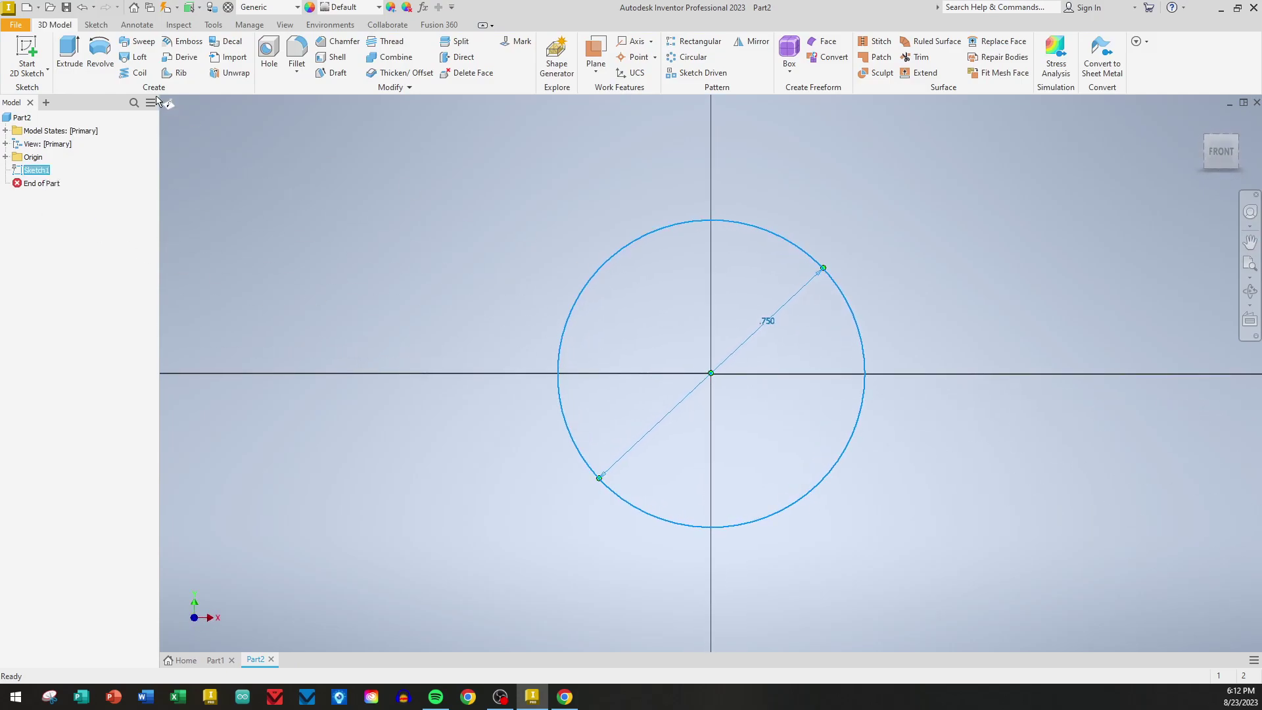
{"action": "key", "text": "l"}
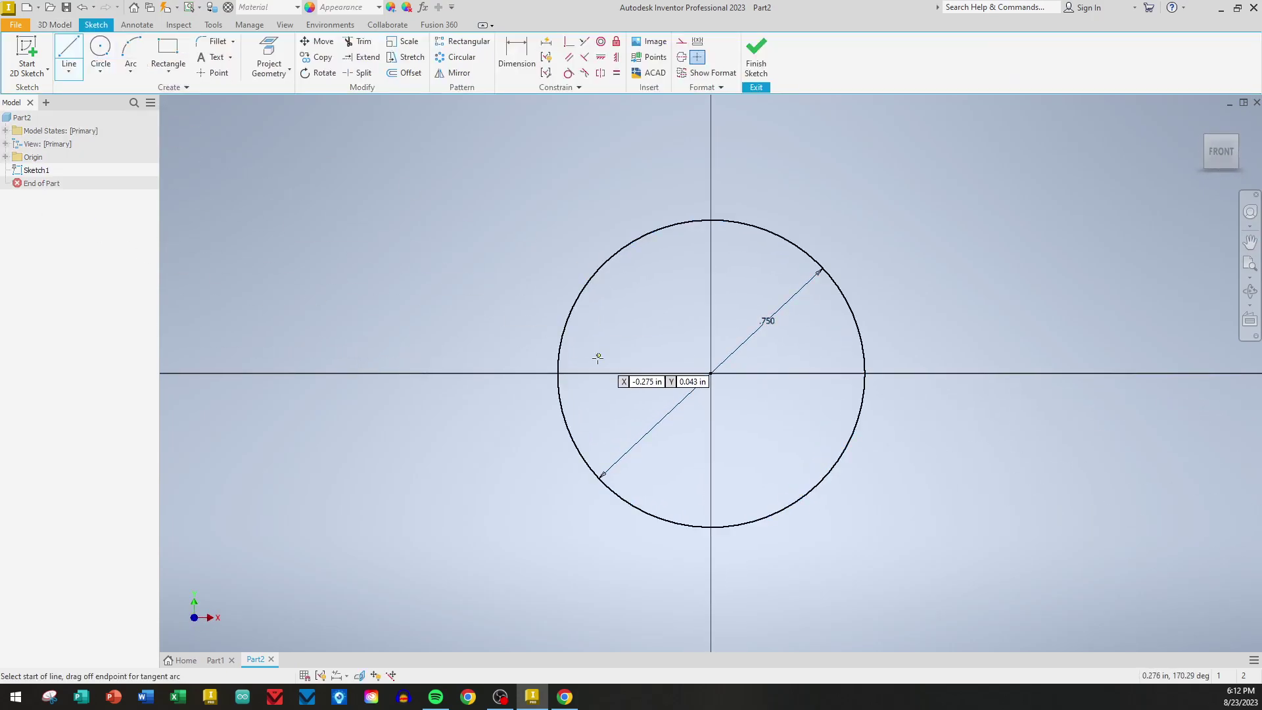
{"action": "left_click", "coordinate": [559, 373]}
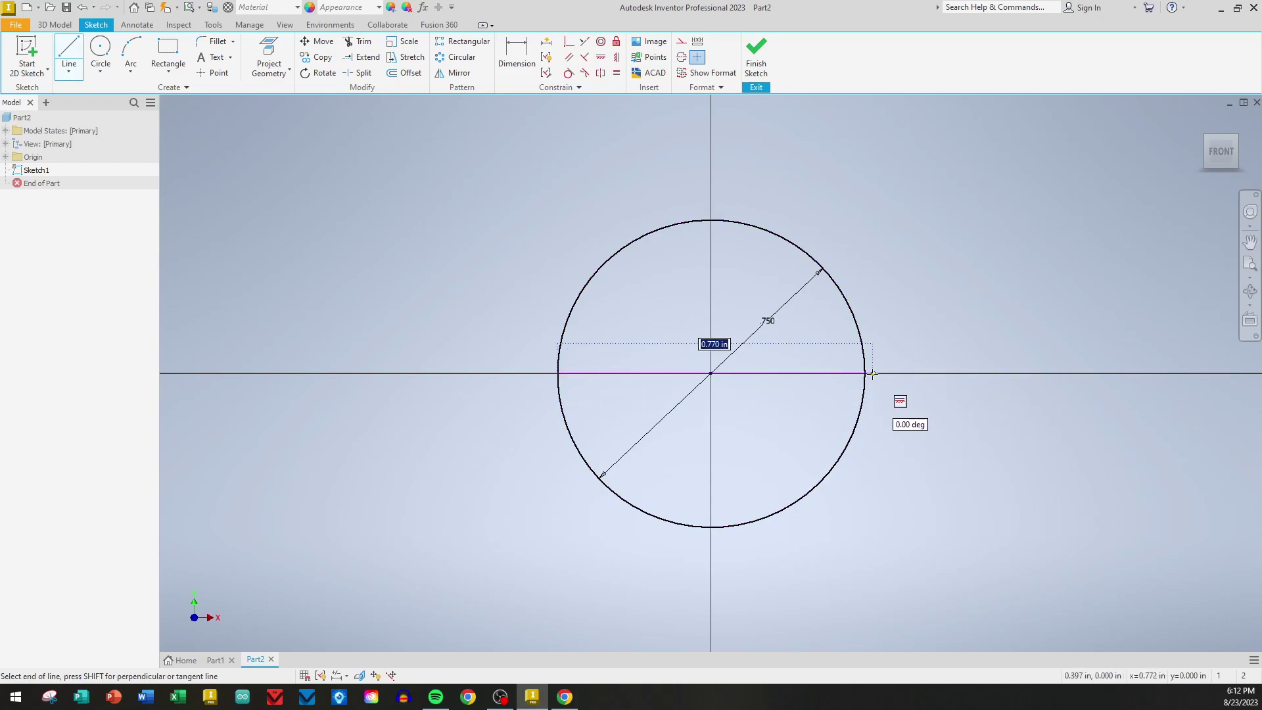
{"action": "left_click", "coordinate": [924, 373]}
{"action": "right_click", "coordinate": [951, 318]}
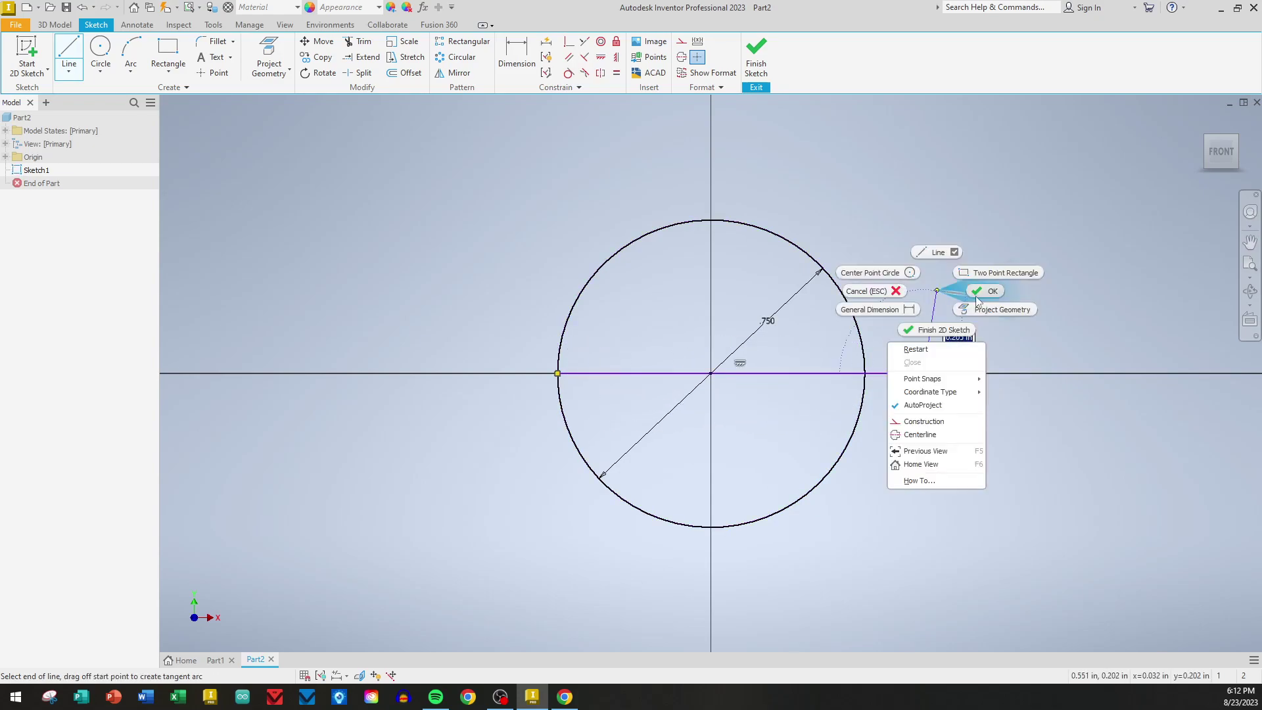
{"action": "left_click", "coordinate": [975, 291]}
{"action": "key", "text": "x"}
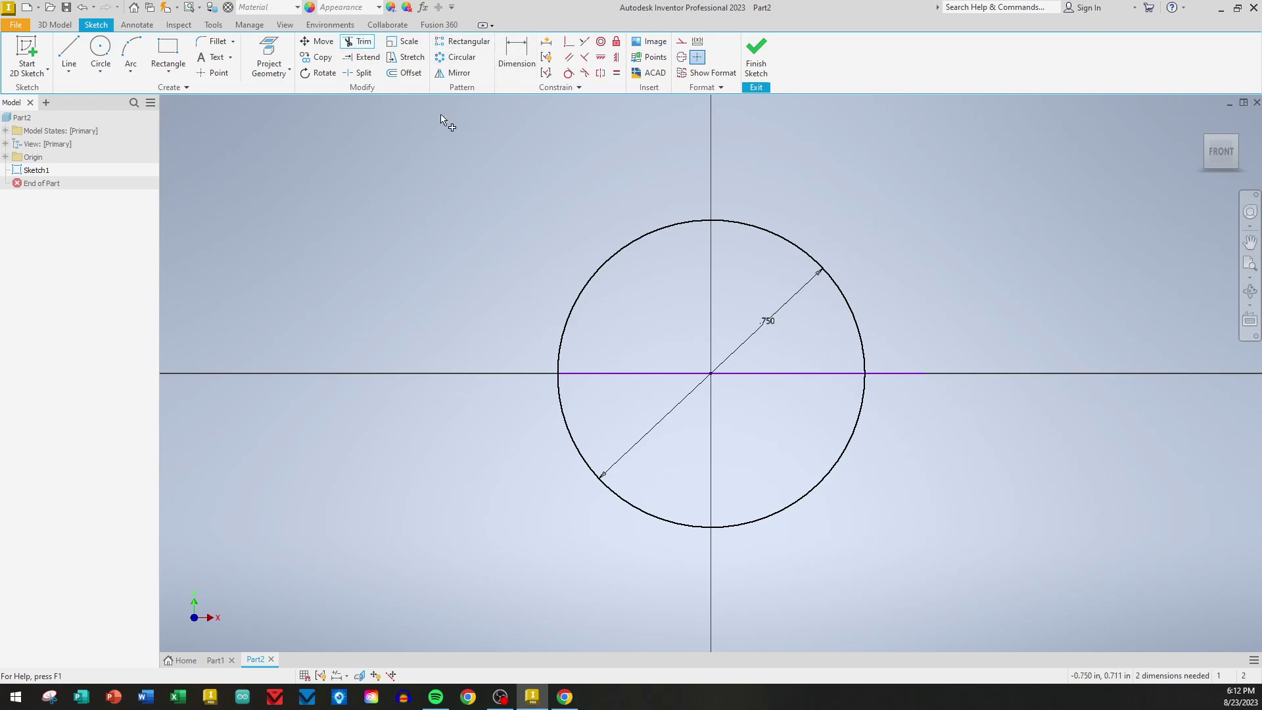
{"action": "left_click", "coordinate": [794, 501]}
{"action": "left_click", "coordinate": [897, 377]}
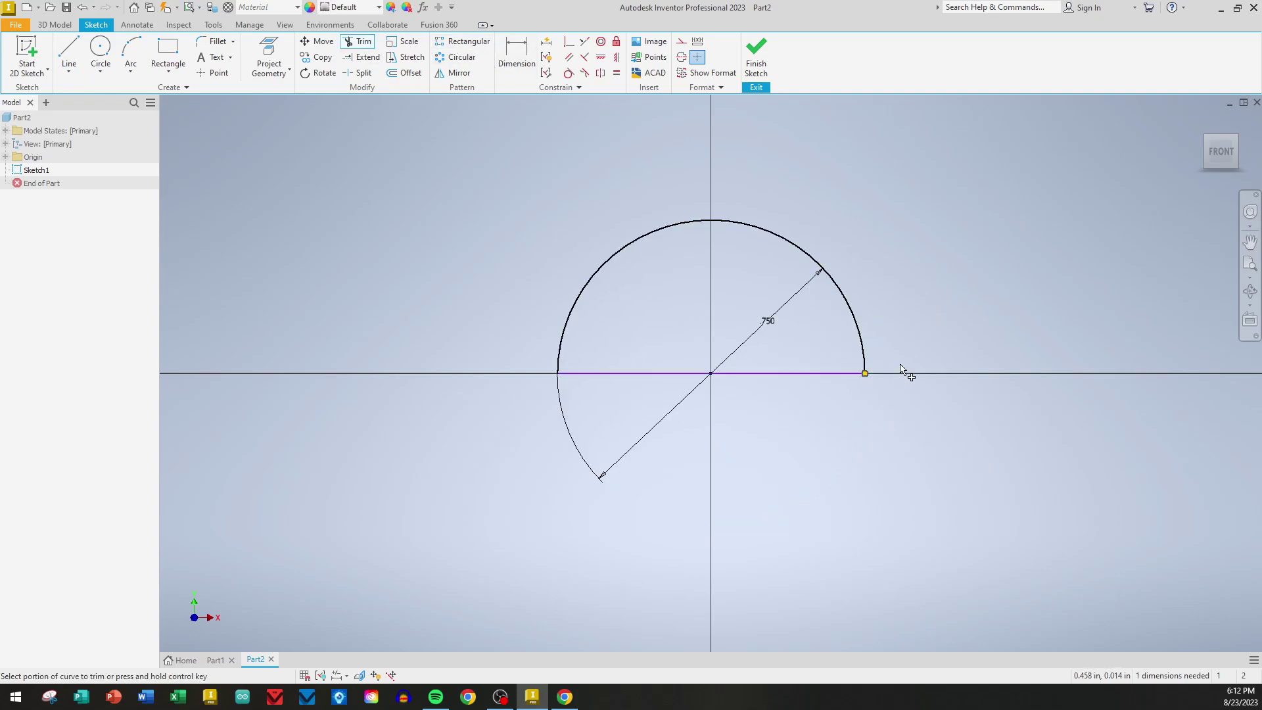
Finish the sketch and revolve the half-circle around its straight edge into a ball.
{"action": "left_click", "coordinate": [756, 56]}
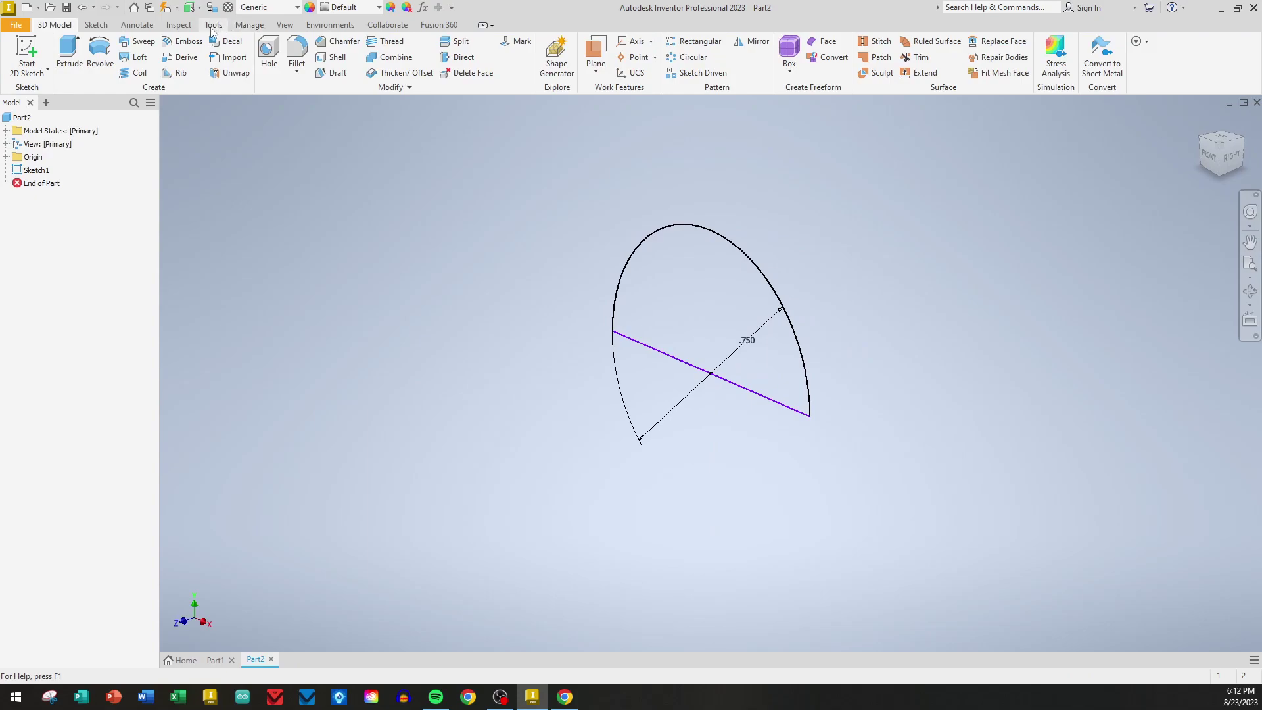
{"action": "left_click", "coordinate": [100, 56]}
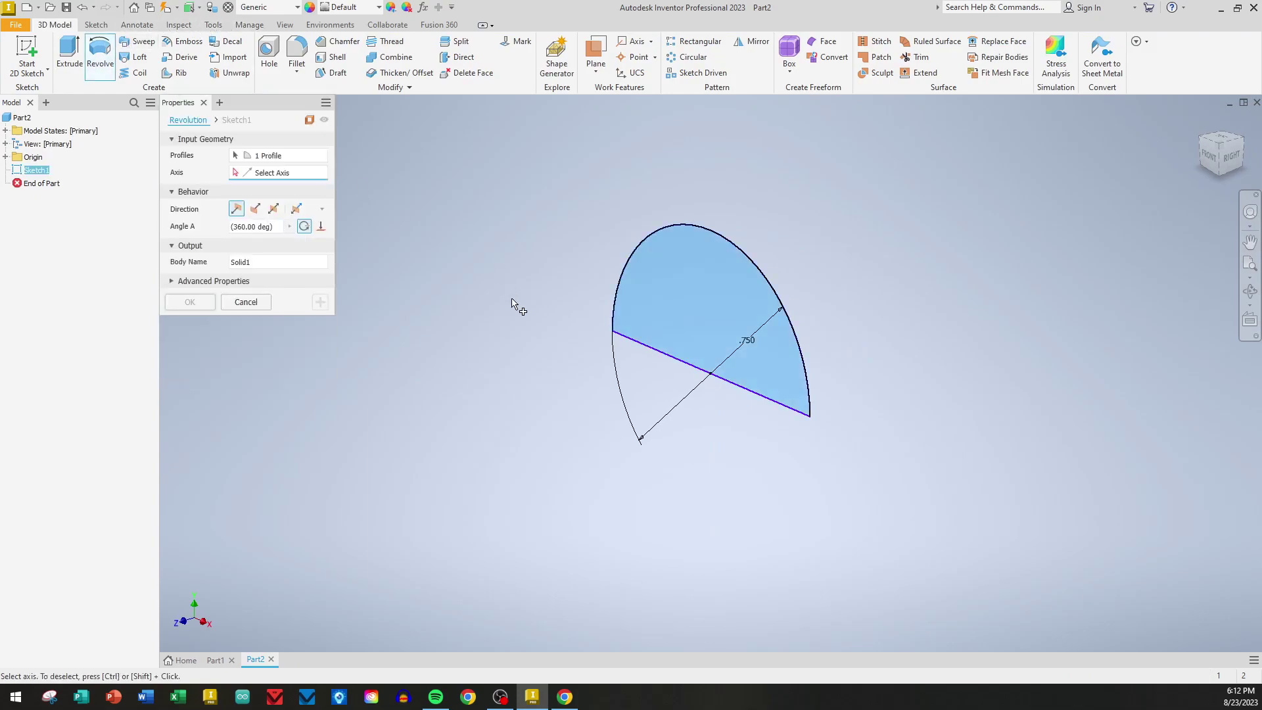
{"action": "left_click", "coordinate": [640, 348]}
{"action": "left_click", "coordinate": [190, 303]}
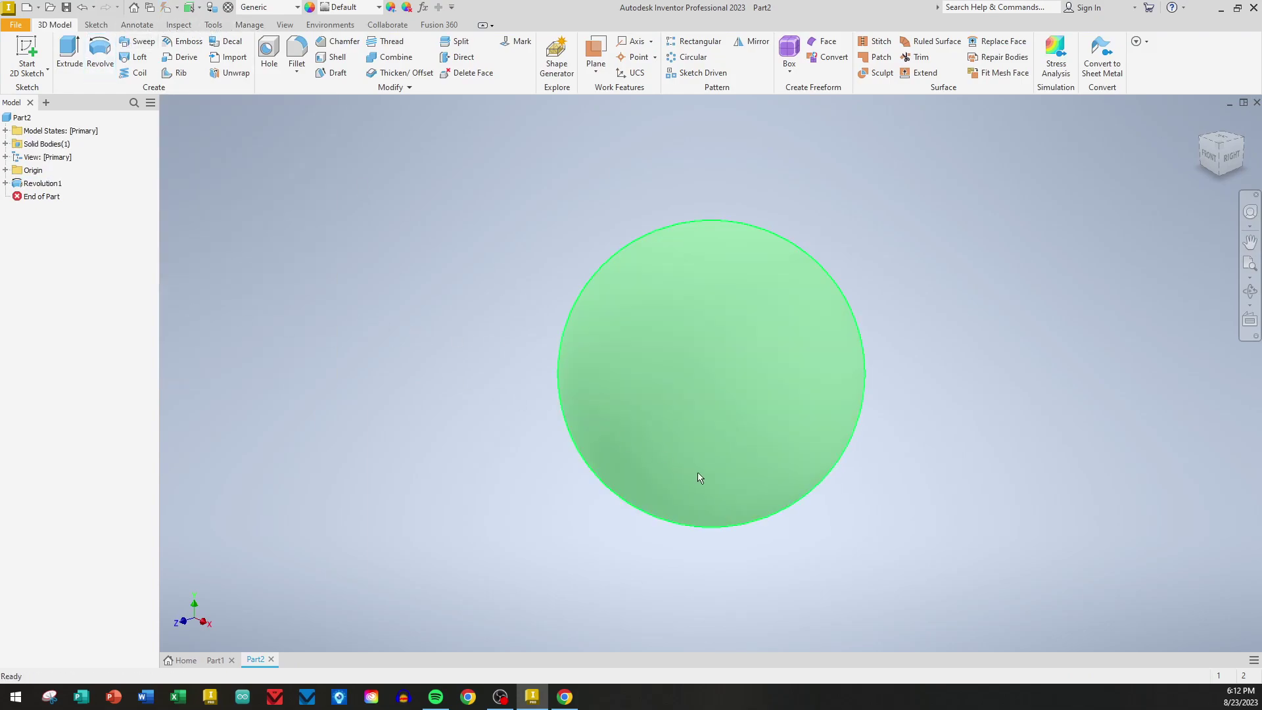
{"action": "mouse_move", "coordinate": [719, 498]}
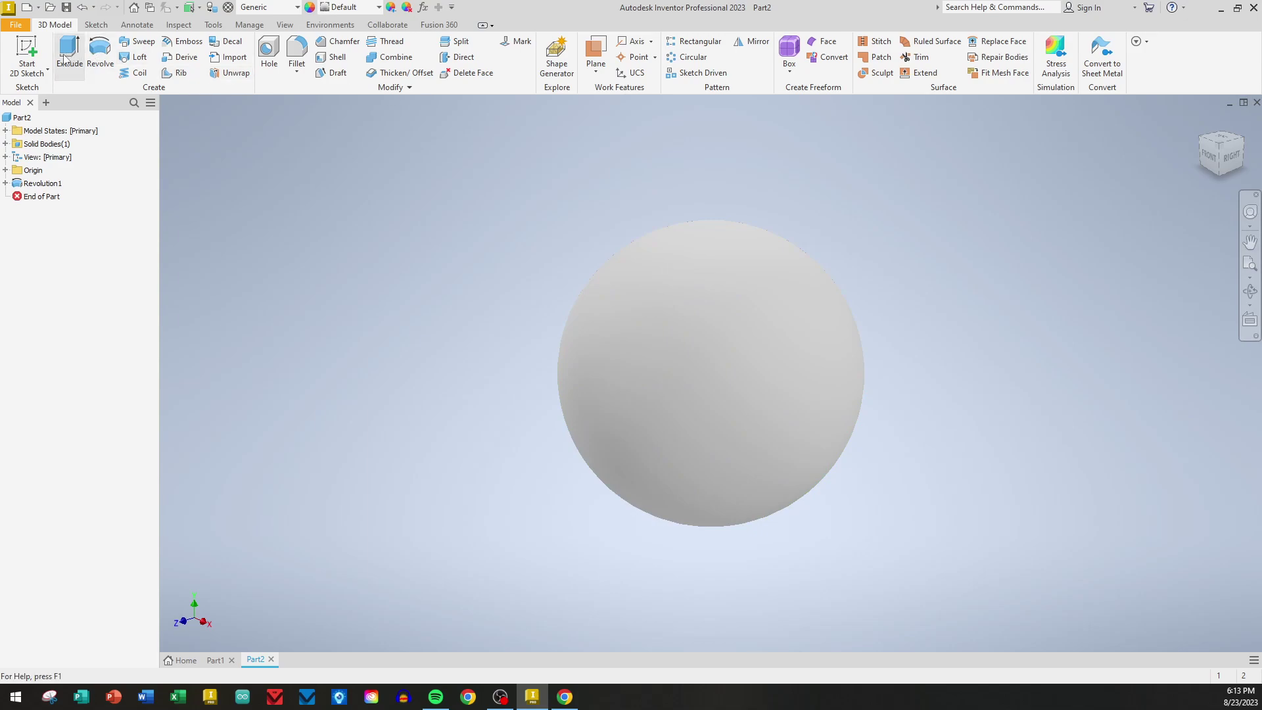
Sketch a .3125 in diameter circle at the origin on the XY Plane.
{"action": "left_click", "coordinate": [36, 59]}
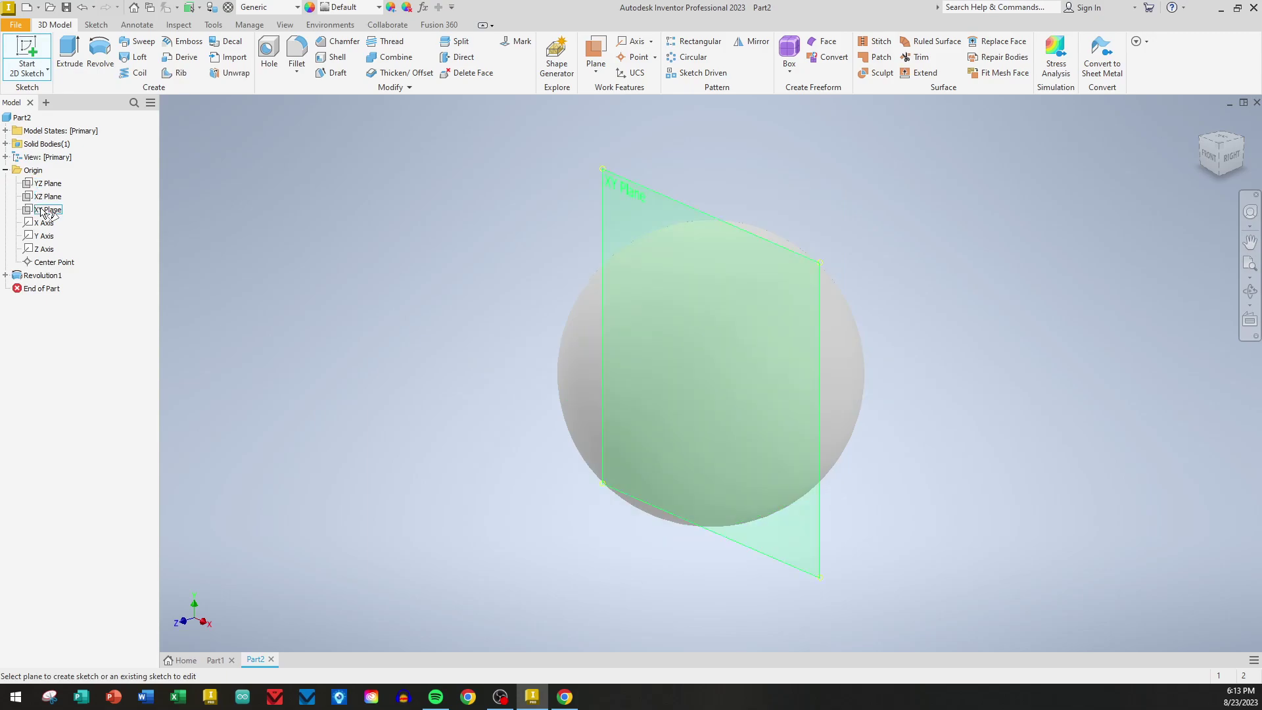
{"action": "left_click", "coordinate": [42, 209]}
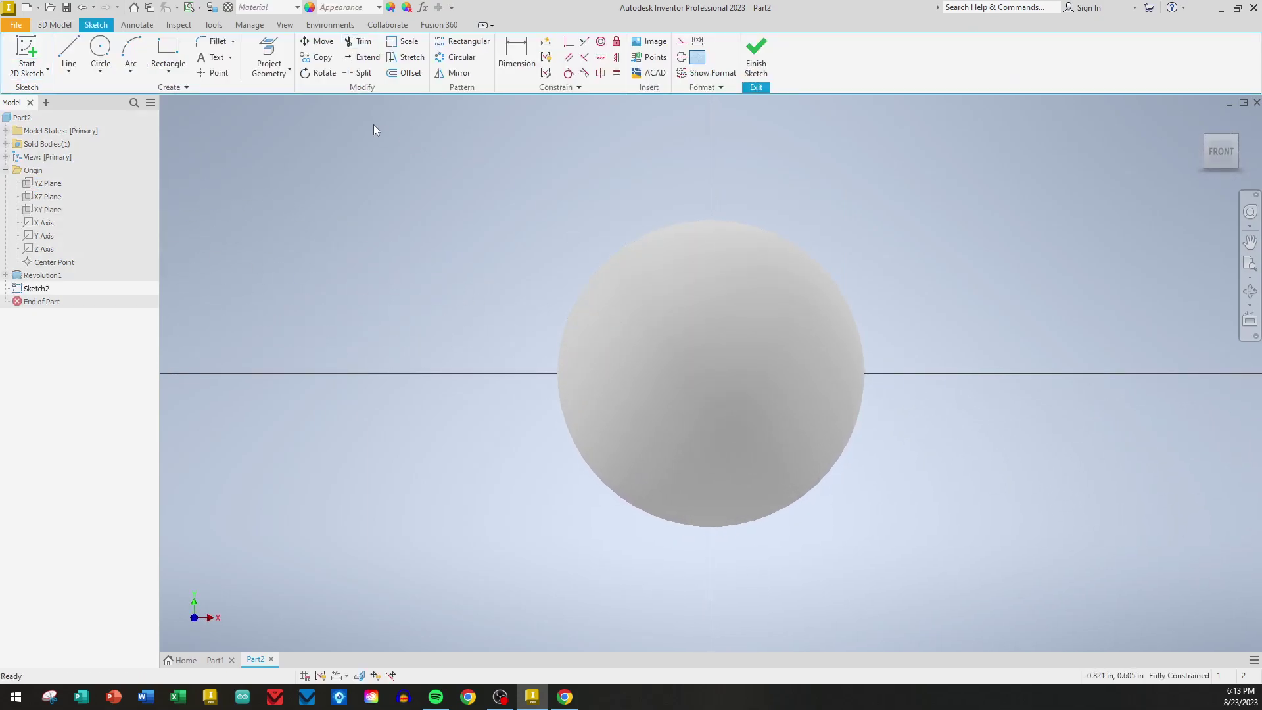
{"action": "left_click", "coordinate": [101, 47]}
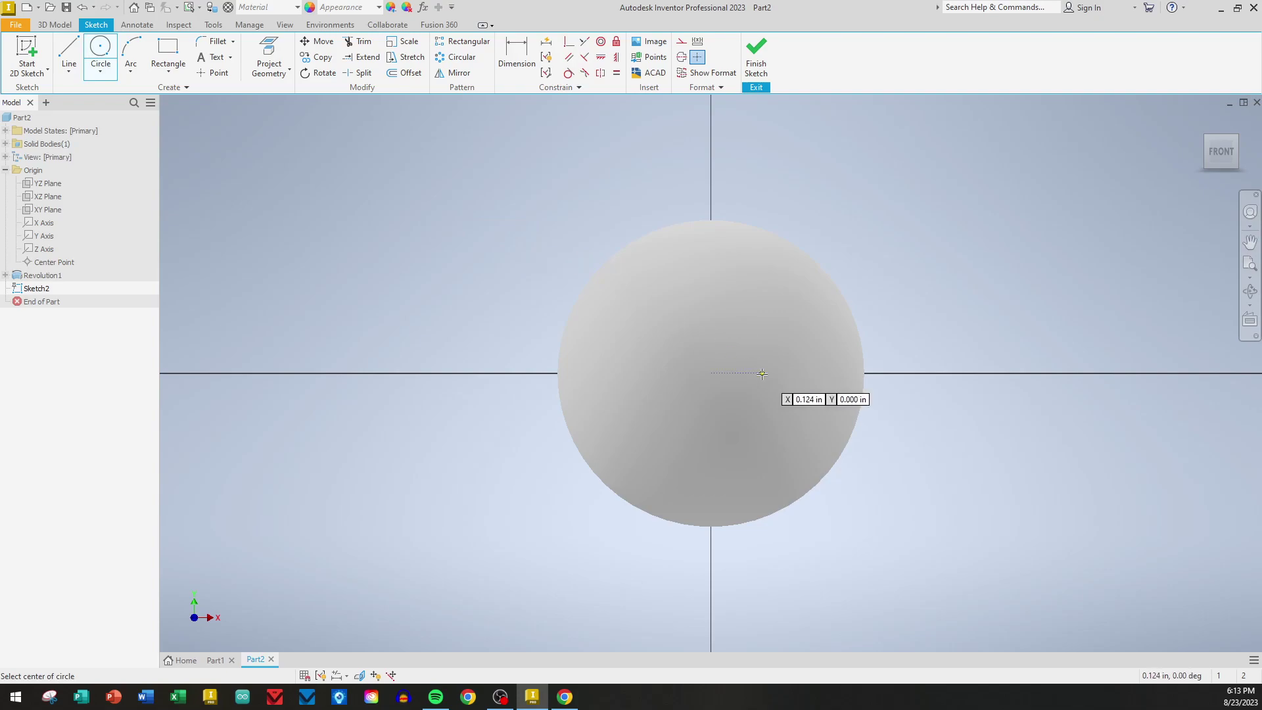
{"action": "left_click", "coordinate": [710, 373]}
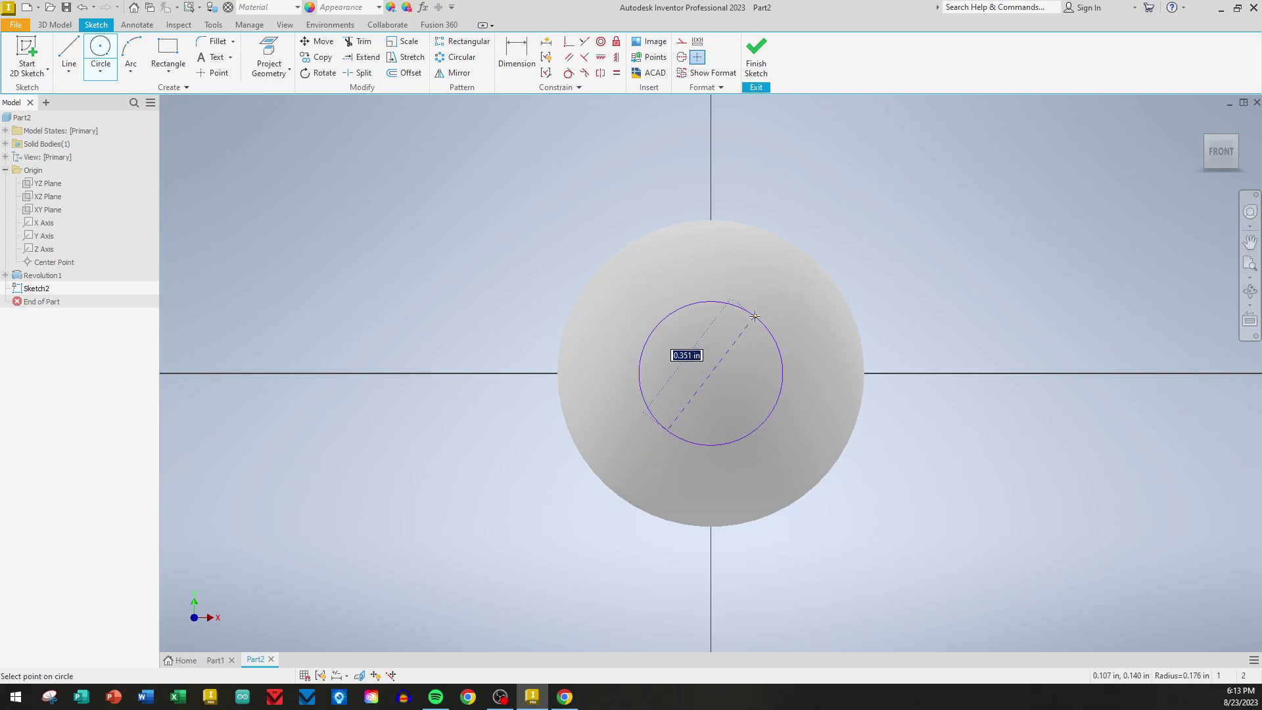
{"action": "type", "text": ".312"}
{"action": "key", "text": "BackSpace"}
{"action": "type", "text": "25"}
{"action": "key", "text": "Return"}
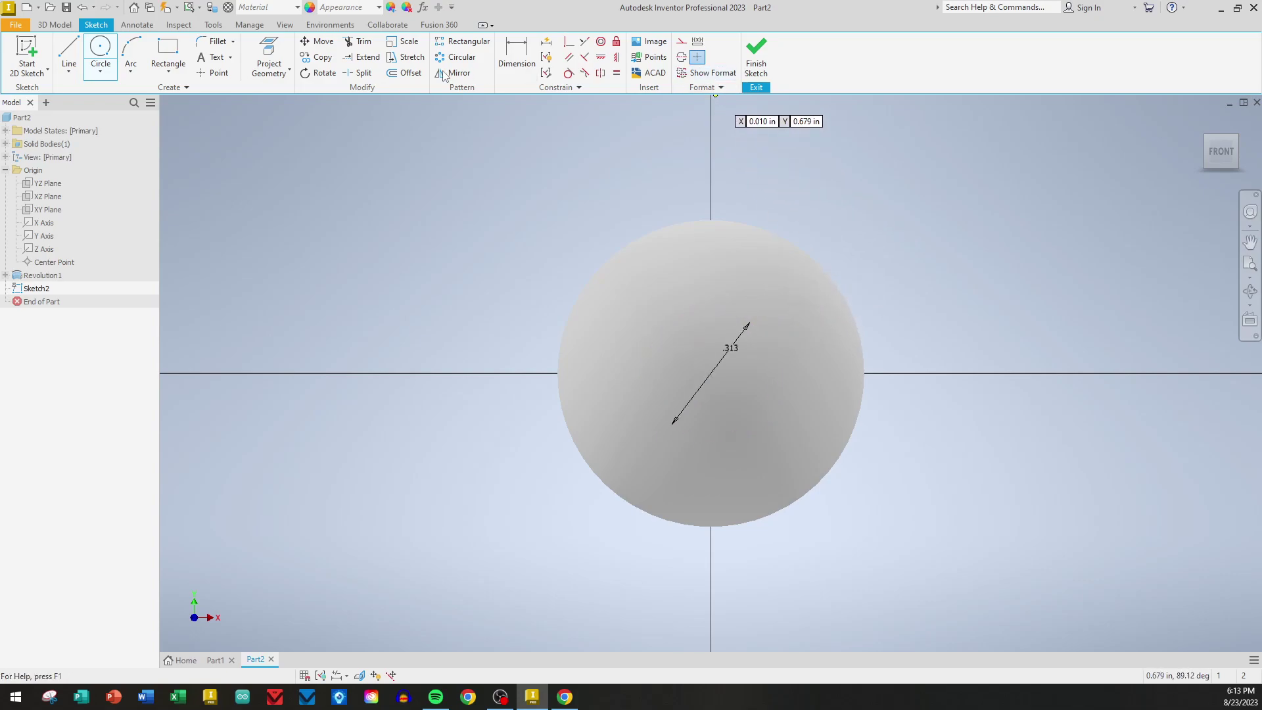
Set the visual style to Wireframe with Hidden Edges and finish the sketch.
{"action": "left_click", "coordinate": [285, 25]}
{"action": "left_click", "coordinate": [239, 56]}
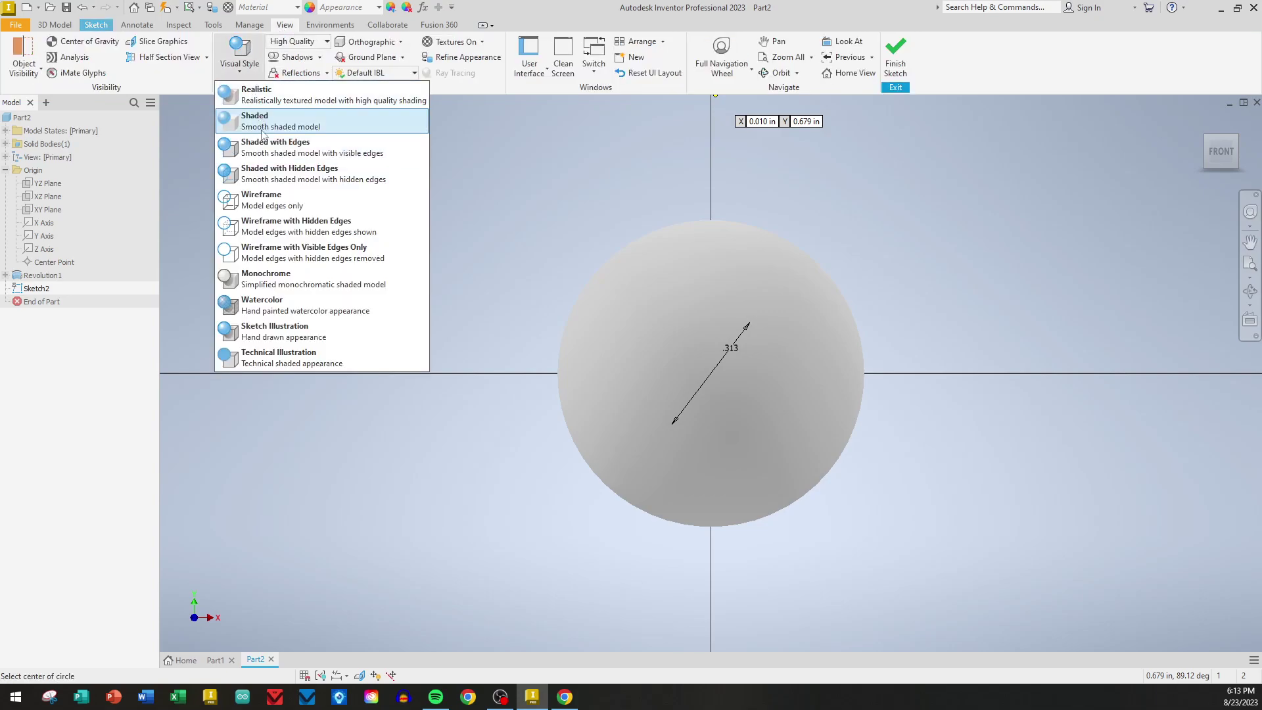
{"action": "left_click", "coordinate": [266, 227]}
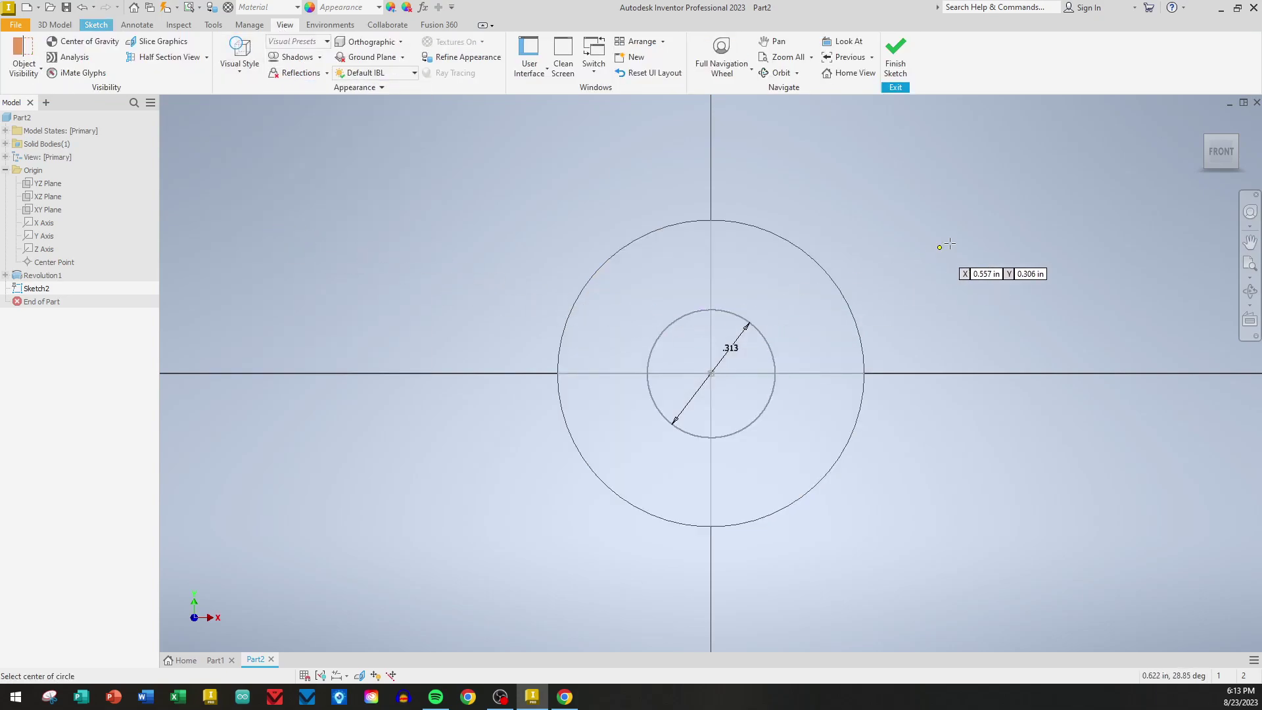
{"action": "left_click", "coordinate": [903, 58]}
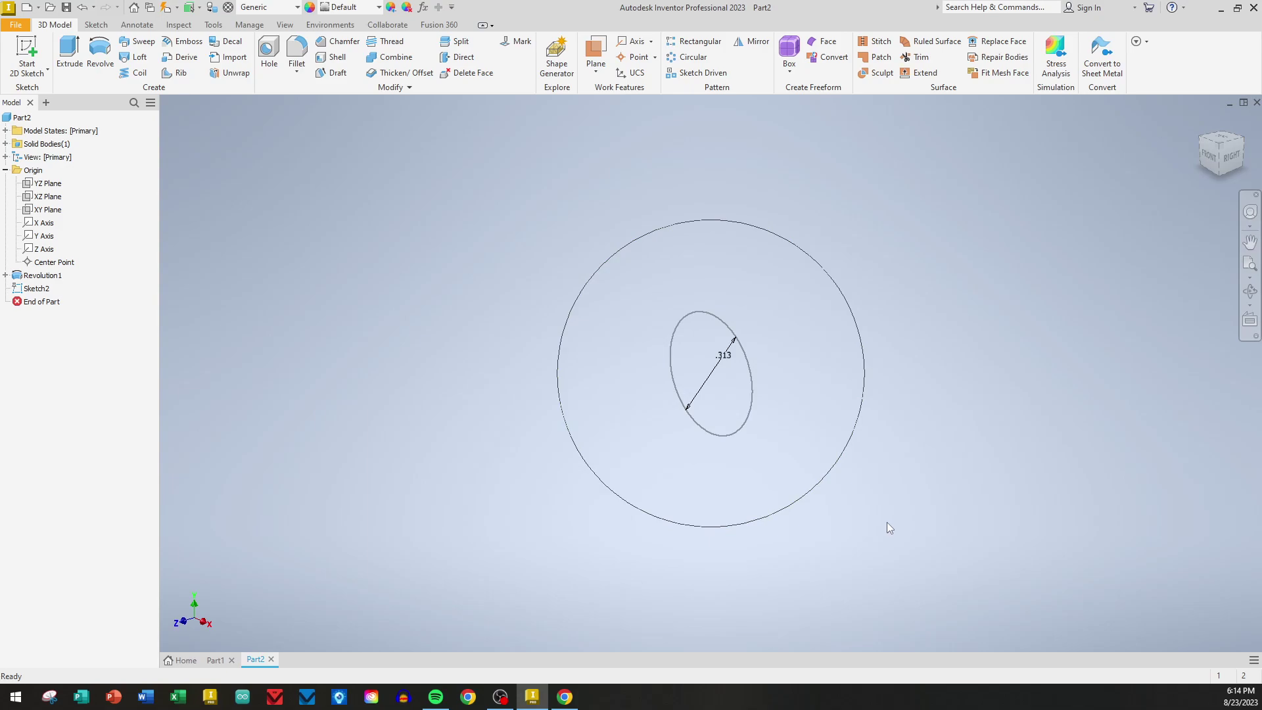
Extrude the .313 circle two ways with separate lengths: 0.500 in and 7/32 in.
{"action": "left_click", "coordinate": [70, 53]}
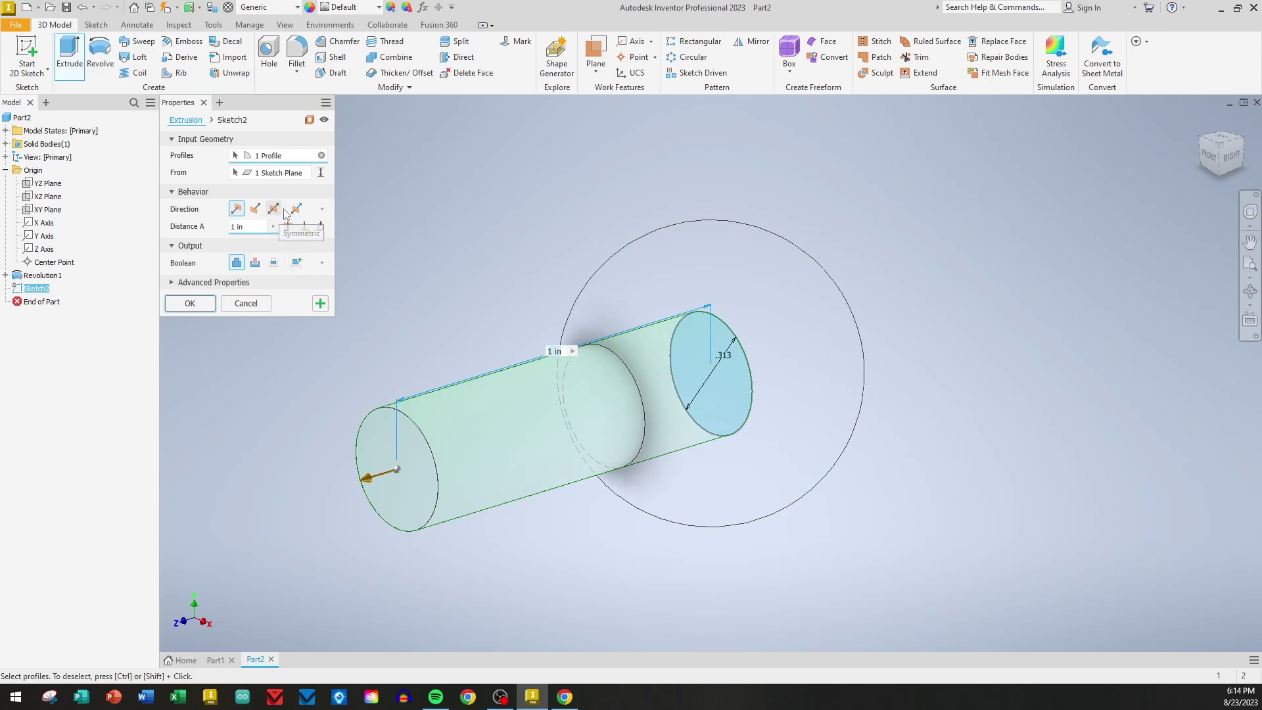
{"action": "left_click", "coordinate": [296, 208]}
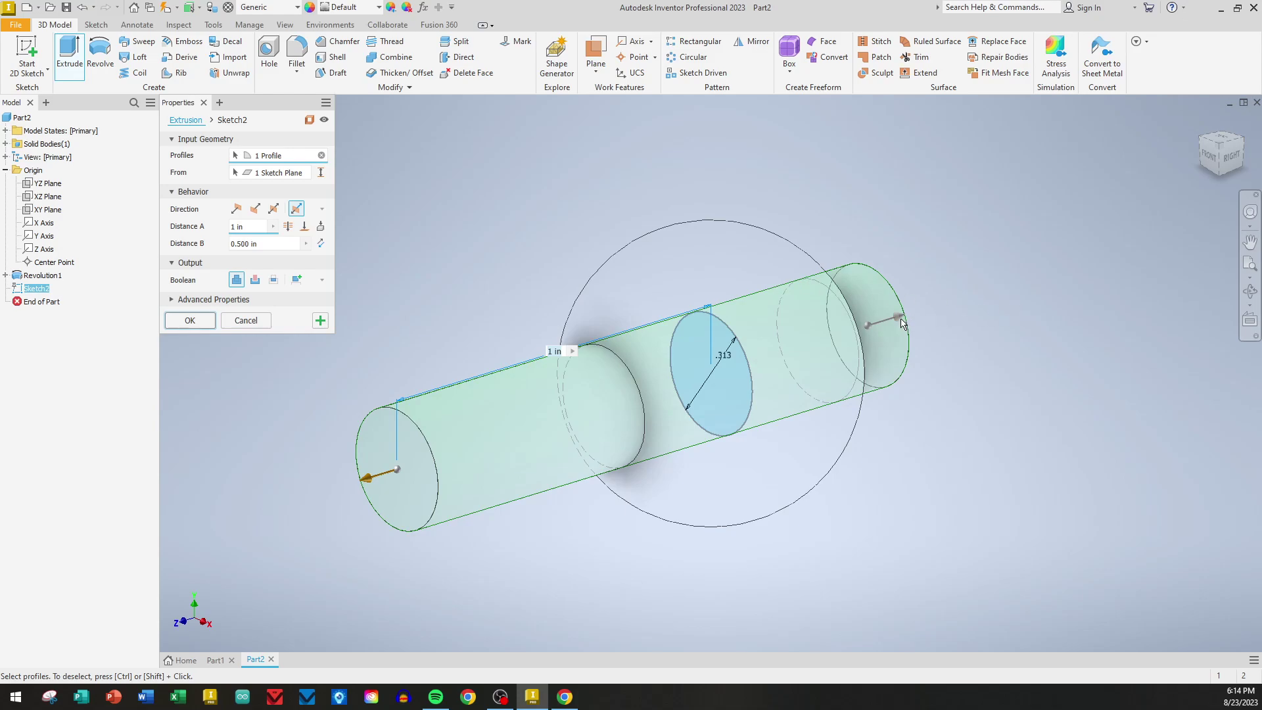
{"action": "left_click_drag", "start_coordinate": [900, 321], "coordinate": [800, 345]}
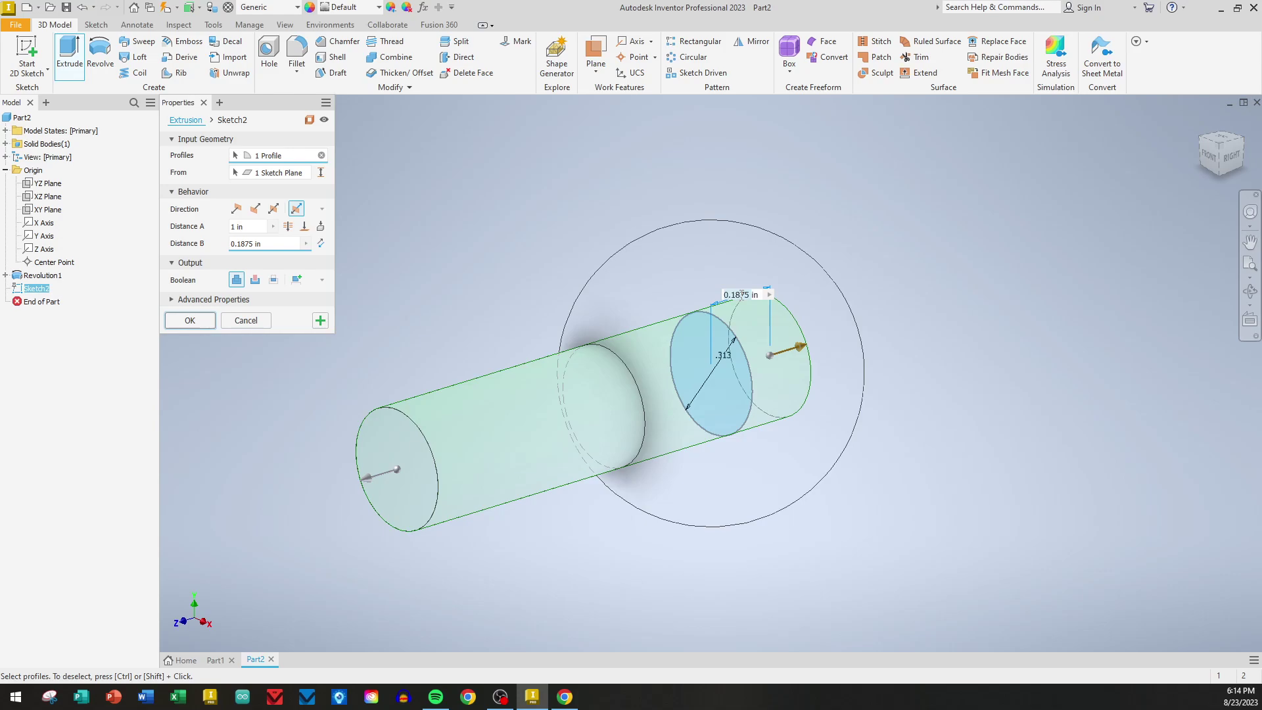
{"action": "type", "text": "/32"}
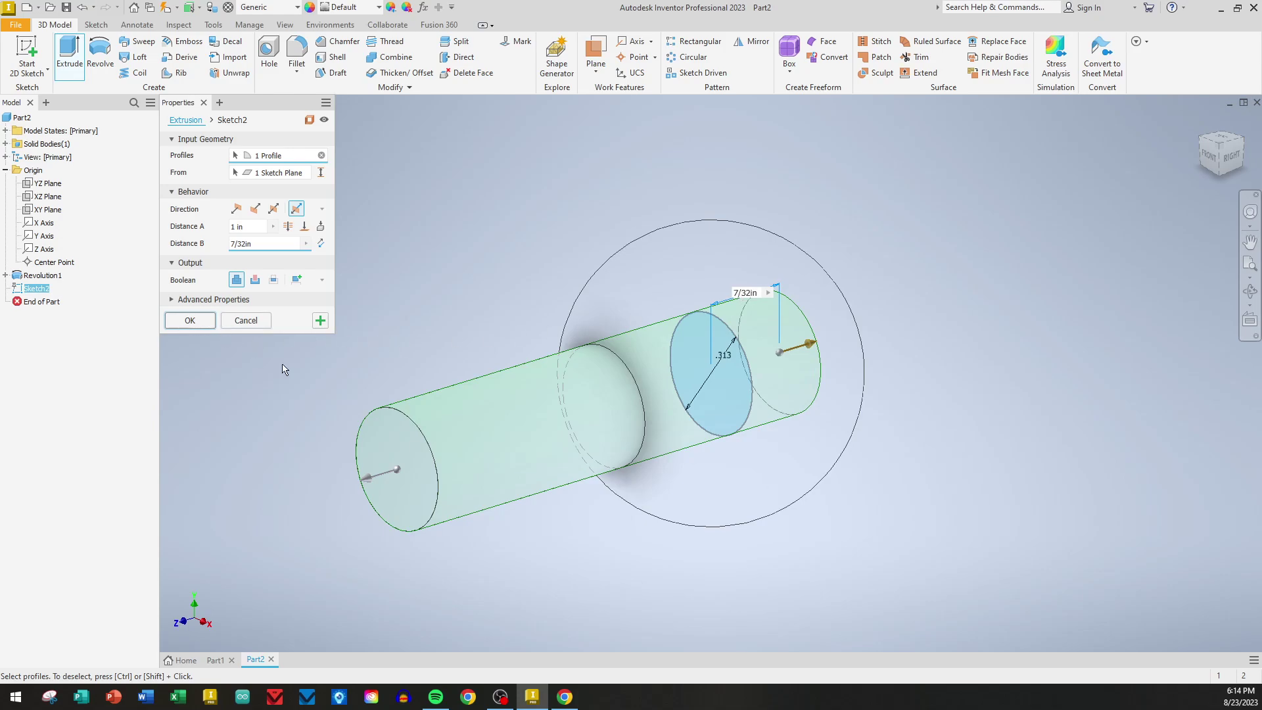
{"action": "left_click_drag", "start_coordinate": [373, 479], "coordinate": [540, 452]}
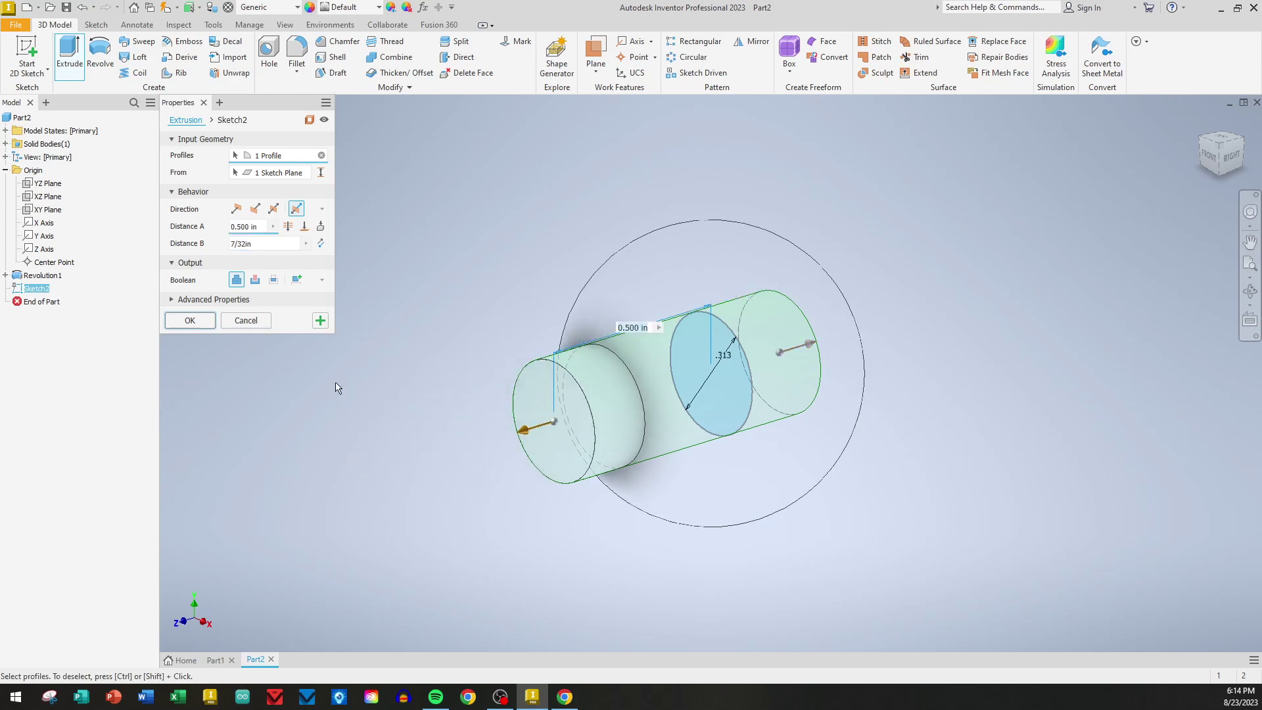
{"action": "left_click", "coordinate": [190, 321]}
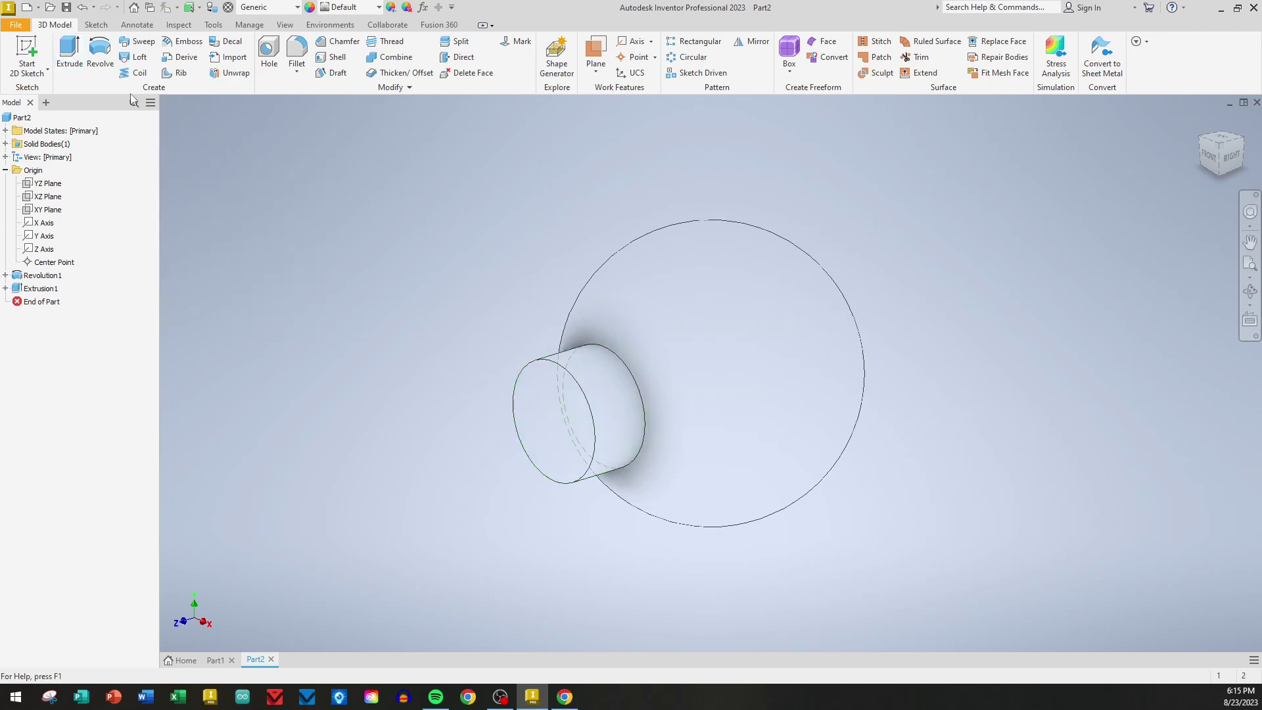
Edit Extrusion1 and change its Boolean to Cut so it bores the ball.
{"action": "right_click", "coordinate": [36, 290]}
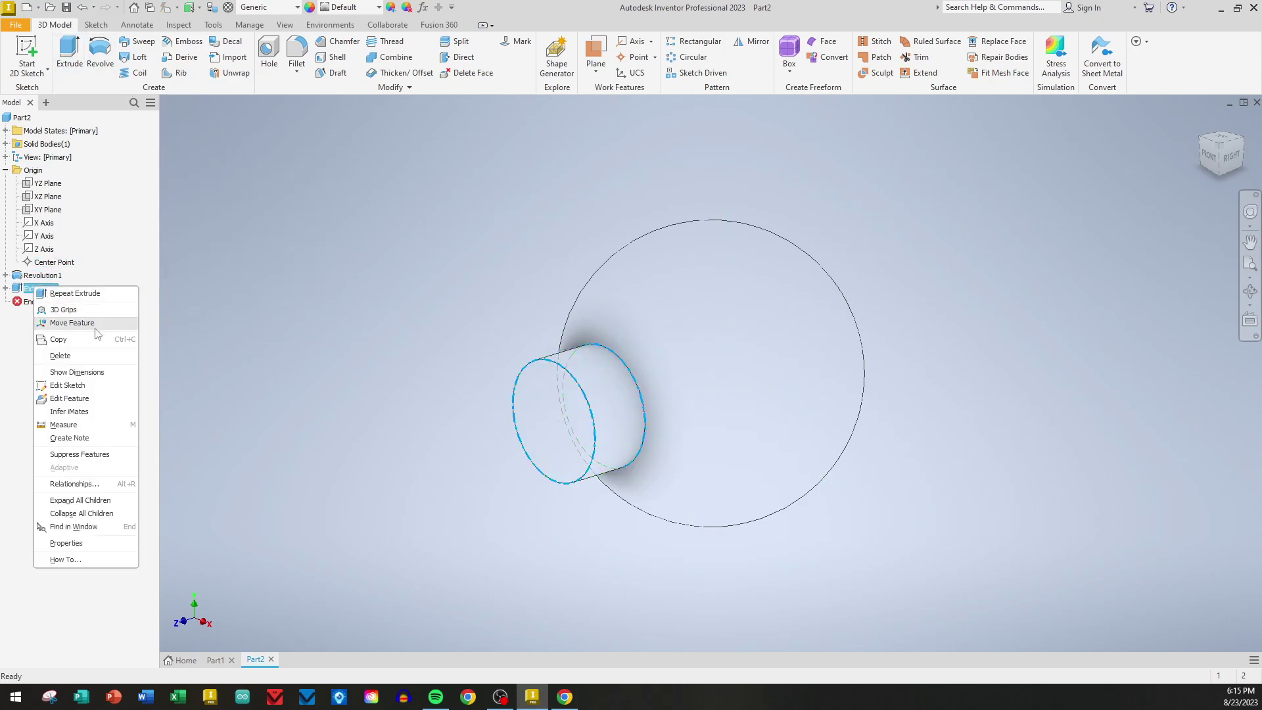
{"action": "left_click", "coordinate": [92, 399]}
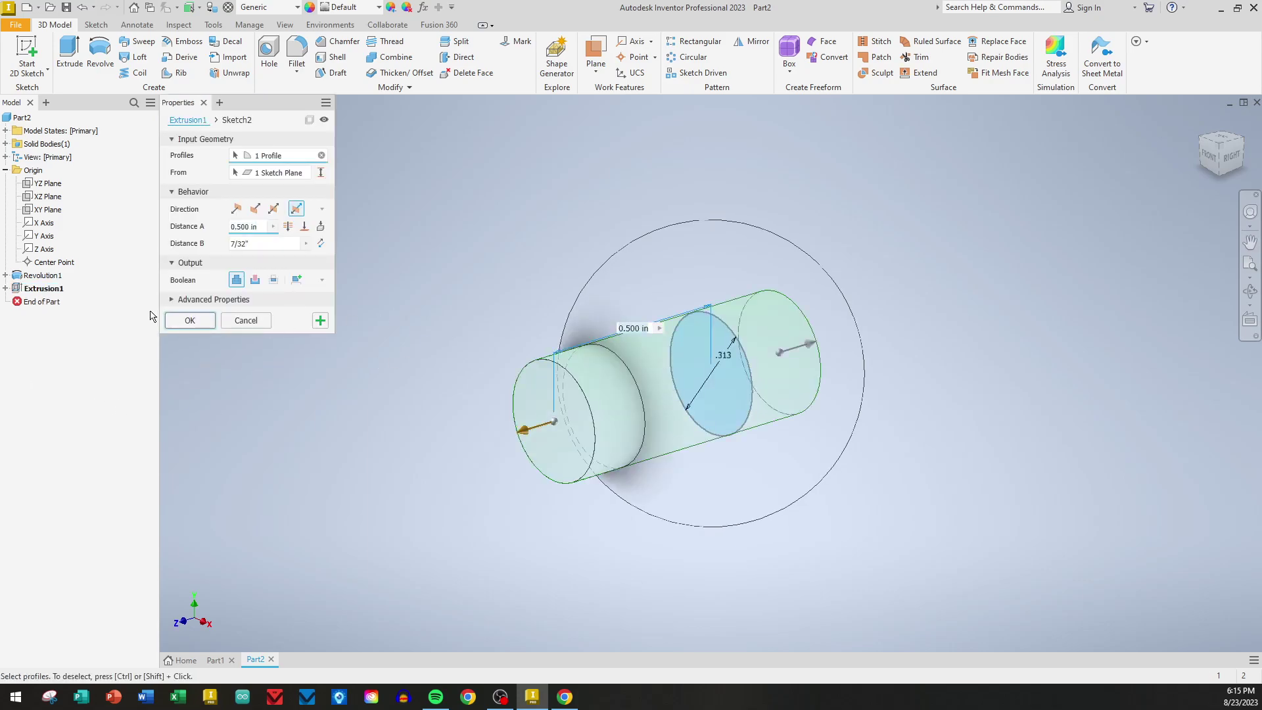
{"action": "left_click", "coordinate": [255, 280]}
{"action": "left_click", "coordinate": [198, 321]}
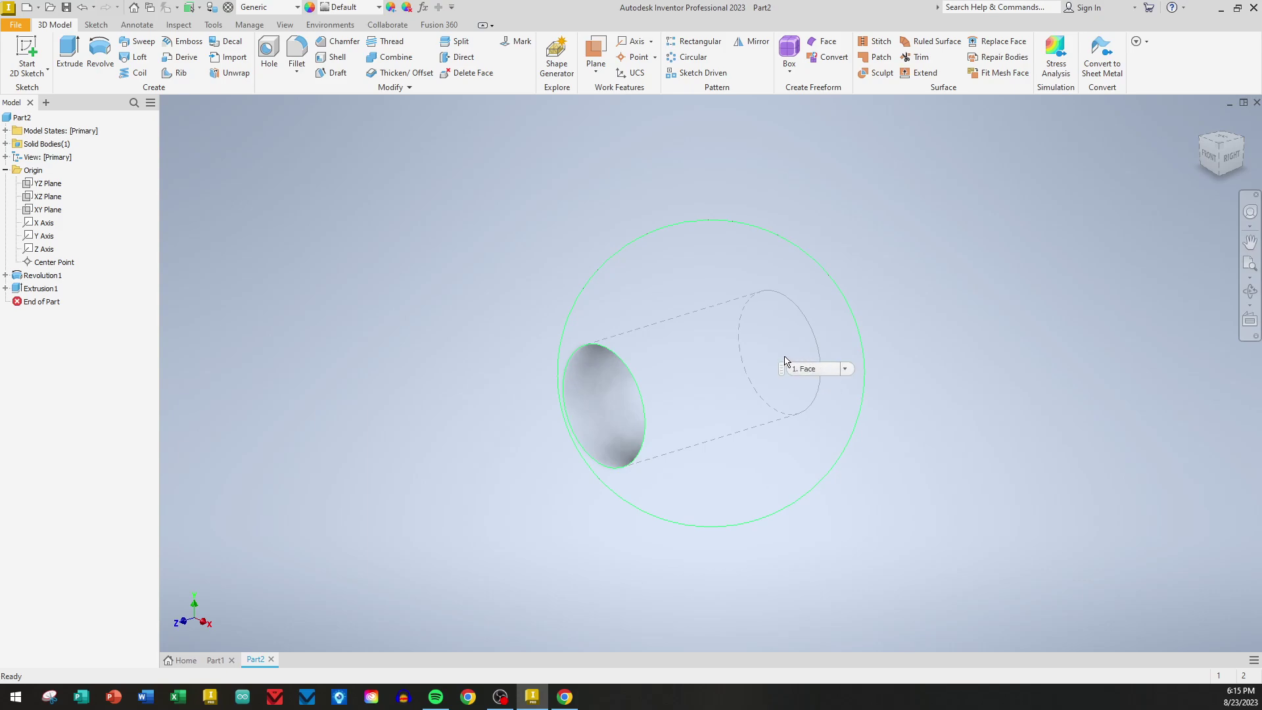
Sketch a .100-diameter circle at the origin on the YZ plane, then finish the sketch.
{"action": "left_click", "coordinate": [29, 51]}
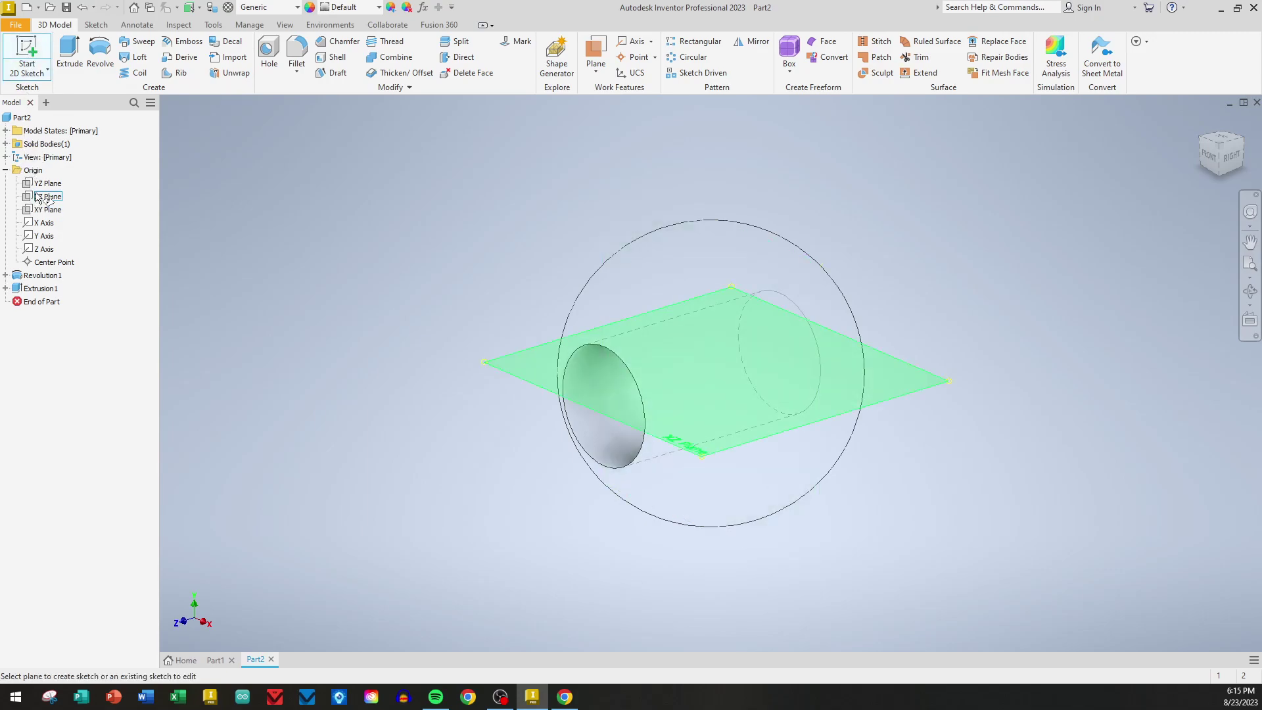
{"action": "left_click", "coordinate": [41, 184]}
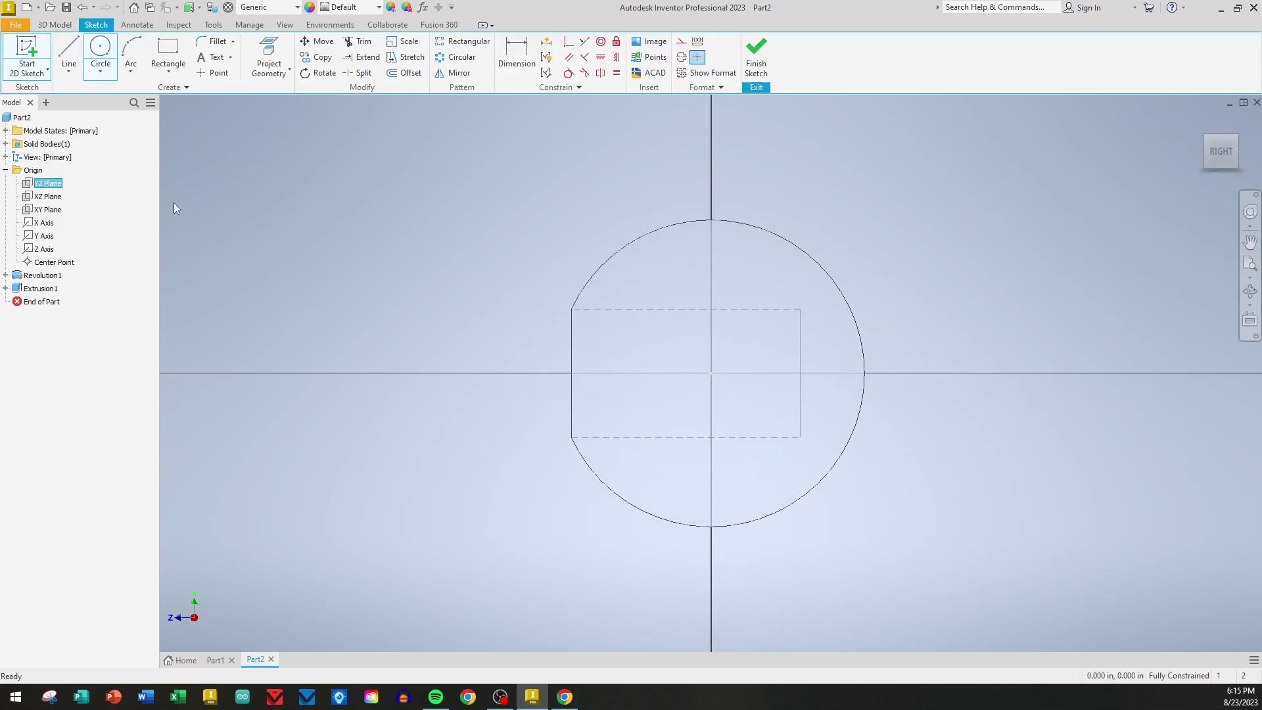
{"action": "left_click", "coordinate": [100, 51]}
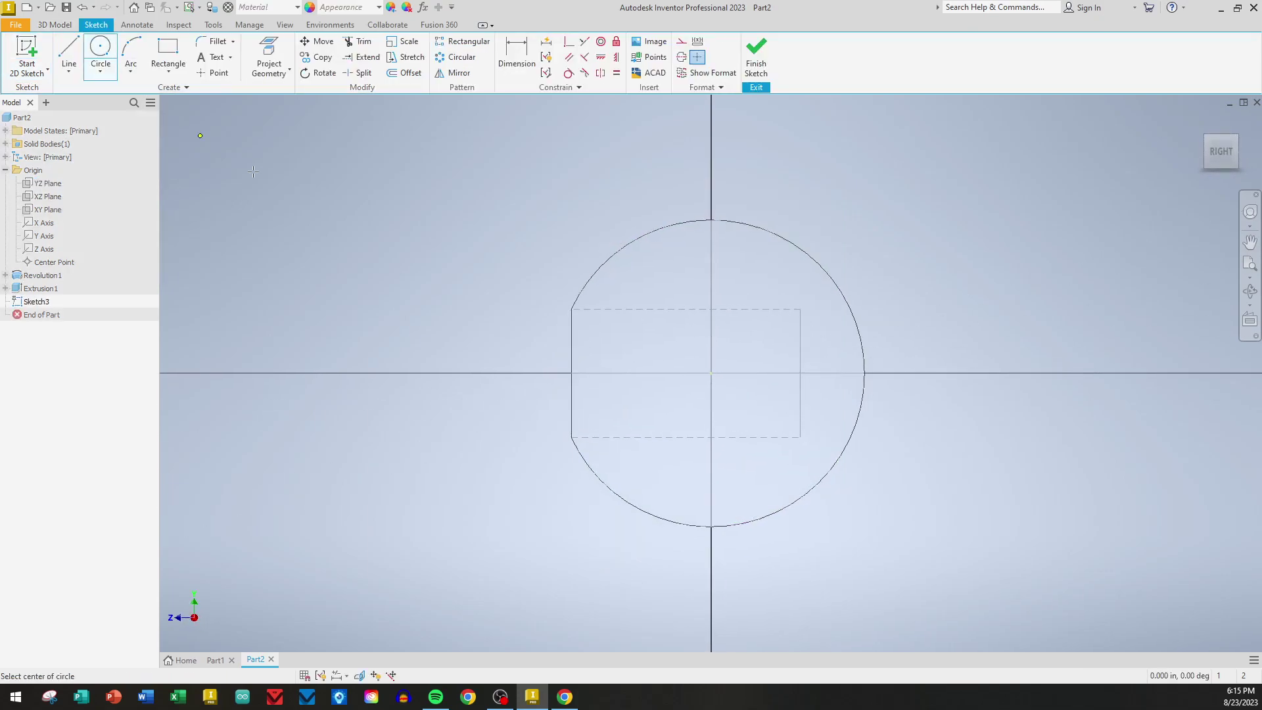
{"action": "left_click", "coordinate": [711, 374]}
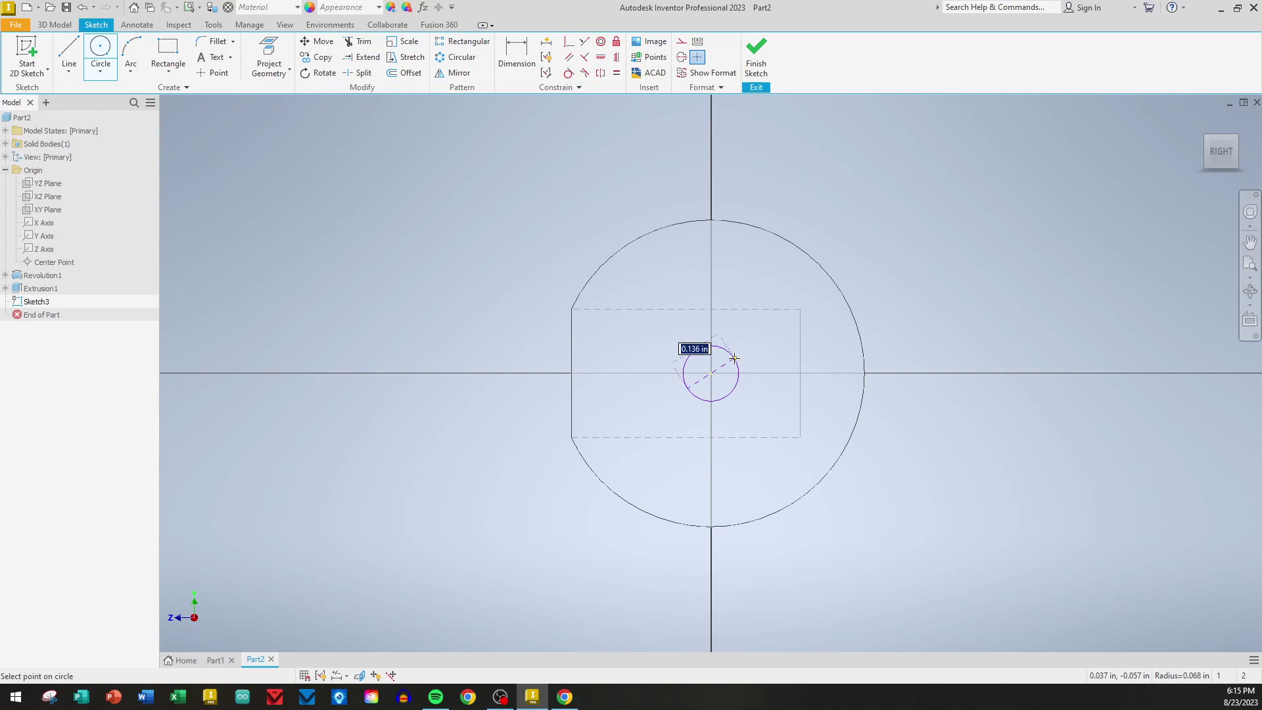
{"action": "type", "text": ".1"}
{"action": "key", "text": "Return"}
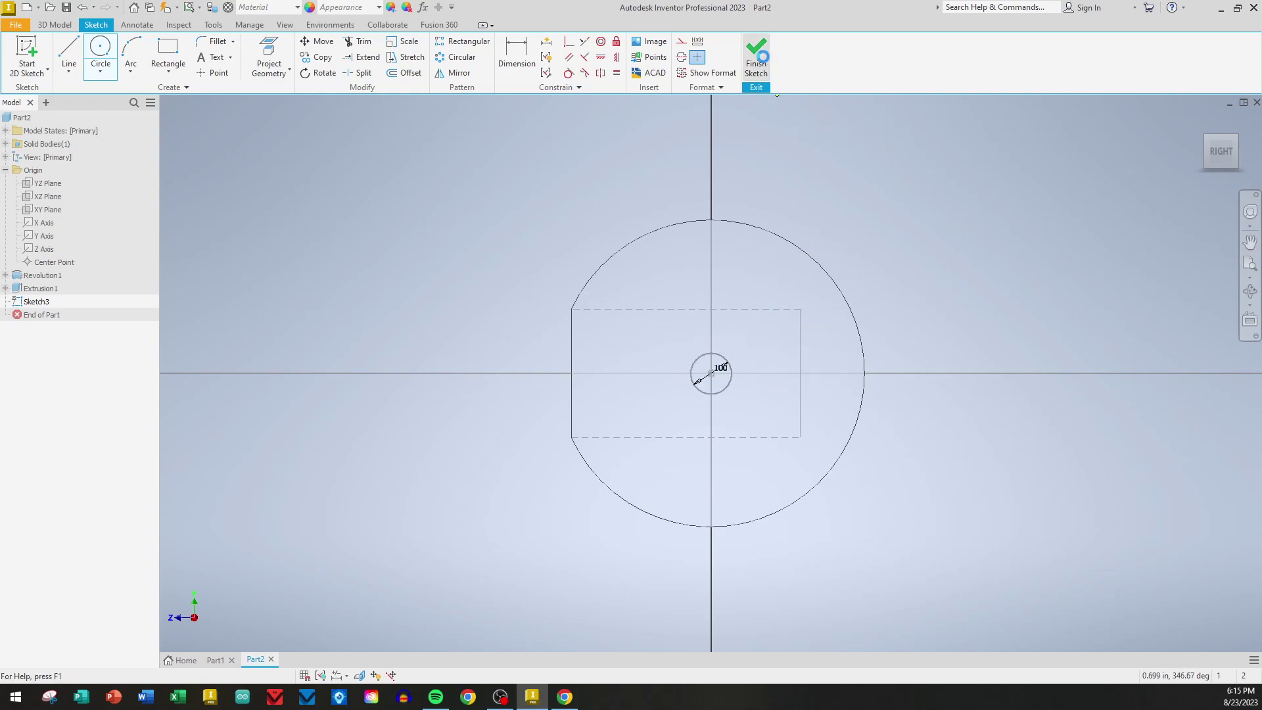
{"action": "left_click", "coordinate": [757, 66]}
{"action": "key", "text": "e"}
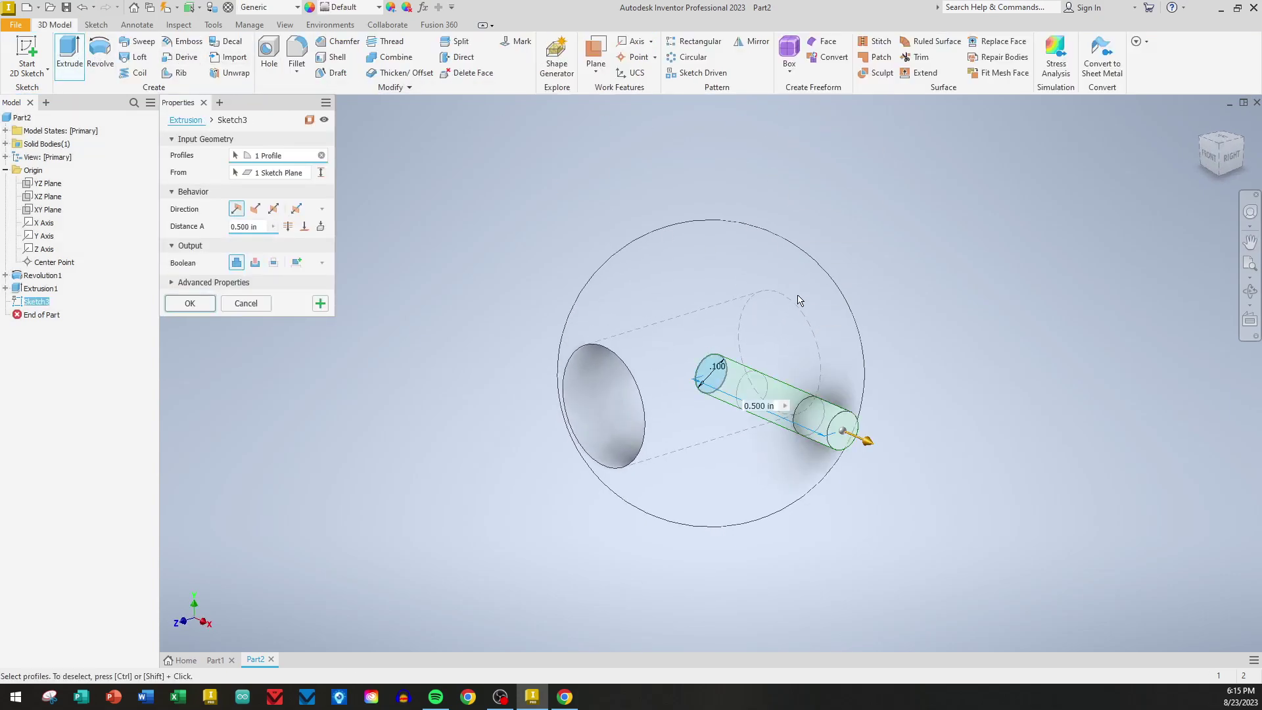
Extrude Sketch3 as a symmetric 0.9375 in cut to form the pin hole.
{"action": "left_click", "coordinate": [273, 209]}
{"action": "left_click", "coordinate": [255, 263]}
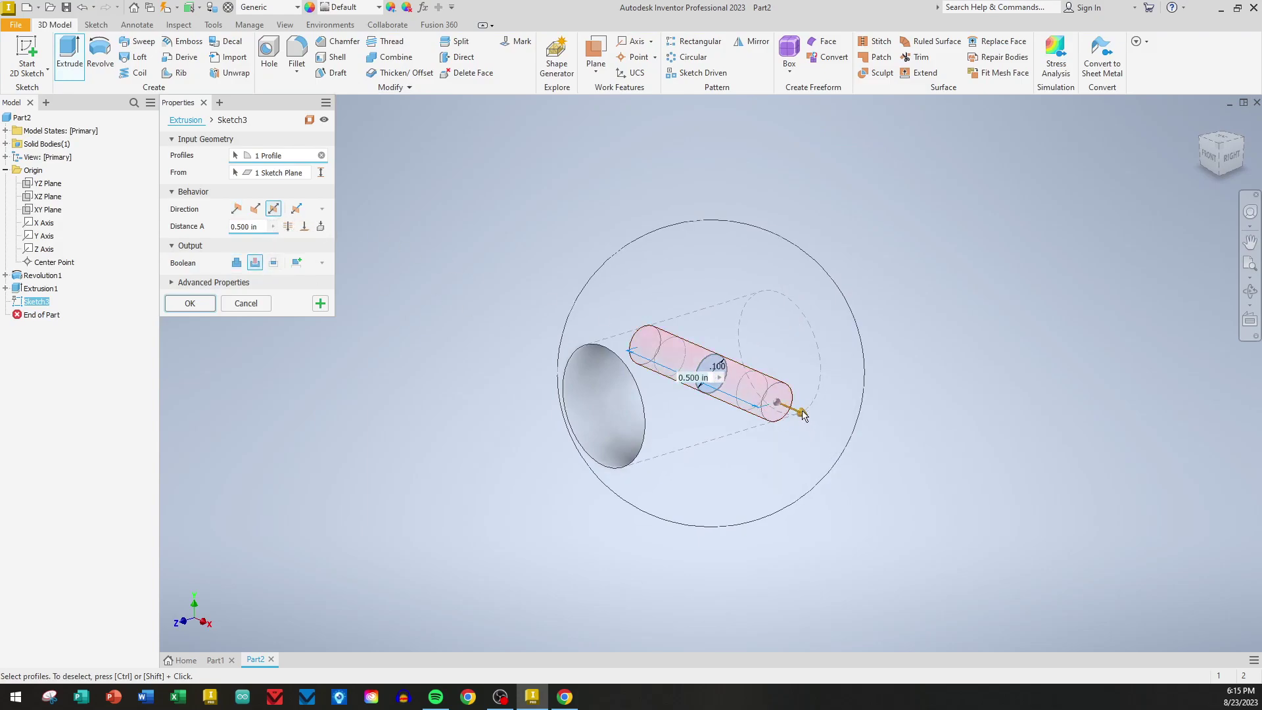
{"action": "left_click_drag", "start_coordinate": [806, 415], "coordinate": [858, 437]}
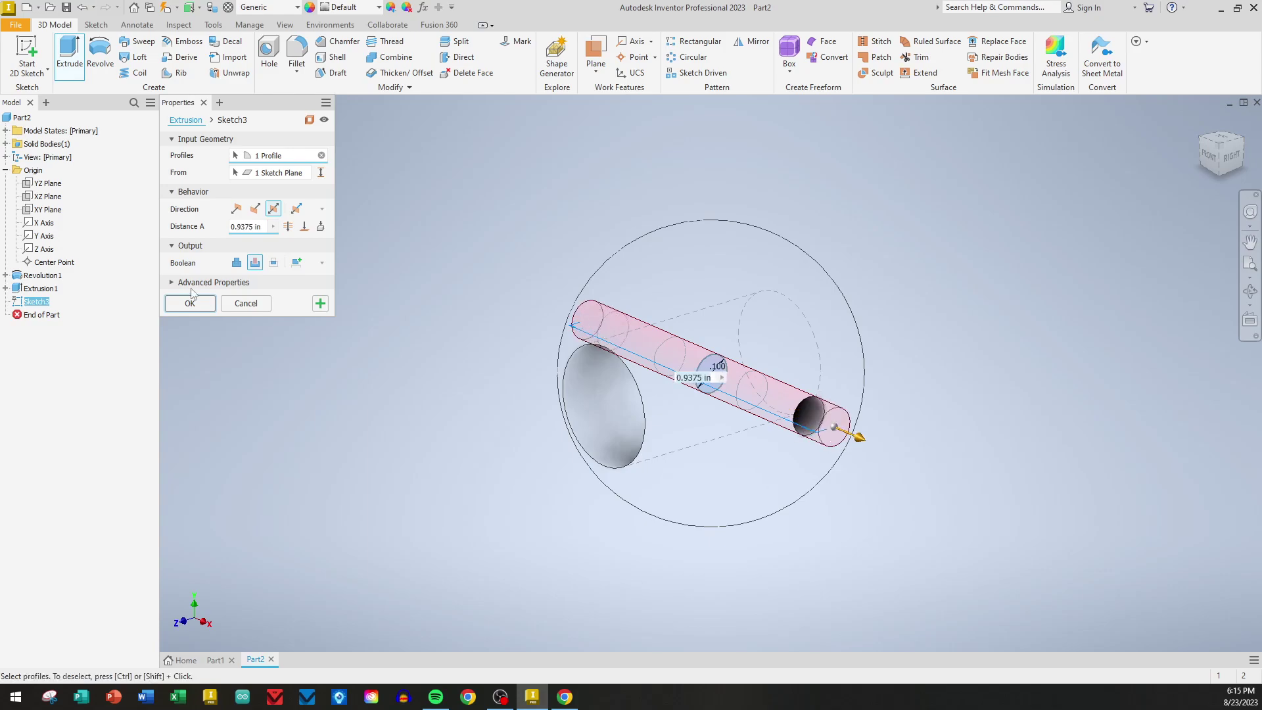
{"action": "left_click", "coordinate": [190, 306]}
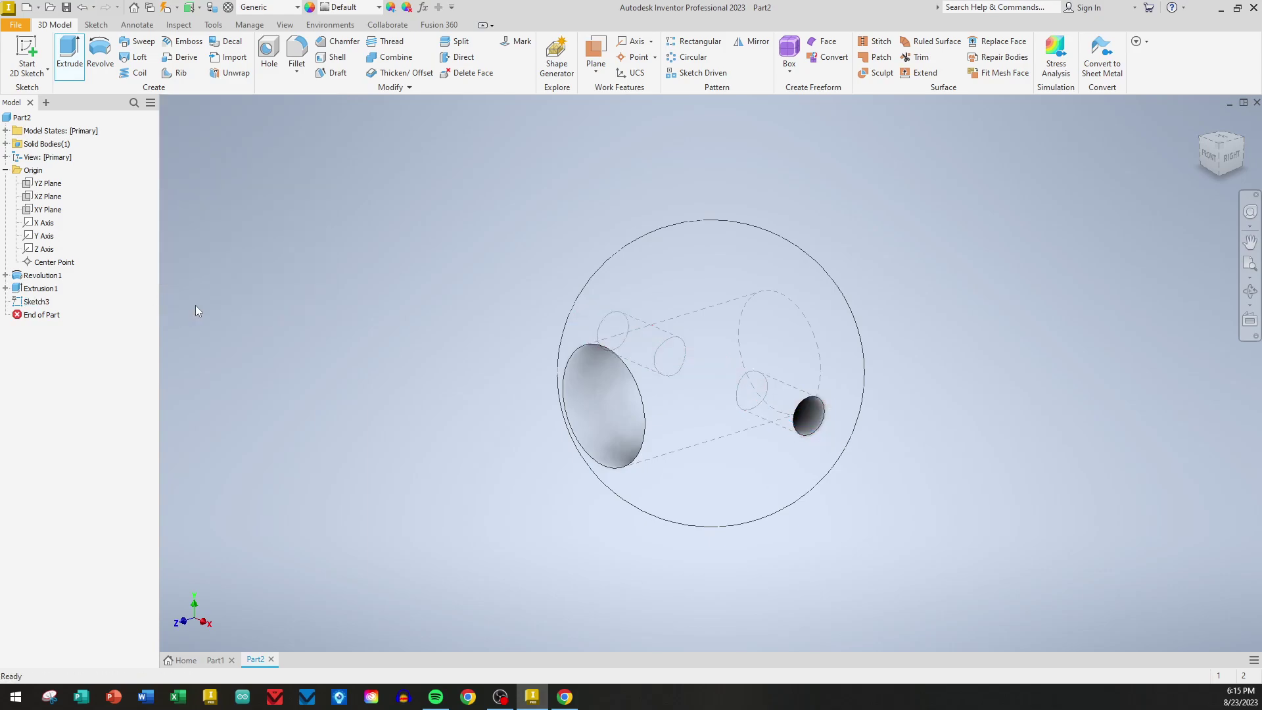
Switch the visual style to Shaded with Edges, then bring up the New File templates from Home.
{"action": "left_click", "coordinate": [284, 24]}
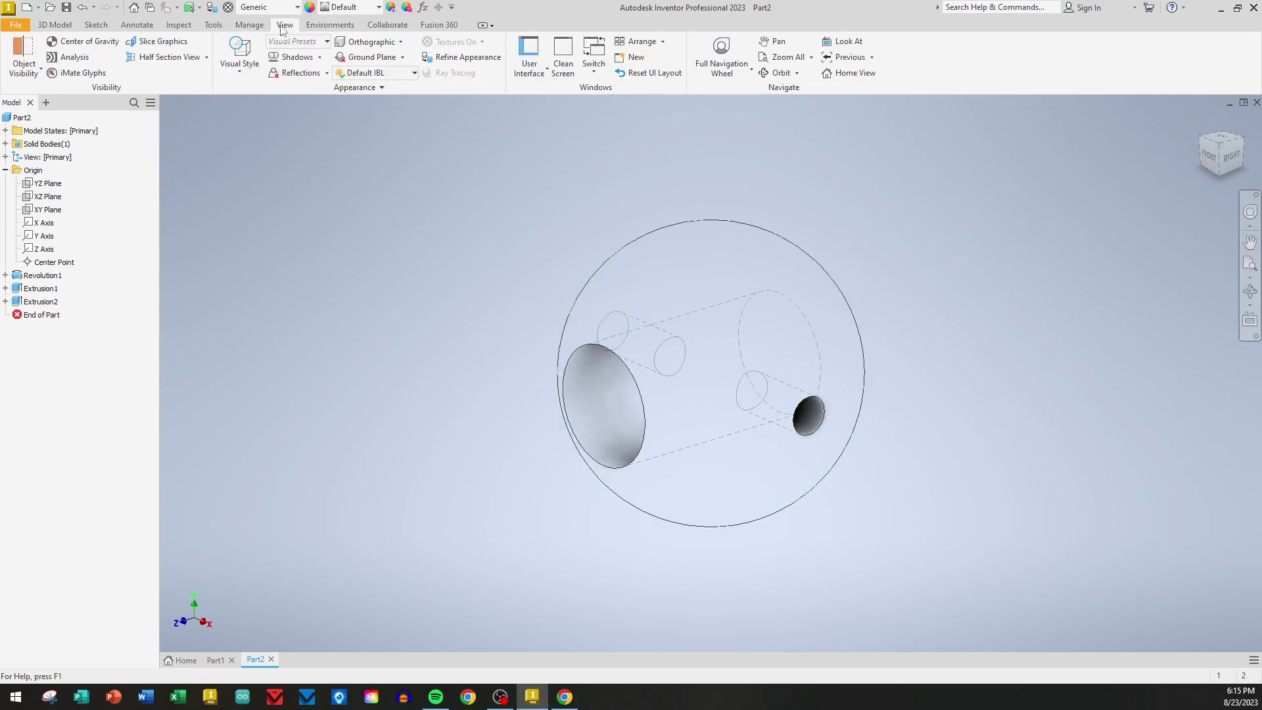
{"action": "left_click", "coordinate": [240, 58]}
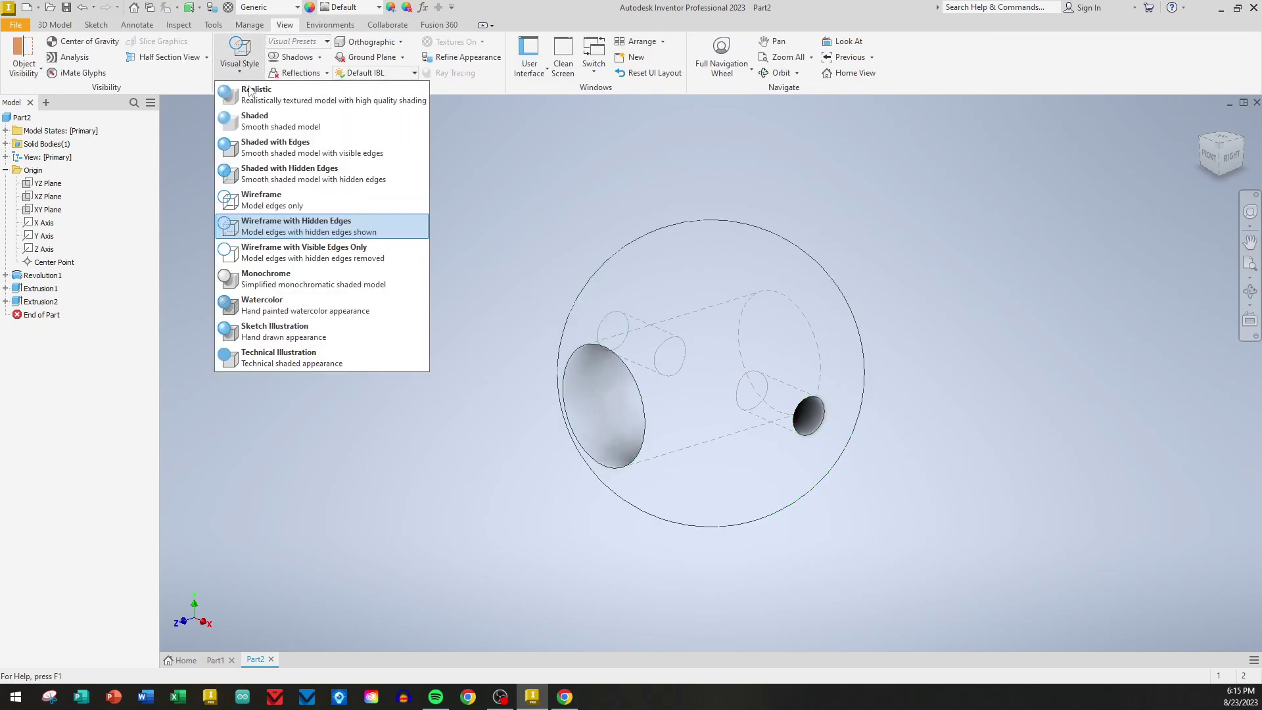
{"action": "left_click", "coordinate": [289, 147]}
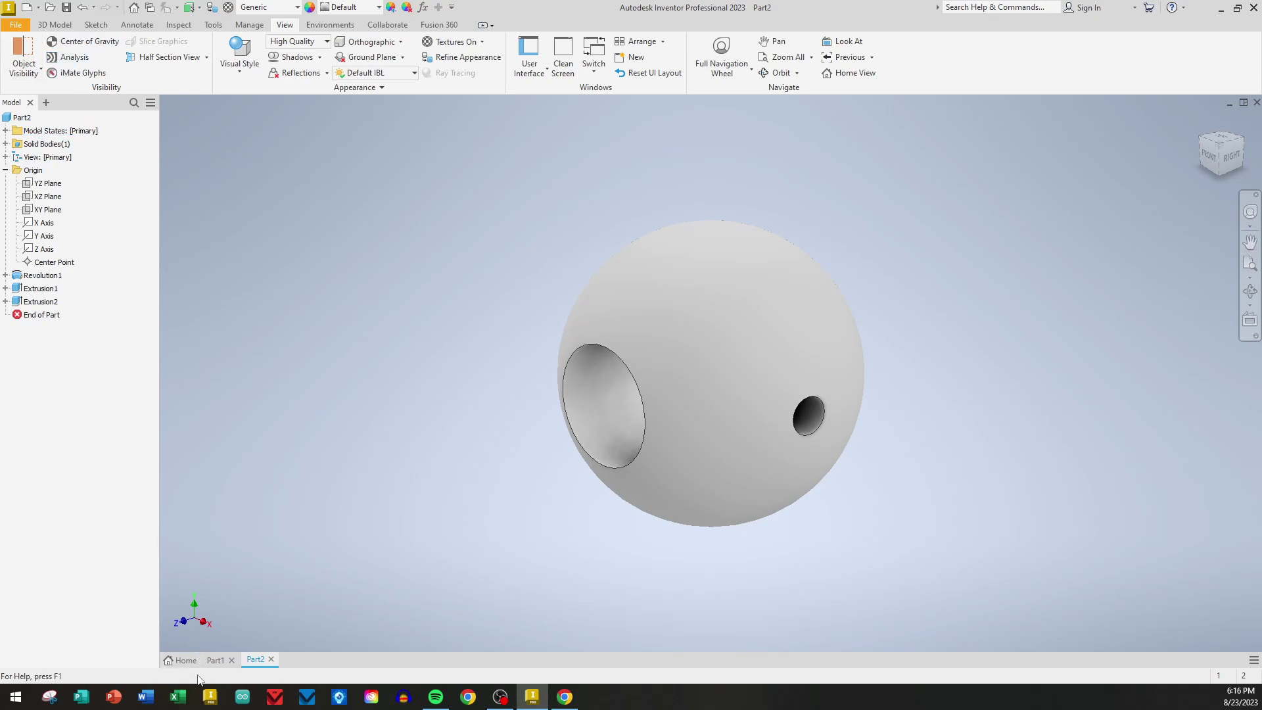
{"action": "left_click", "coordinate": [180, 660]}
{"action": "left_click", "coordinate": [77, 272]}
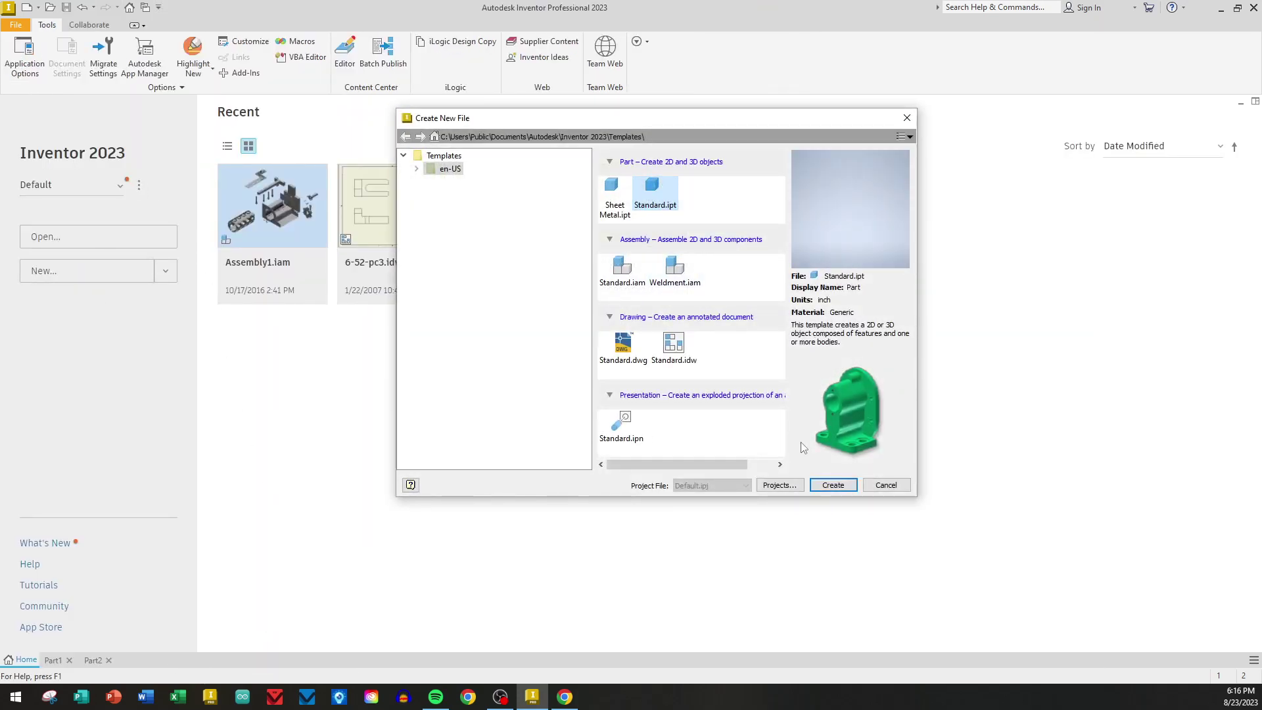
Create a new Standard part and sketch a .311-diameter circle at the origin on XY.
{"action": "left_click", "coordinate": [833, 485]}
{"action": "left_click", "coordinate": [27, 53]}
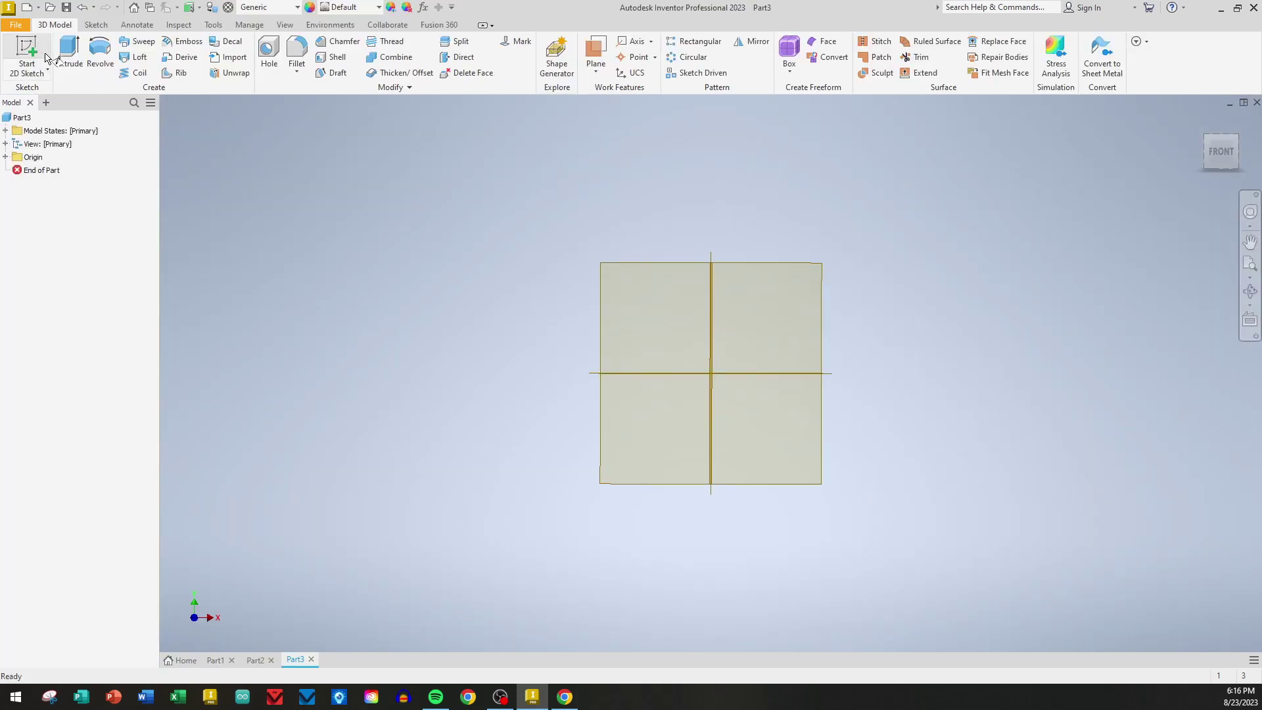
{"action": "left_click", "coordinate": [626, 215]}
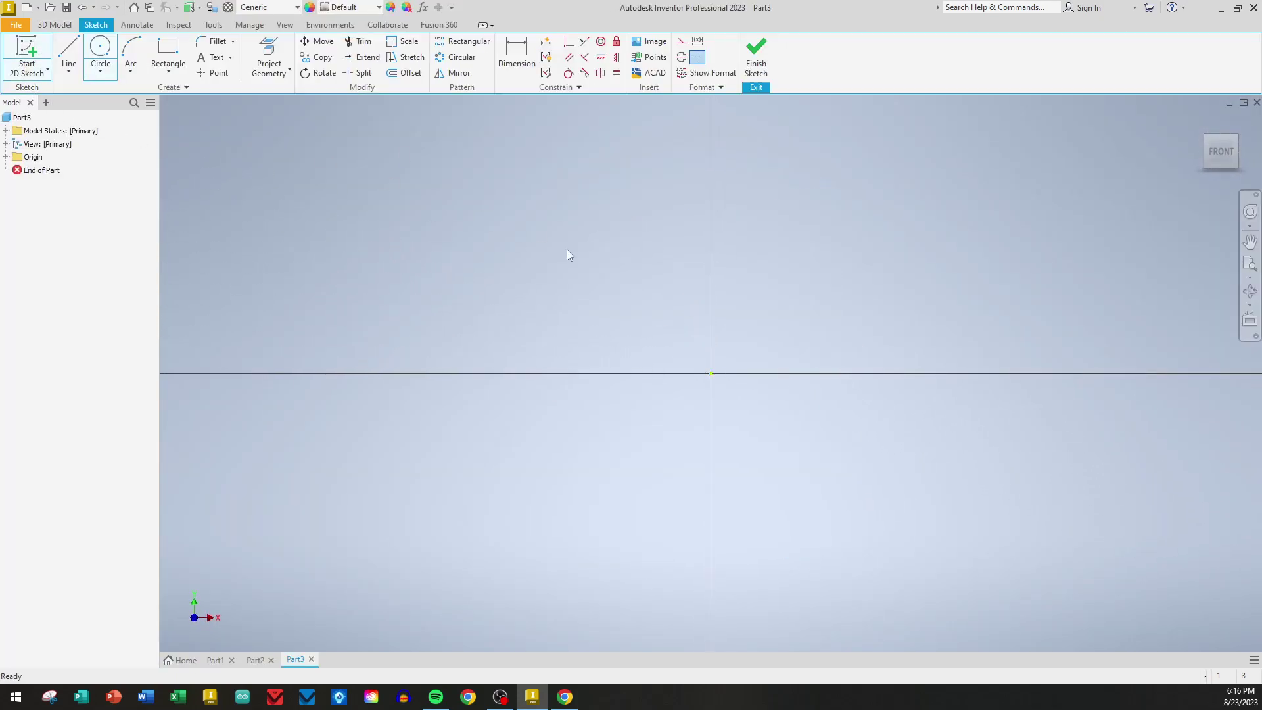
{"action": "left_click", "coordinate": [100, 53]}
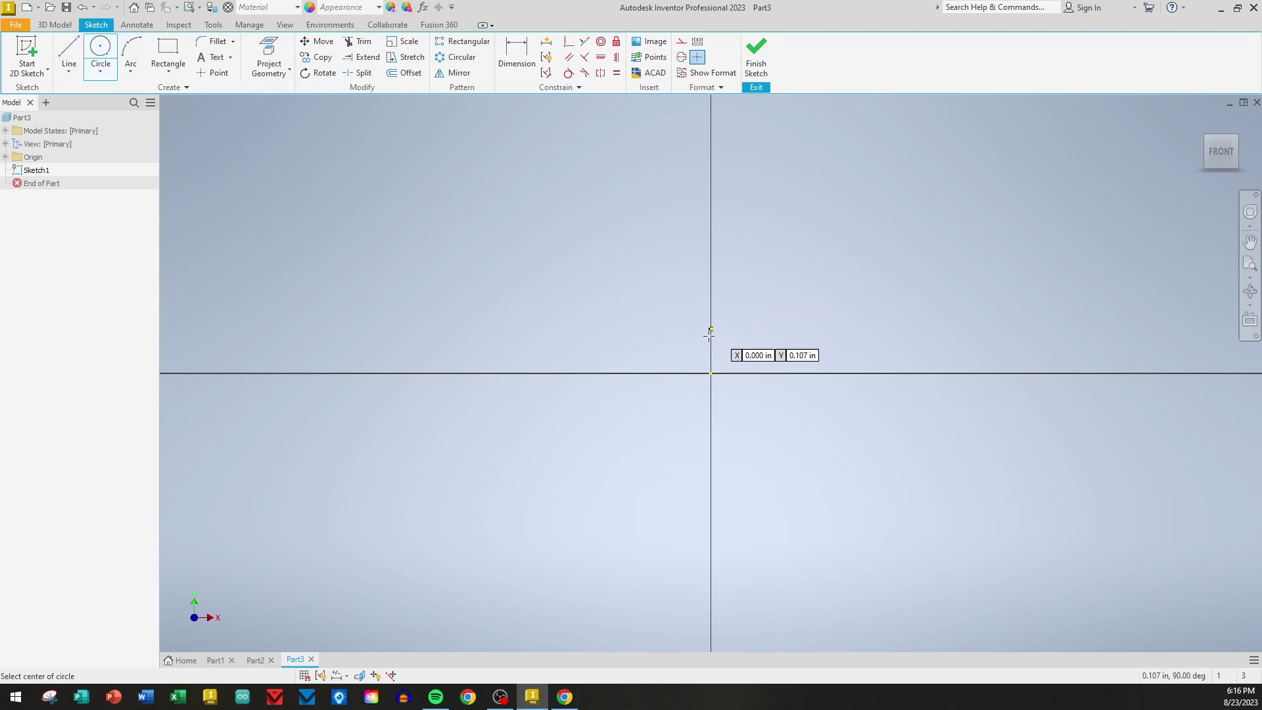
{"action": "left_click", "coordinate": [711, 374]}
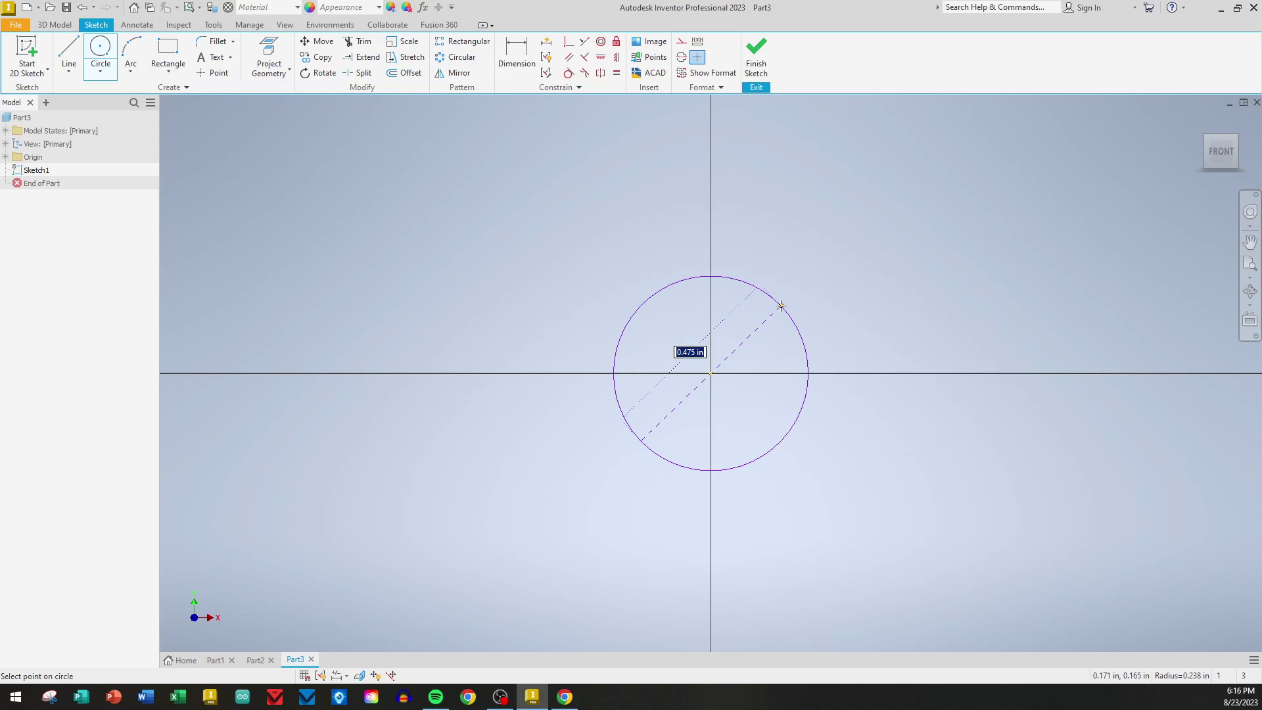
{"action": "type", "text": ".311"}
{"action": "key", "text": "Return"}
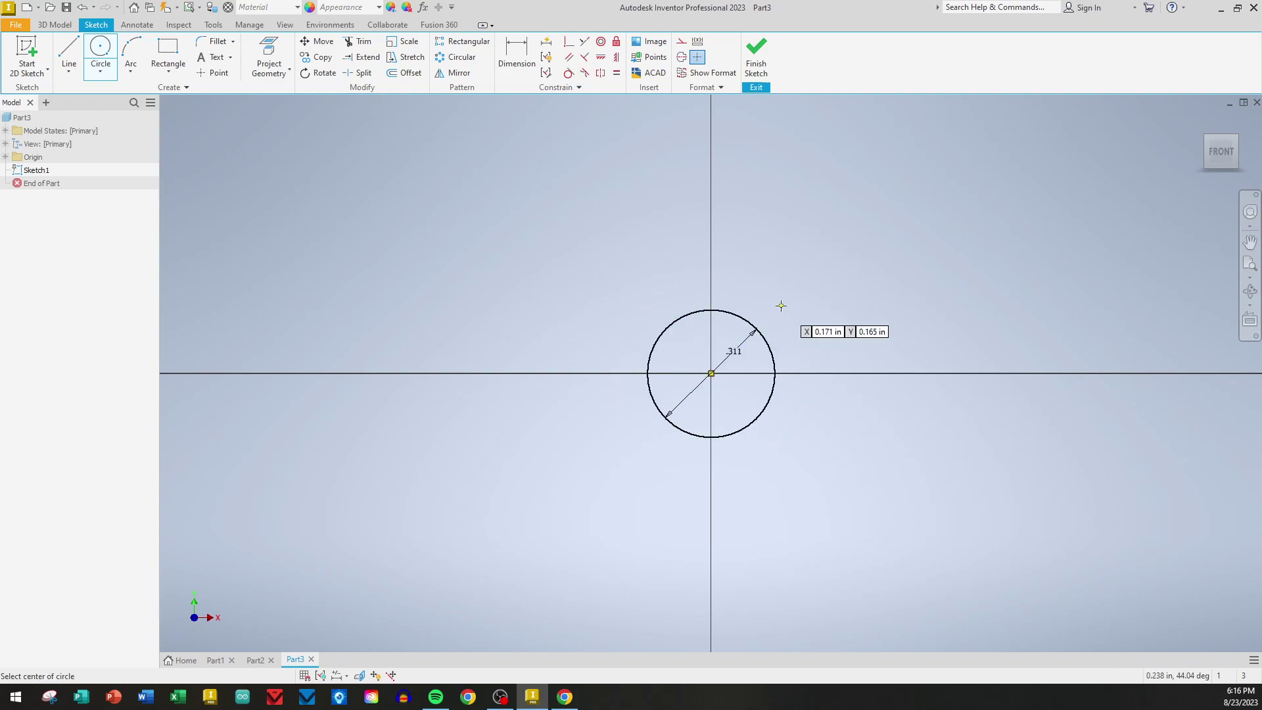
{"action": "left_click", "coordinate": [756, 58]}
Extrude the .311 circle symmetrically 5.125 in into a rod.
{"action": "key", "text": "e"}
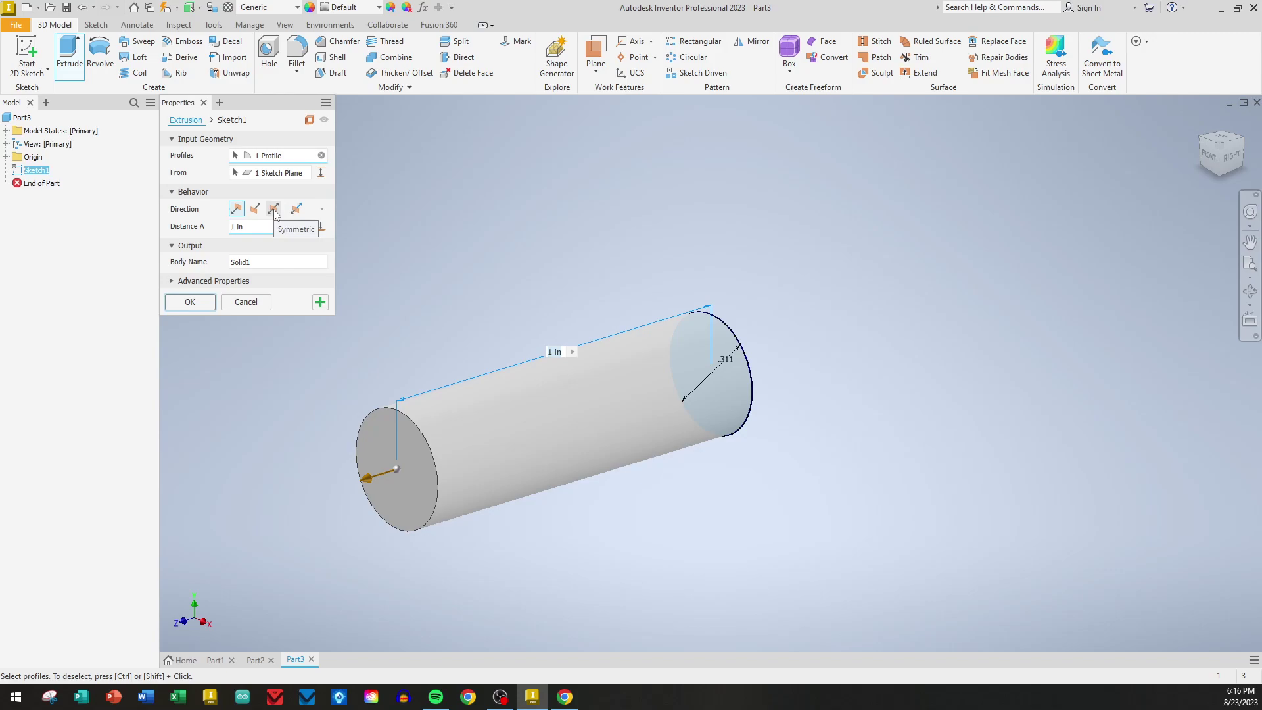
{"action": "left_click", "coordinate": [274, 209]}
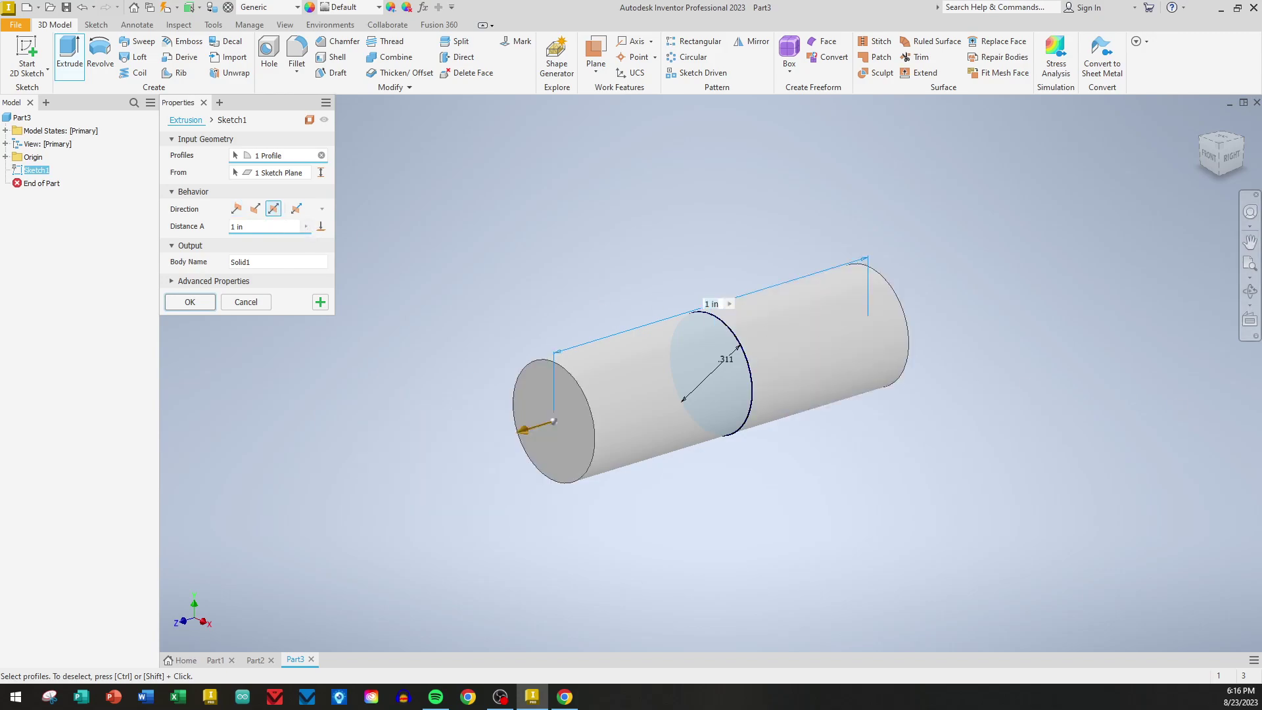
{"action": "left_click", "coordinate": [263, 226]}
{"action": "type", "text": "5.125"}
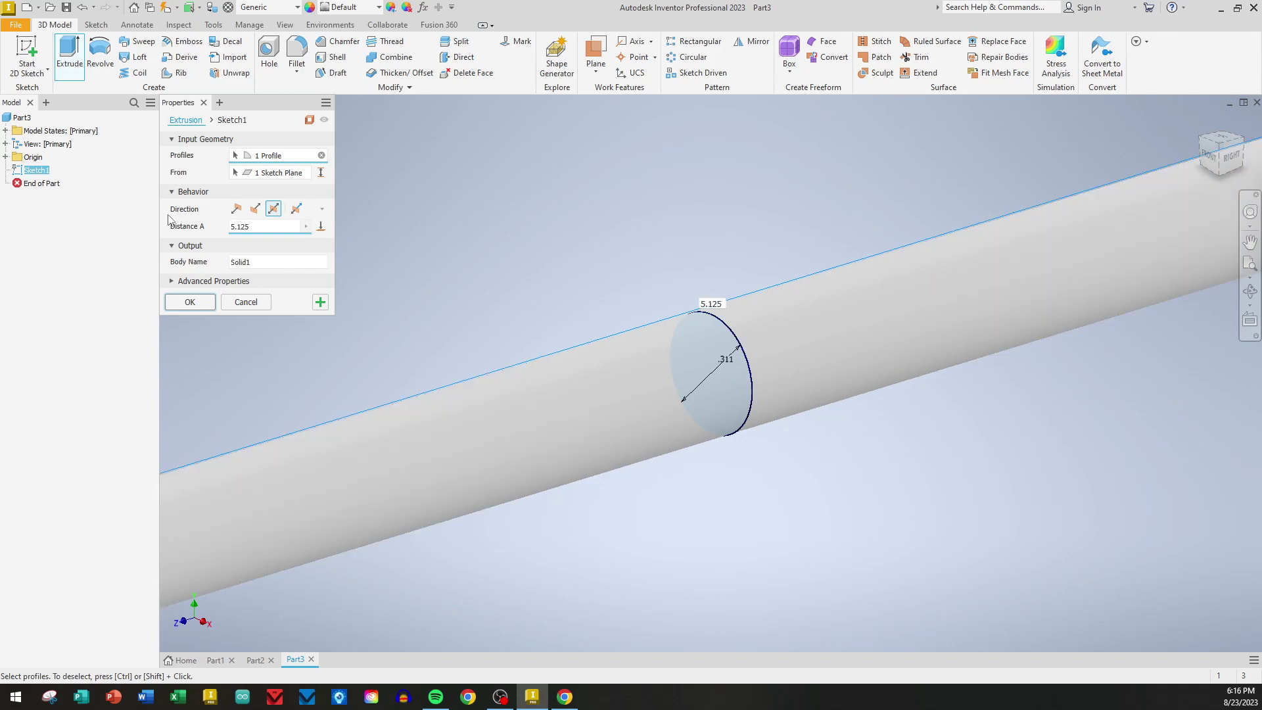
{"action": "key", "text": "Return"}
{"action": "key", "text": "F6"}
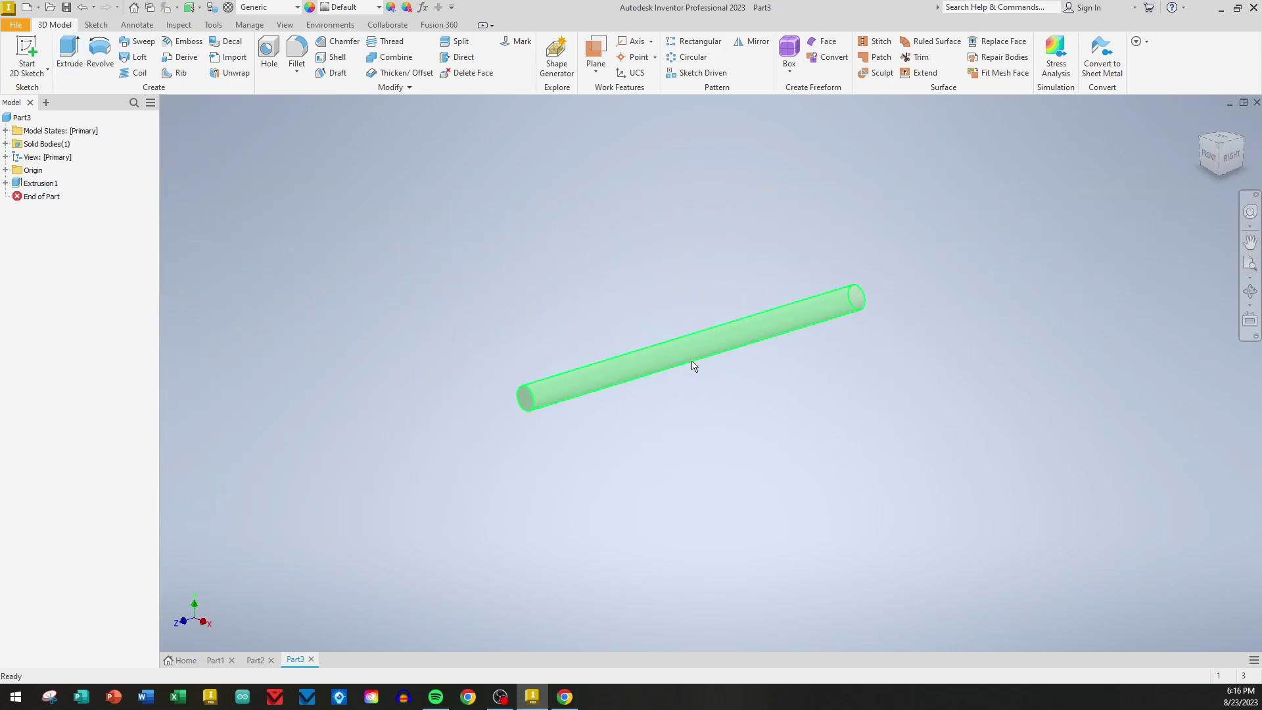
{"action": "scroll", "coordinate": [683, 365], "scroll_direction": "down", "scroll_amount": 3}
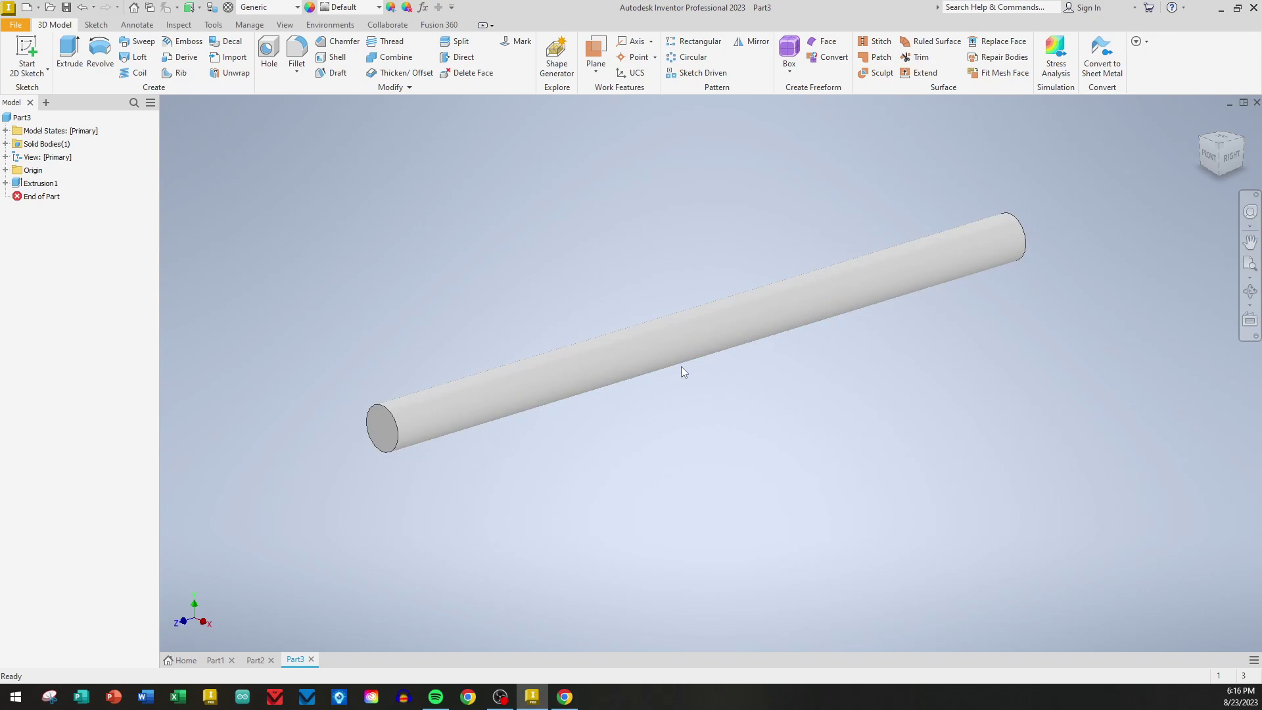
On the XY plane, sketch two .05-diameter circles near the rod's left and right ends.
{"action": "left_click", "coordinate": [27, 48]}
{"action": "left_click", "coordinate": [6, 170]}
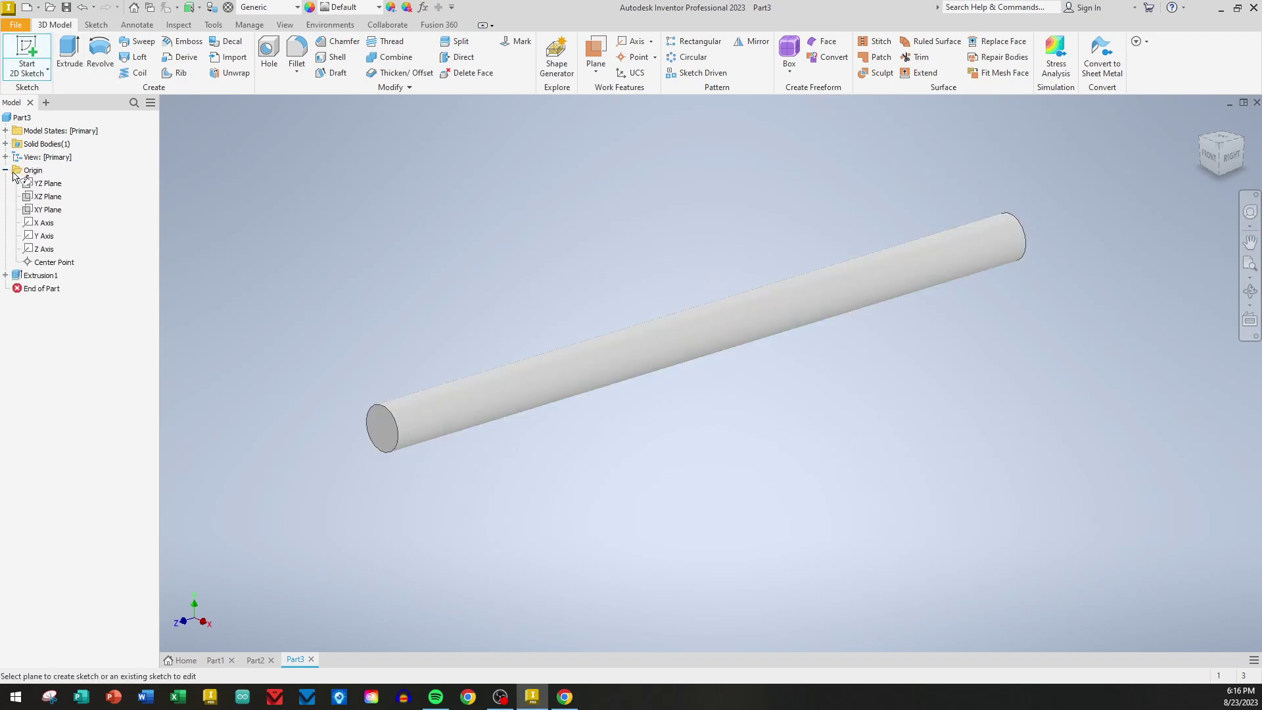
{"action": "left_click", "coordinate": [29, 209]}
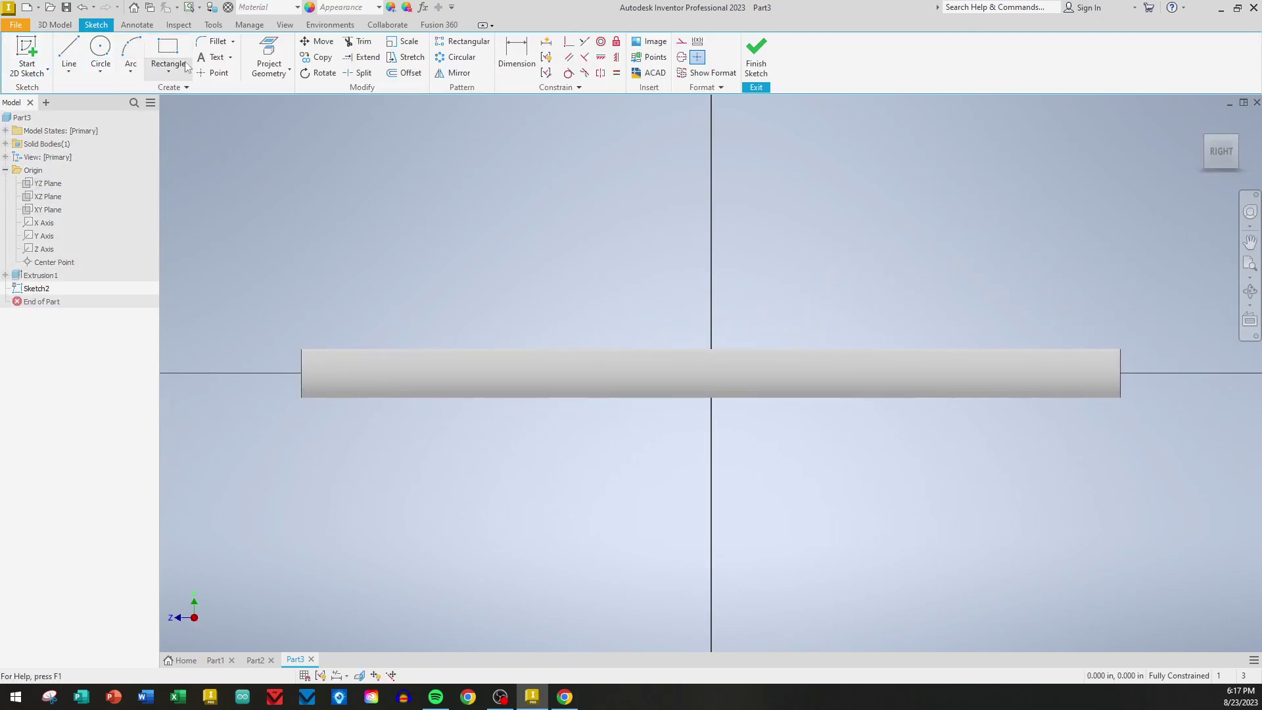
{"action": "left_click", "coordinate": [100, 49]}
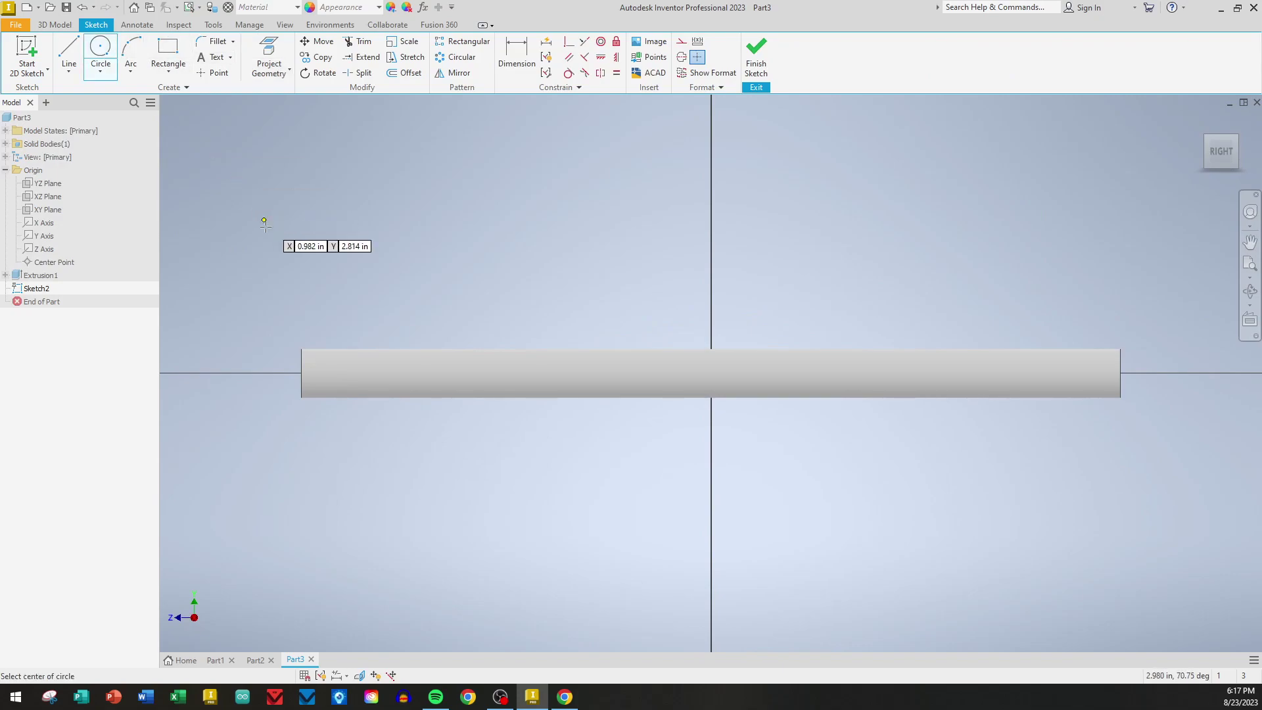
{"action": "left_click", "coordinate": [327, 374]}
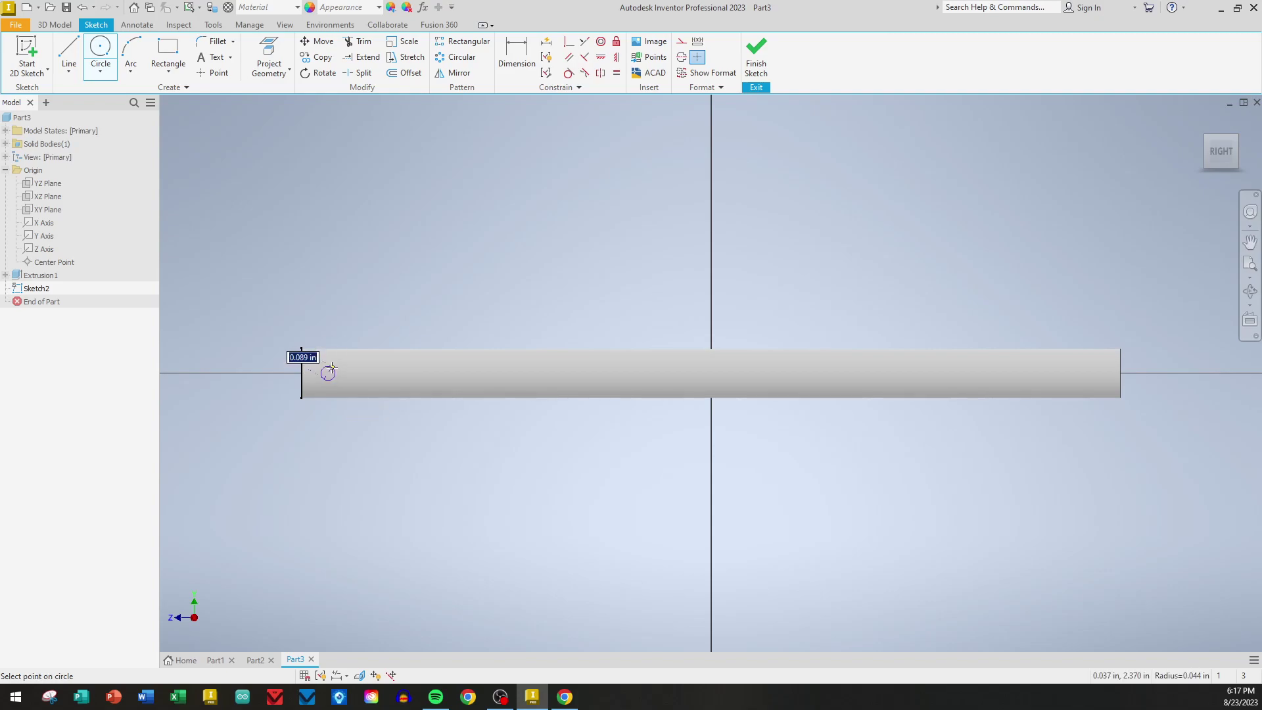
{"action": "type", "text": ".05"}
{"action": "key", "text": "Return"}
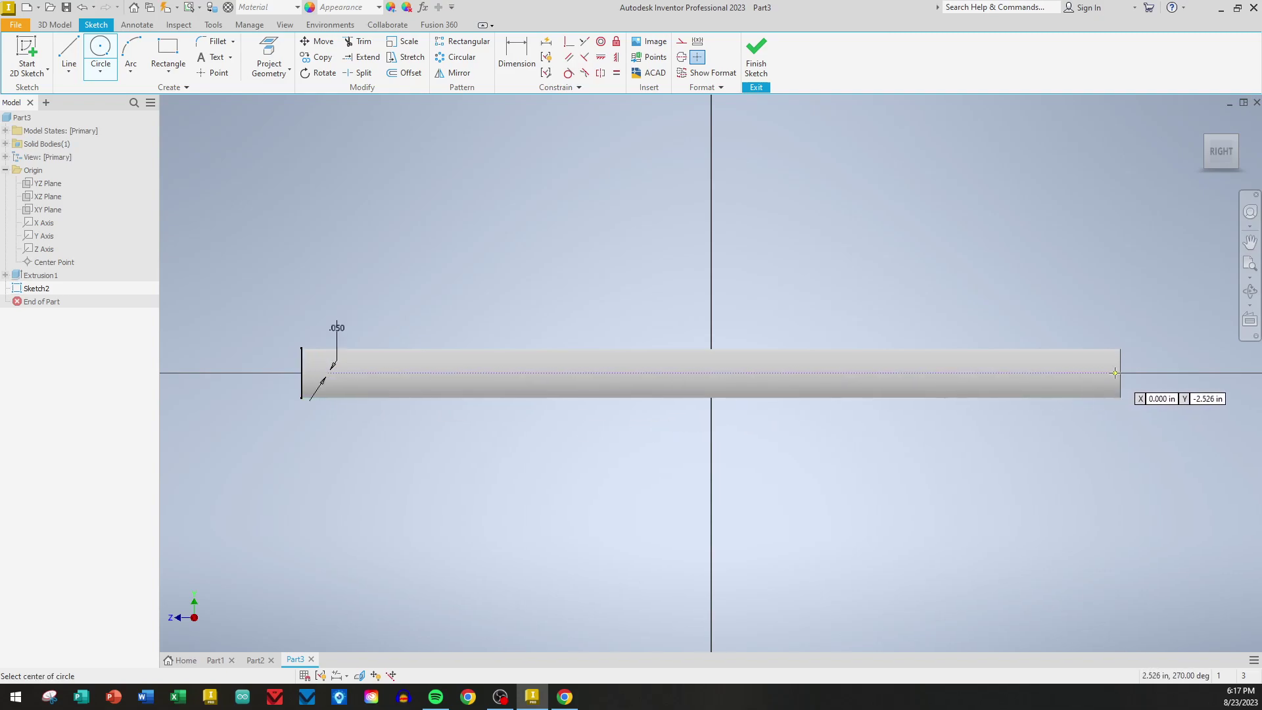
{"action": "left_click", "coordinate": [1091, 372]}
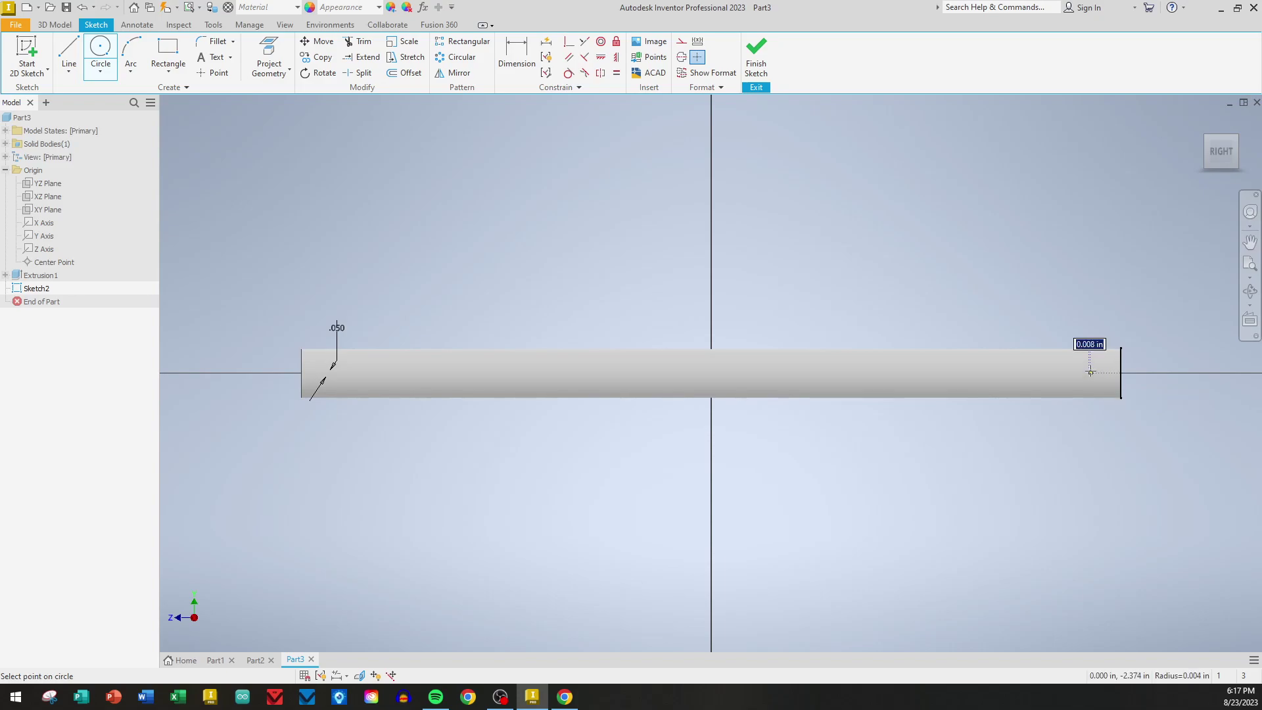
{"action": "type", "text": ".05"}
{"action": "key", "text": "Return"}
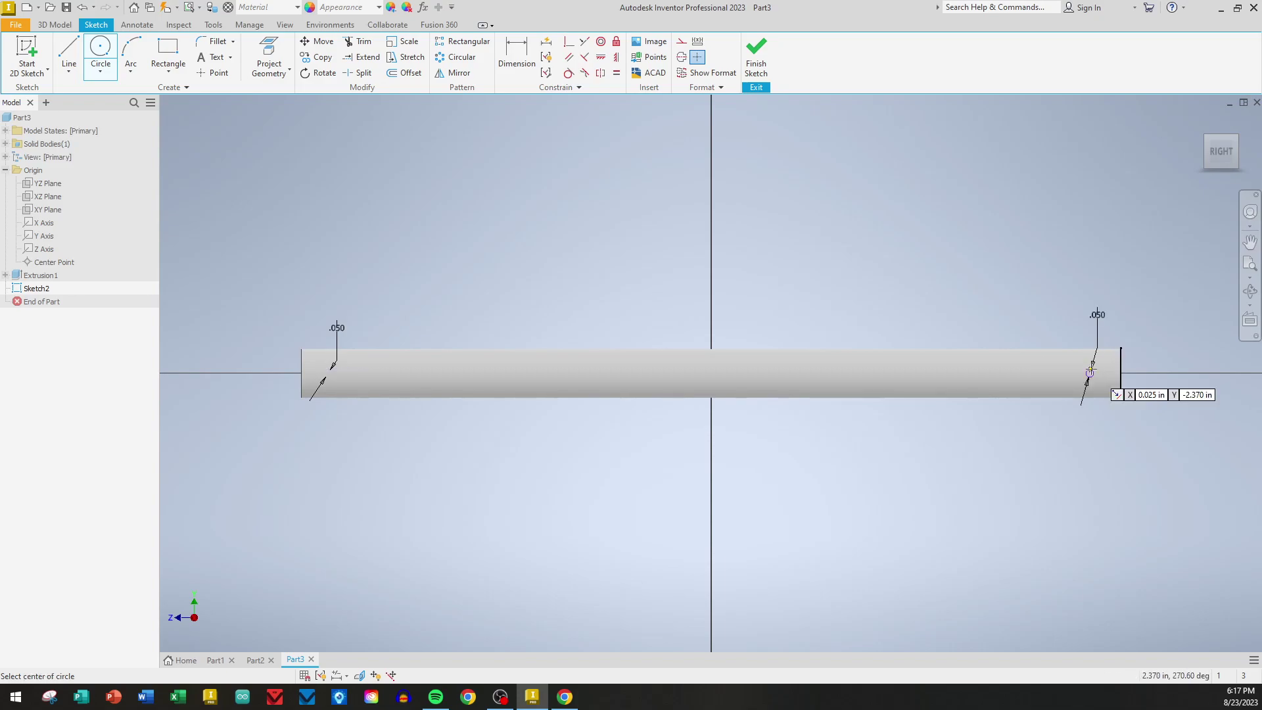
Dimension each circle .1875 from its rod end and finish the sketch.
{"action": "left_click", "coordinate": [516, 56]}
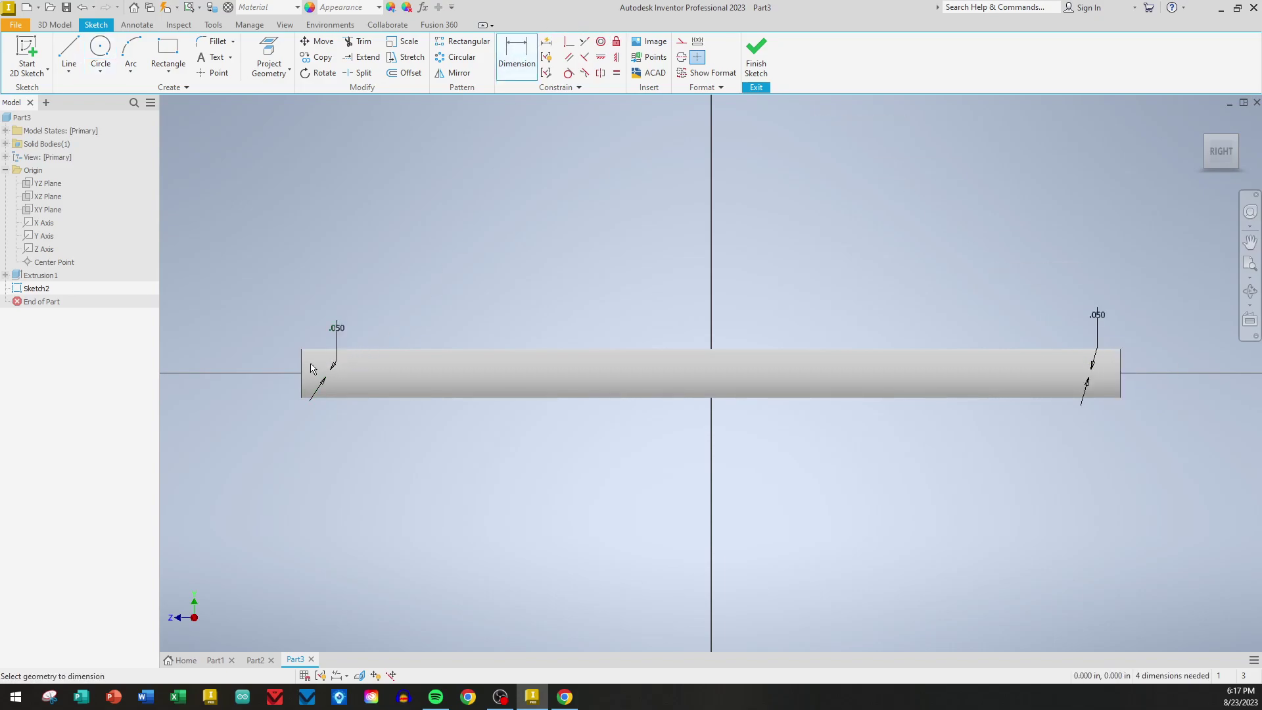
{"action": "left_click", "coordinate": [327, 376]}
{"action": "left_click", "coordinate": [285, 327]}
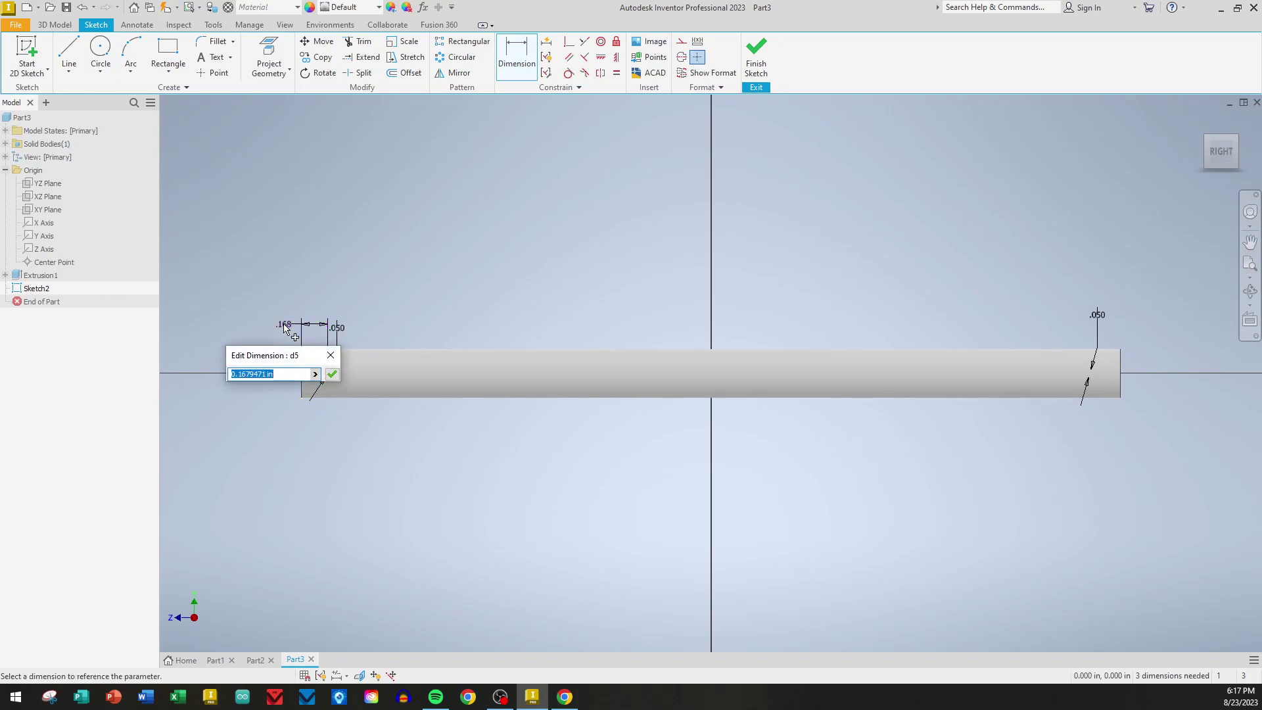
{"action": "type", "text": ".1875"}
{"action": "key", "text": "Return"}
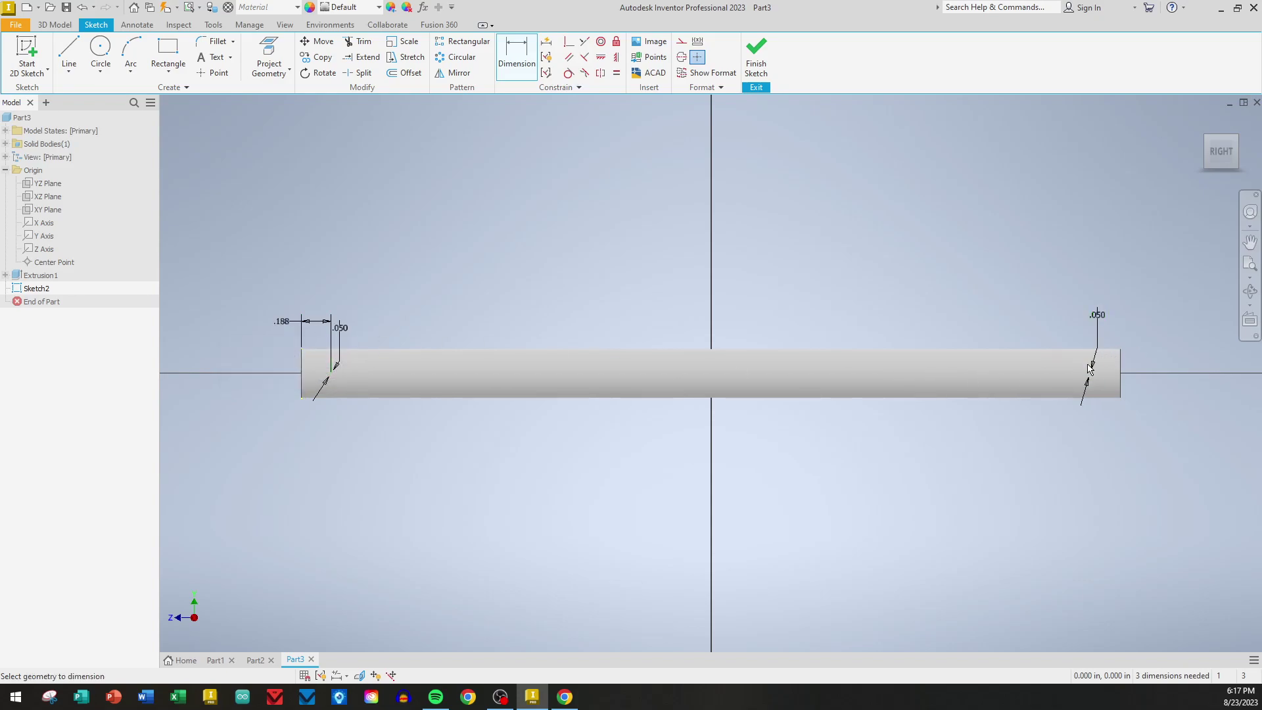
{"action": "left_click", "coordinate": [1089, 374]}
{"action": "left_click", "coordinate": [1121, 370]}
{"action": "left_click", "coordinate": [1121, 283]}
{"action": "type", "text": ".187"}
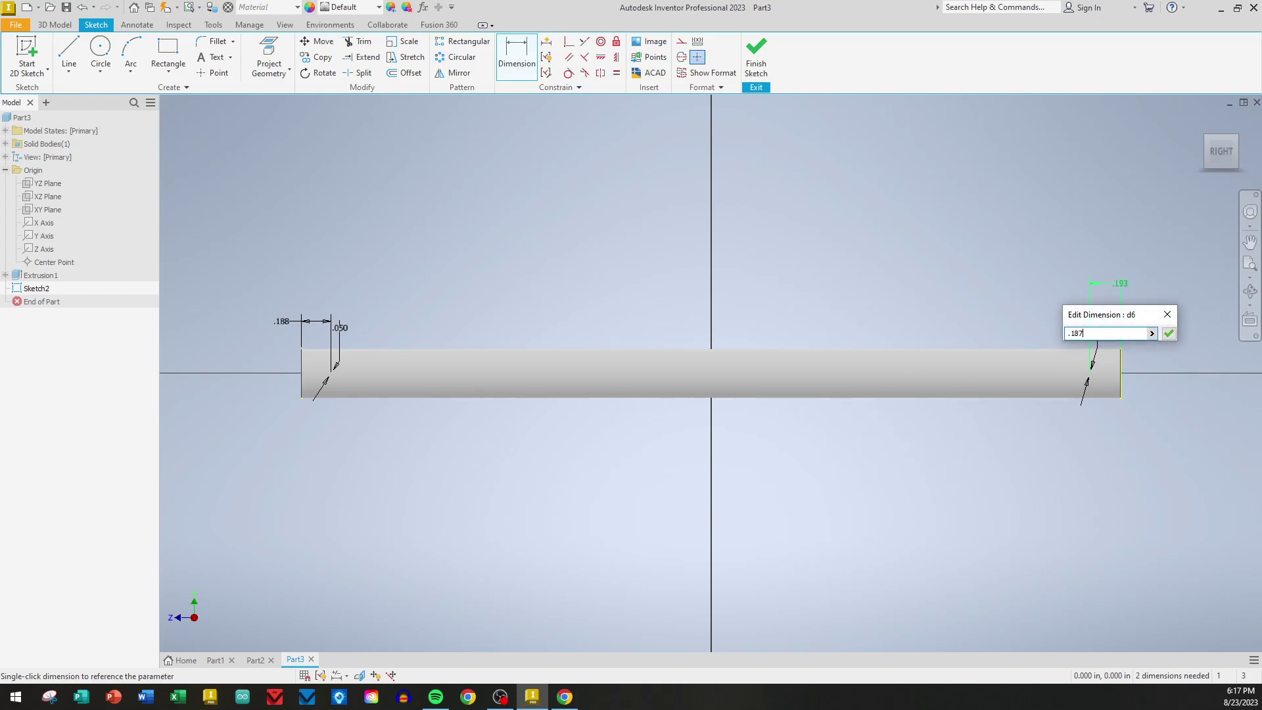
{"action": "type", "text": "5"}
{"action": "key", "text": "Return"}
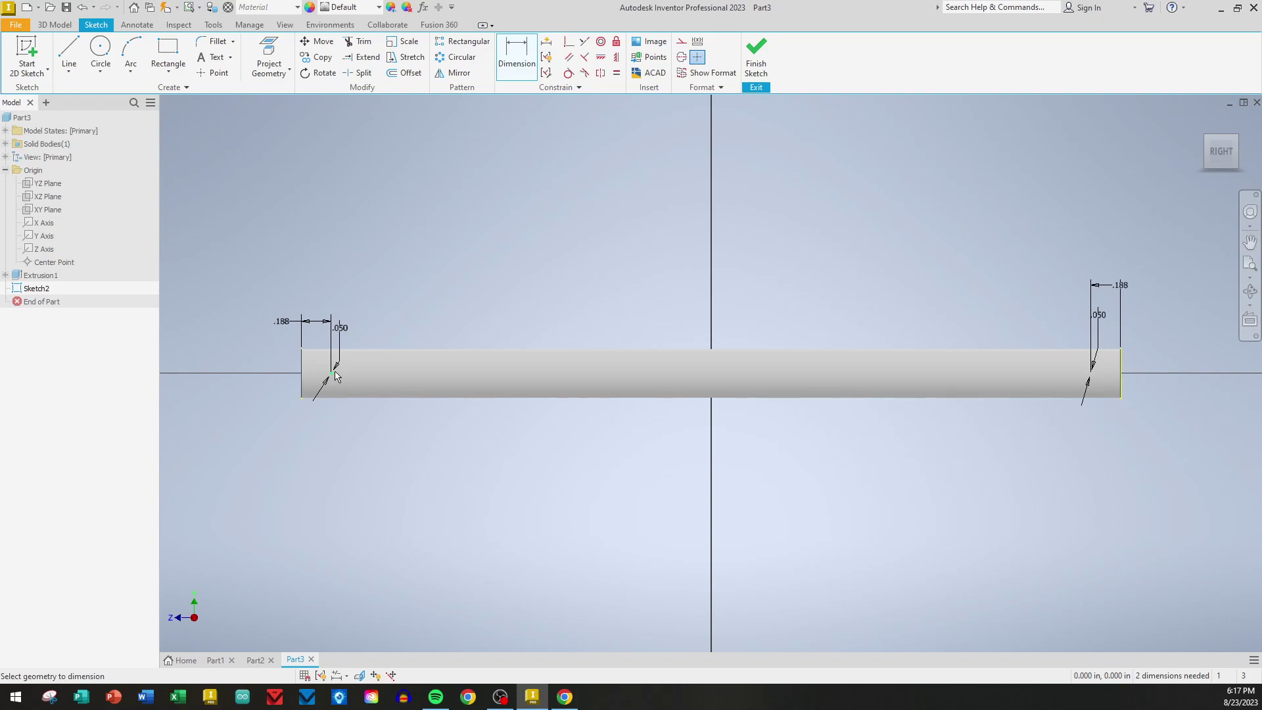
{"action": "left_click", "coordinate": [753, 56]}
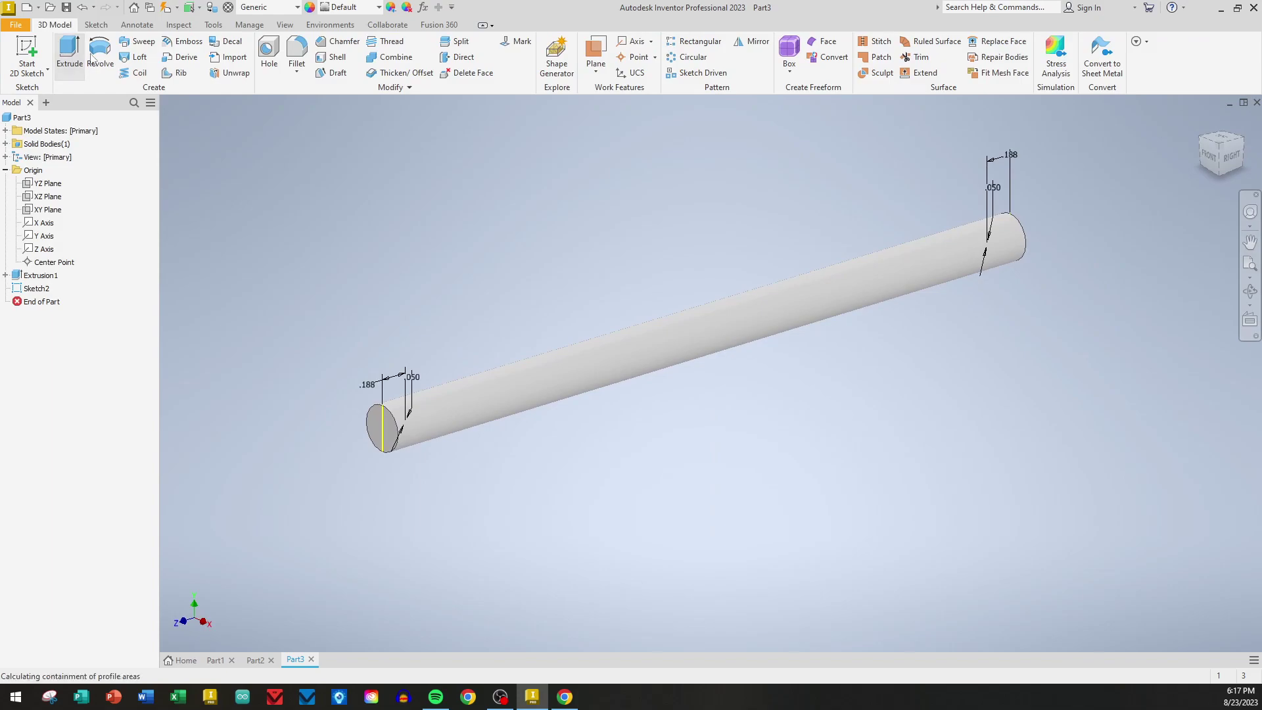
Extrude both small circles as a 0.500 in cut to form the end pin holes.
{"action": "left_click", "coordinate": [86, 55]}
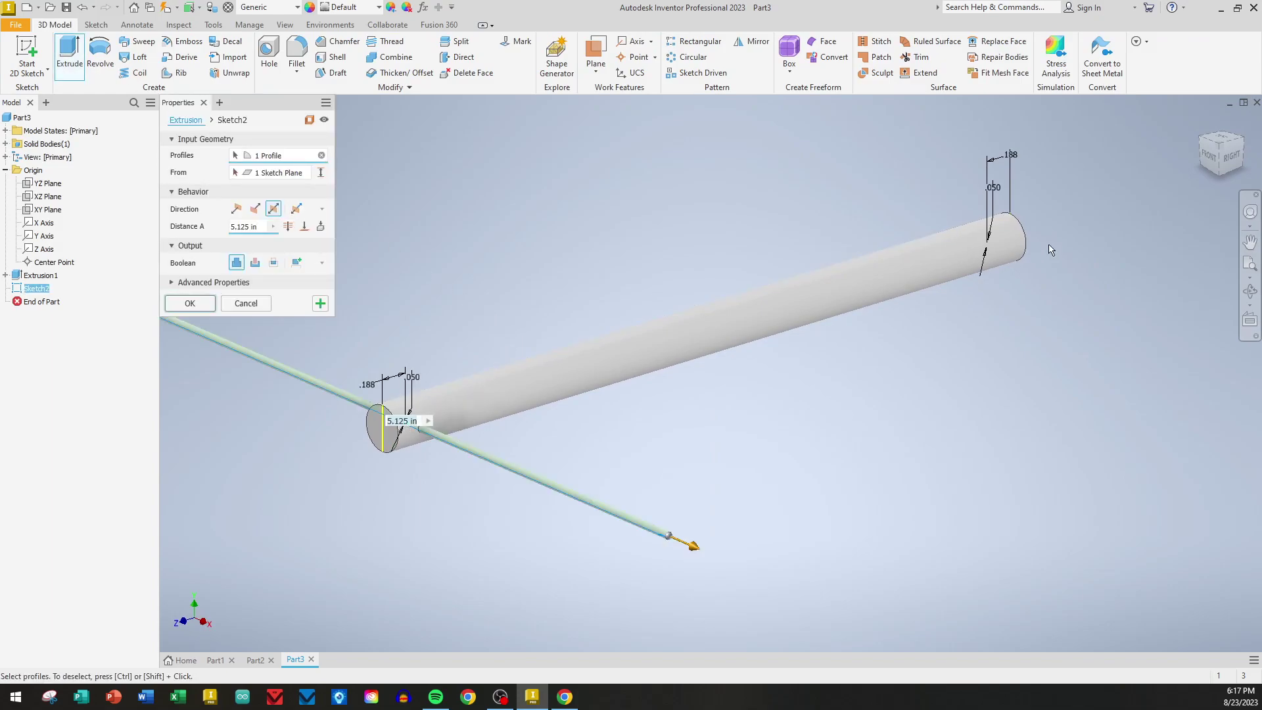
{"action": "left_click", "coordinate": [1001, 250]}
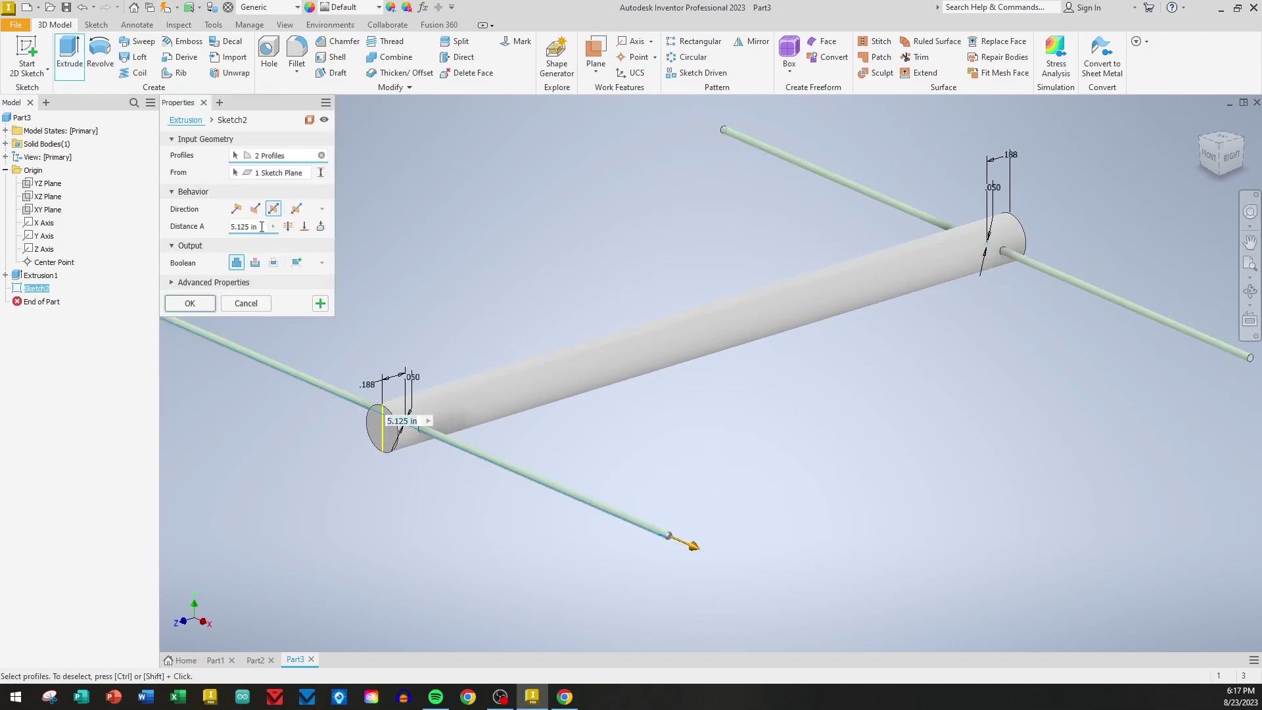
{"action": "left_click", "coordinate": [255, 263]}
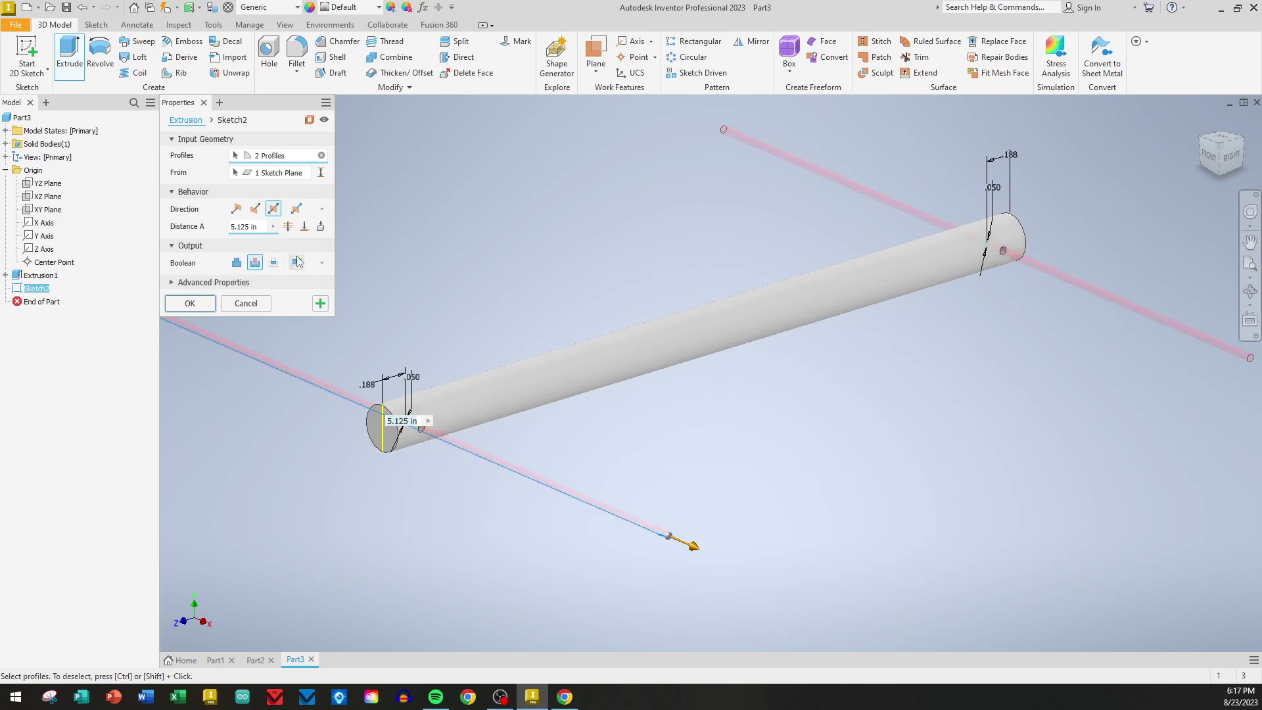
{"action": "left_click_drag", "start_coordinate": [689, 544], "coordinate": [431, 488]}
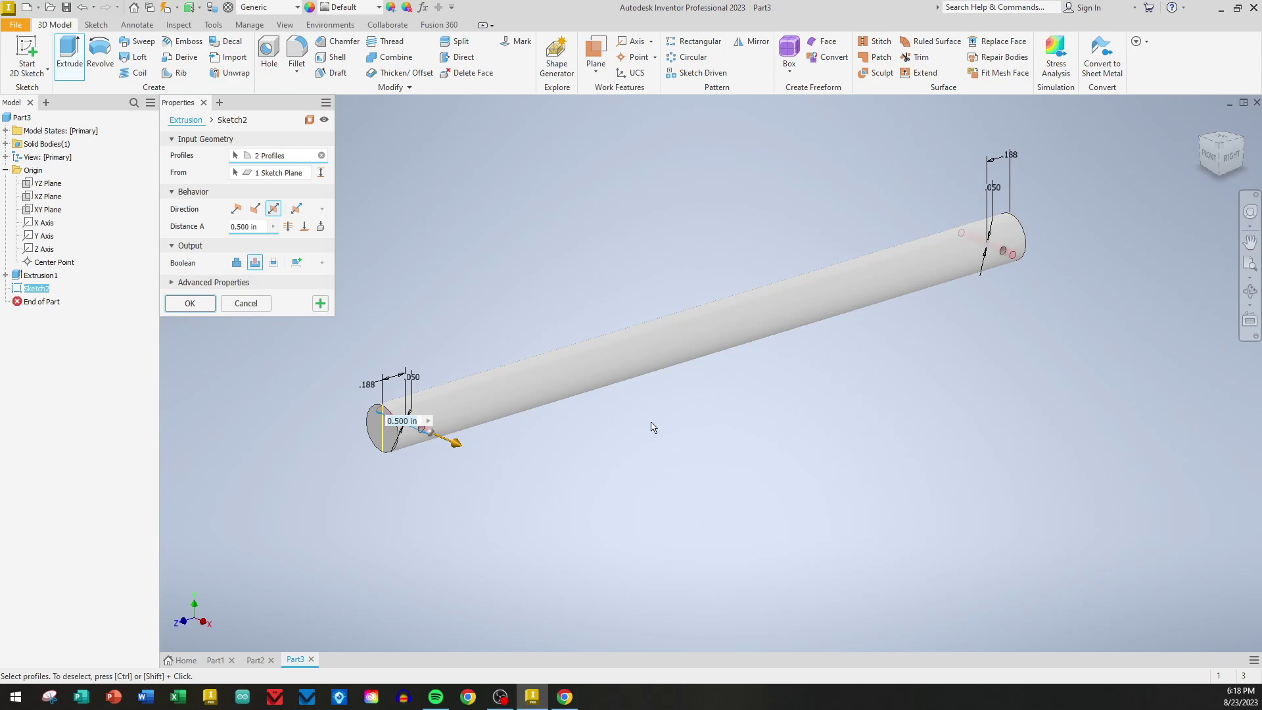
{"action": "left_click", "coordinate": [190, 303]}
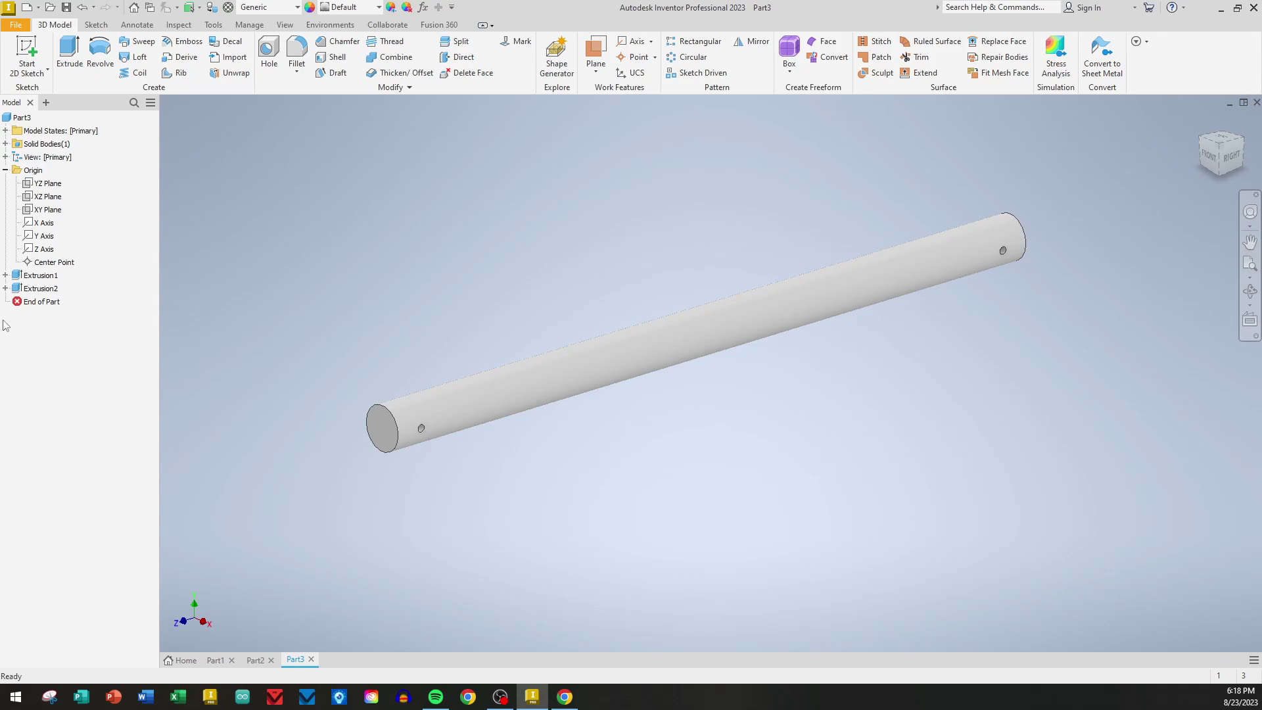
{"action": "left_click", "coordinate": [6, 288]}
Edit Sketch2, changing both circle diameters from .050 to .100.
{"action": "right_click", "coordinate": [40, 301]}
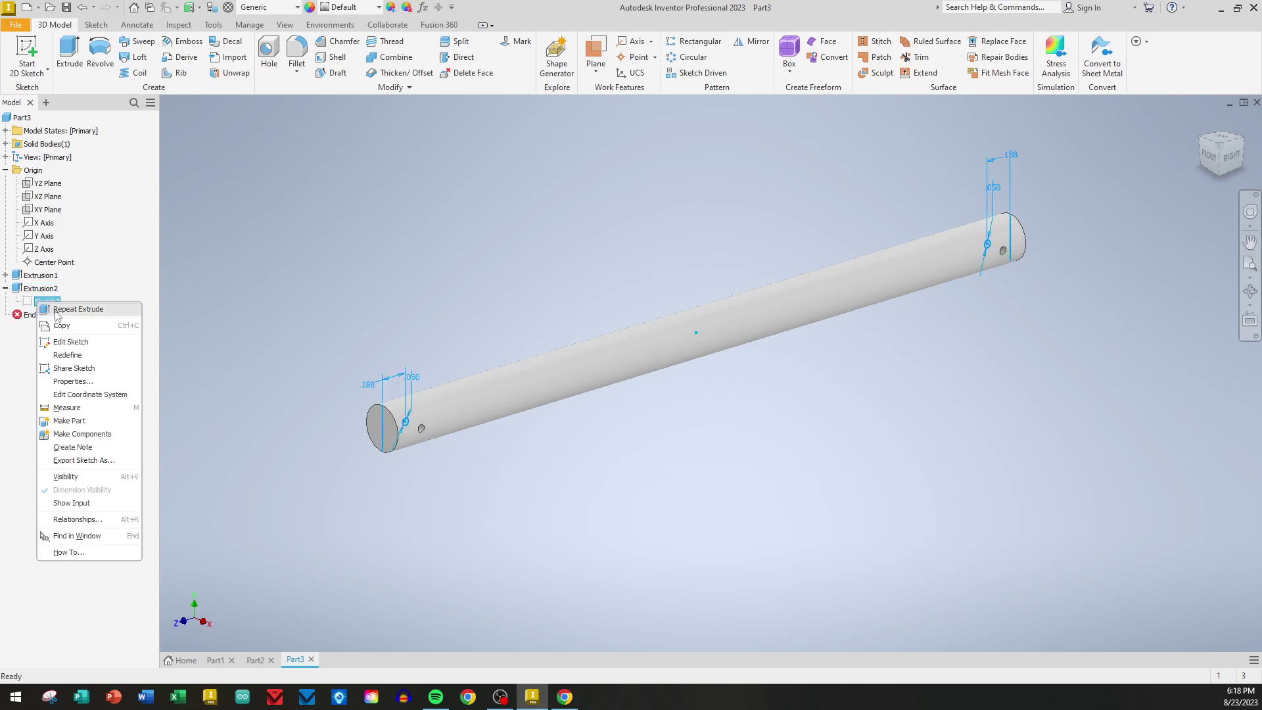
{"action": "left_click", "coordinate": [71, 341]}
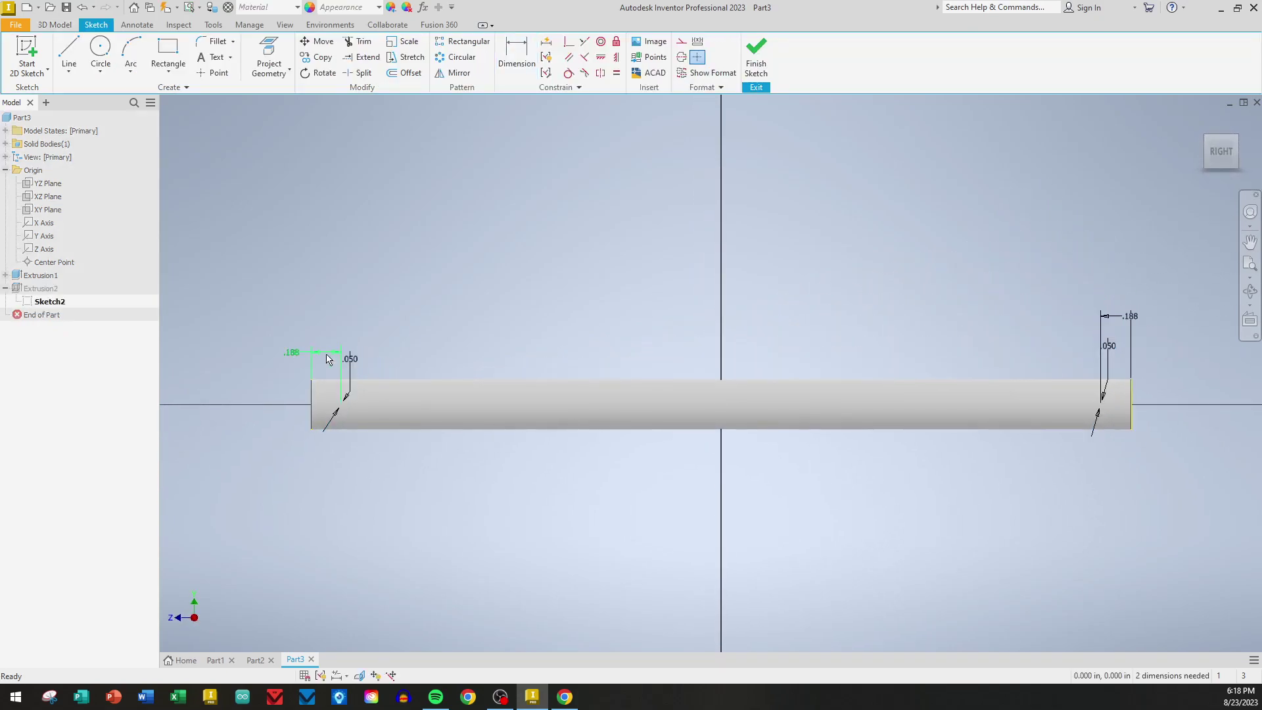
{"action": "double_click", "coordinate": [350, 360]}
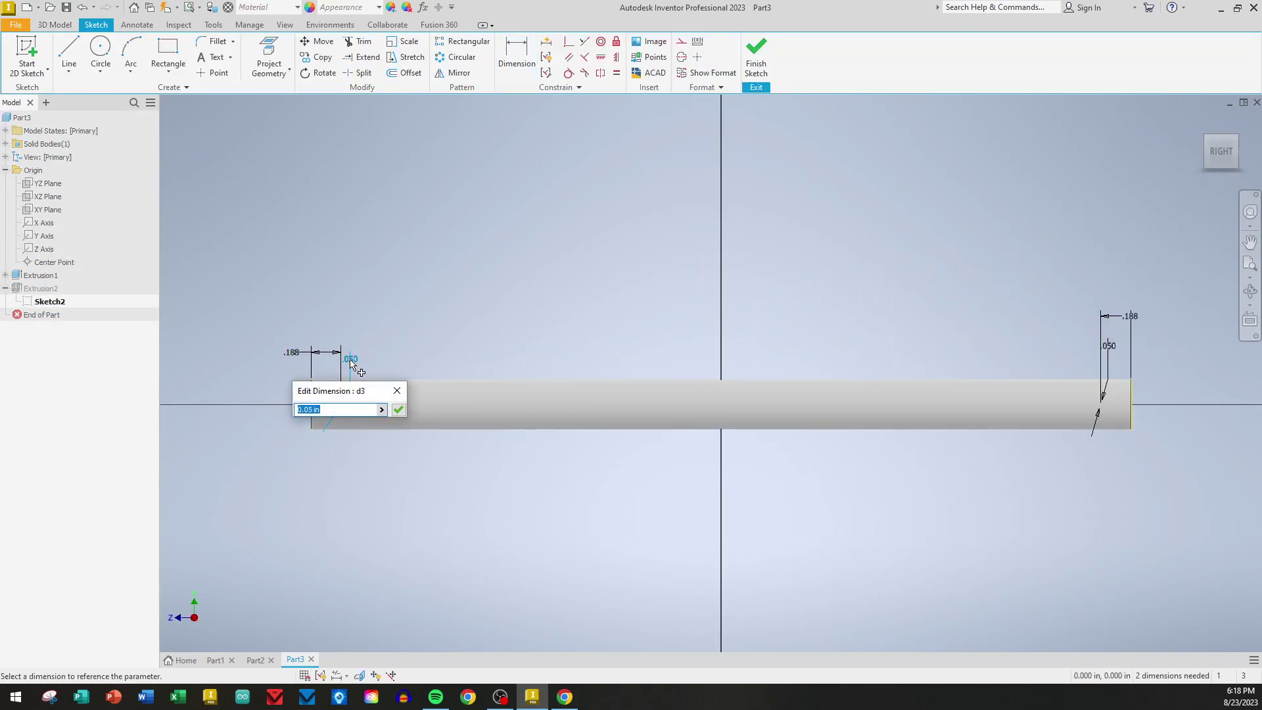
{"action": "type", "text": ".1"}
{"action": "left_click", "coordinate": [398, 410]}
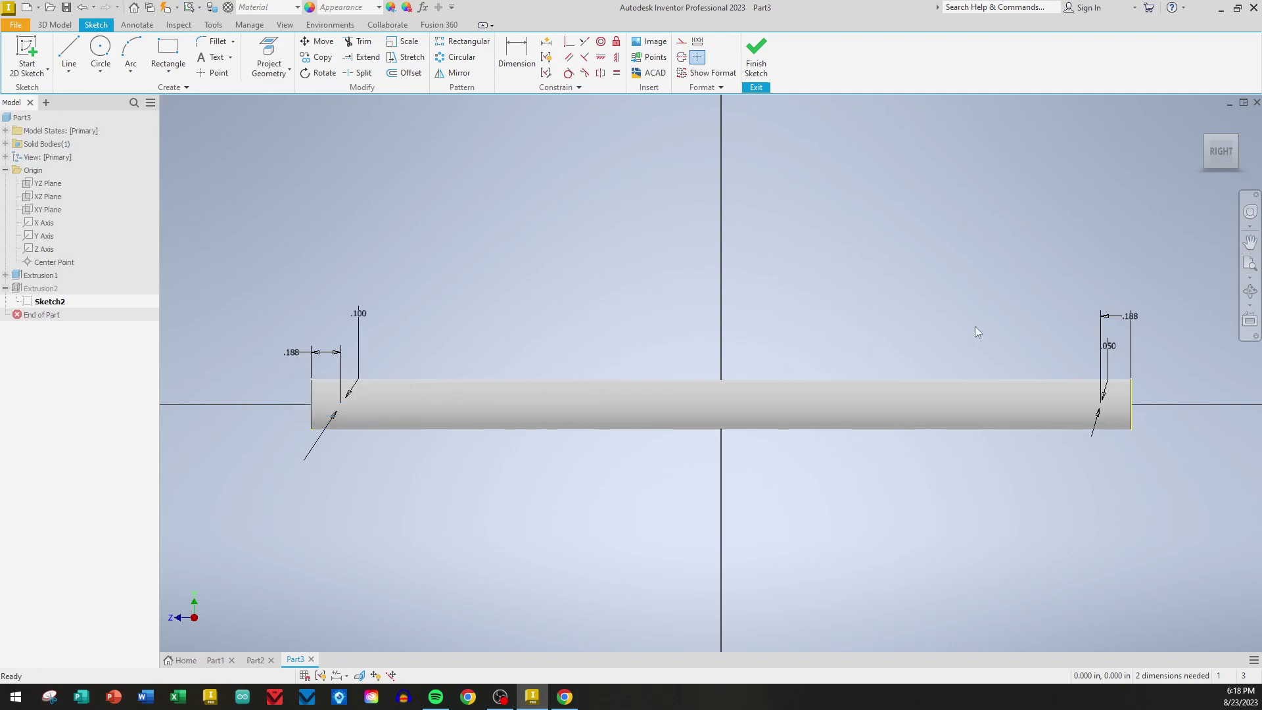
{"action": "left_click", "coordinate": [1112, 344]}
{"action": "double_click", "coordinate": [1110, 352]}
{"action": "type", "text": ".1"}
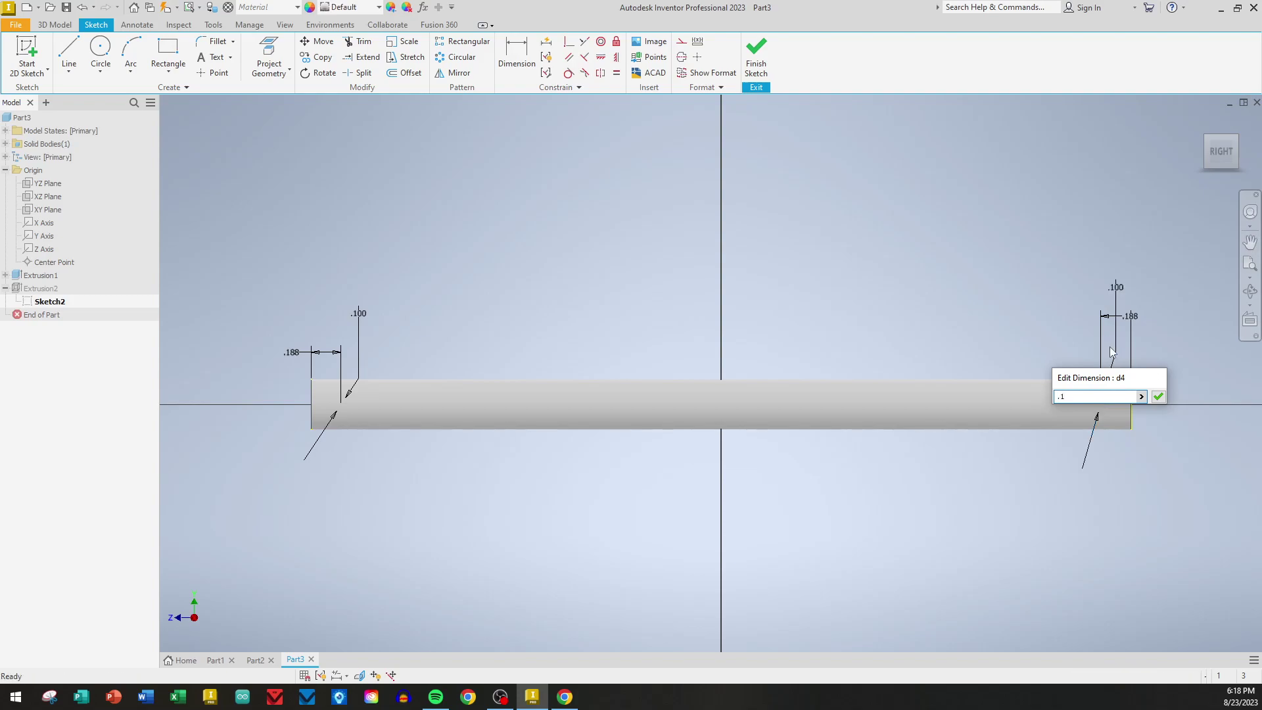
{"action": "key", "text": "Return"}
{"action": "left_click", "coordinate": [756, 58]}
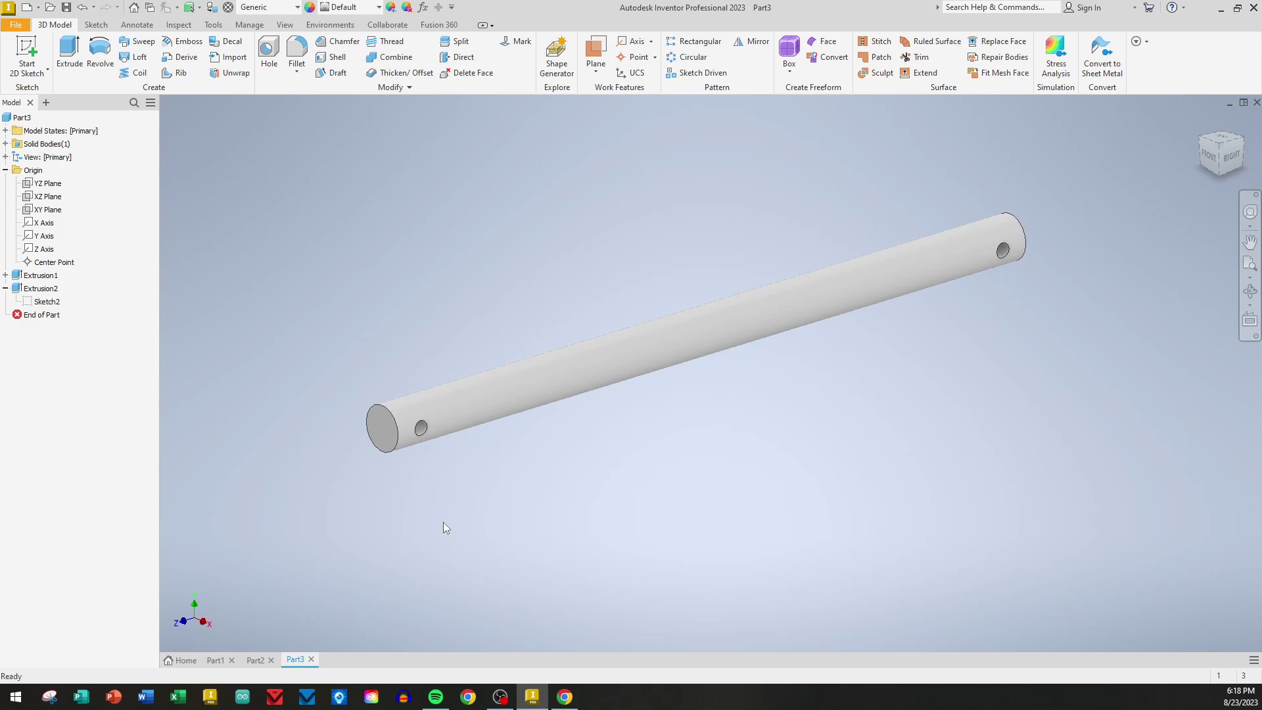
Chamfer the rod's left and right end edges by .03125 in.
{"action": "left_click", "coordinate": [297, 71]}
{"action": "left_click", "coordinate": [338, 41]}
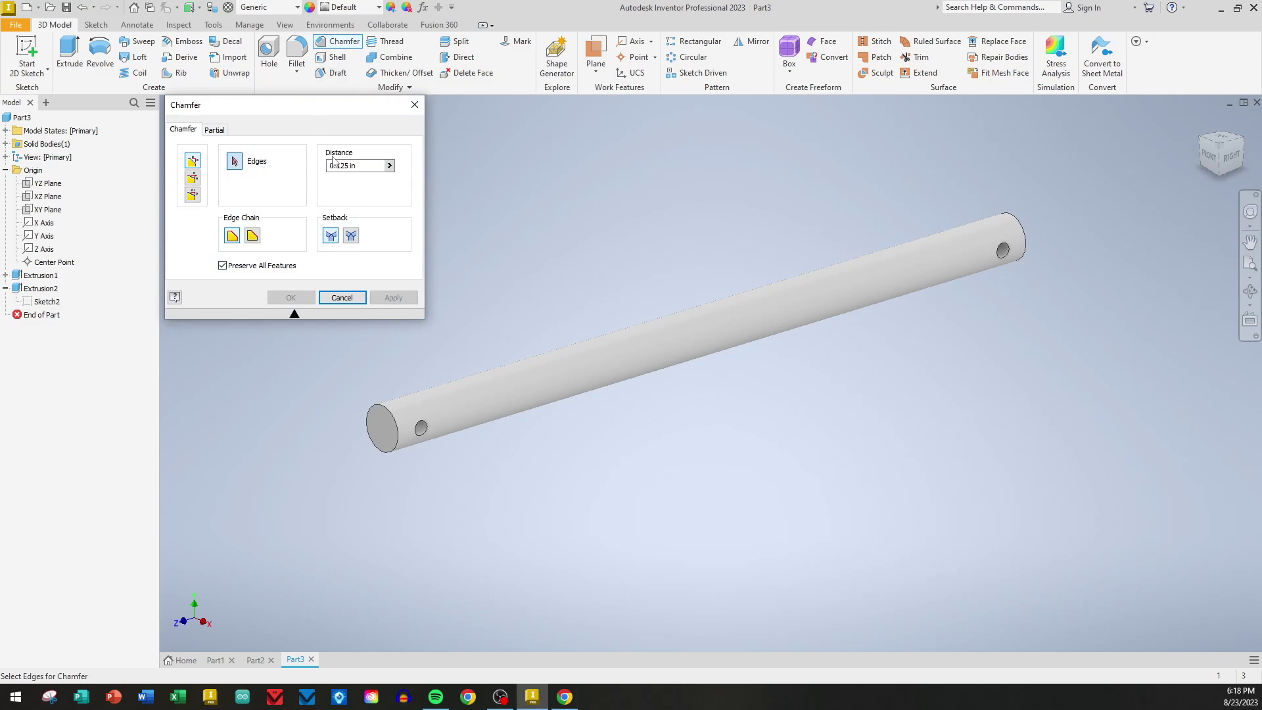
{"action": "left_click", "coordinate": [367, 165]}
{"action": "type", "text": ".03125"}
{"action": "left_click", "coordinate": [386, 409]}
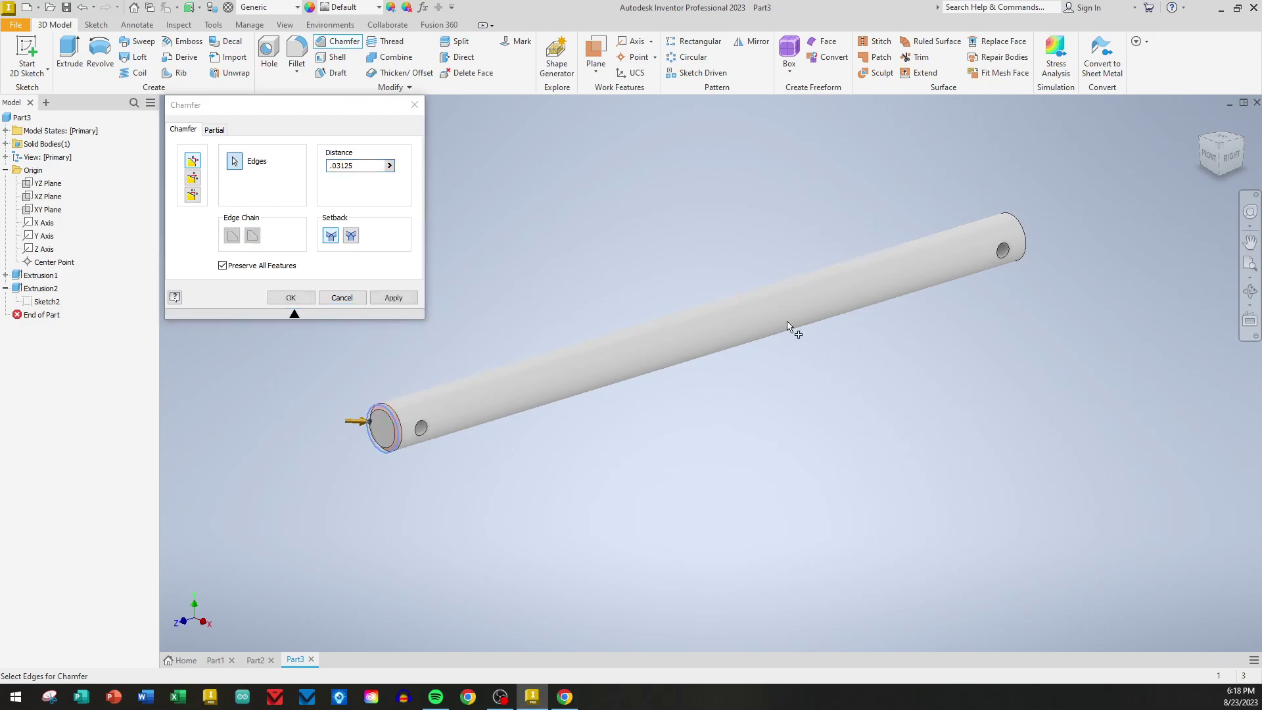
{"action": "left_click", "coordinate": [1031, 229]}
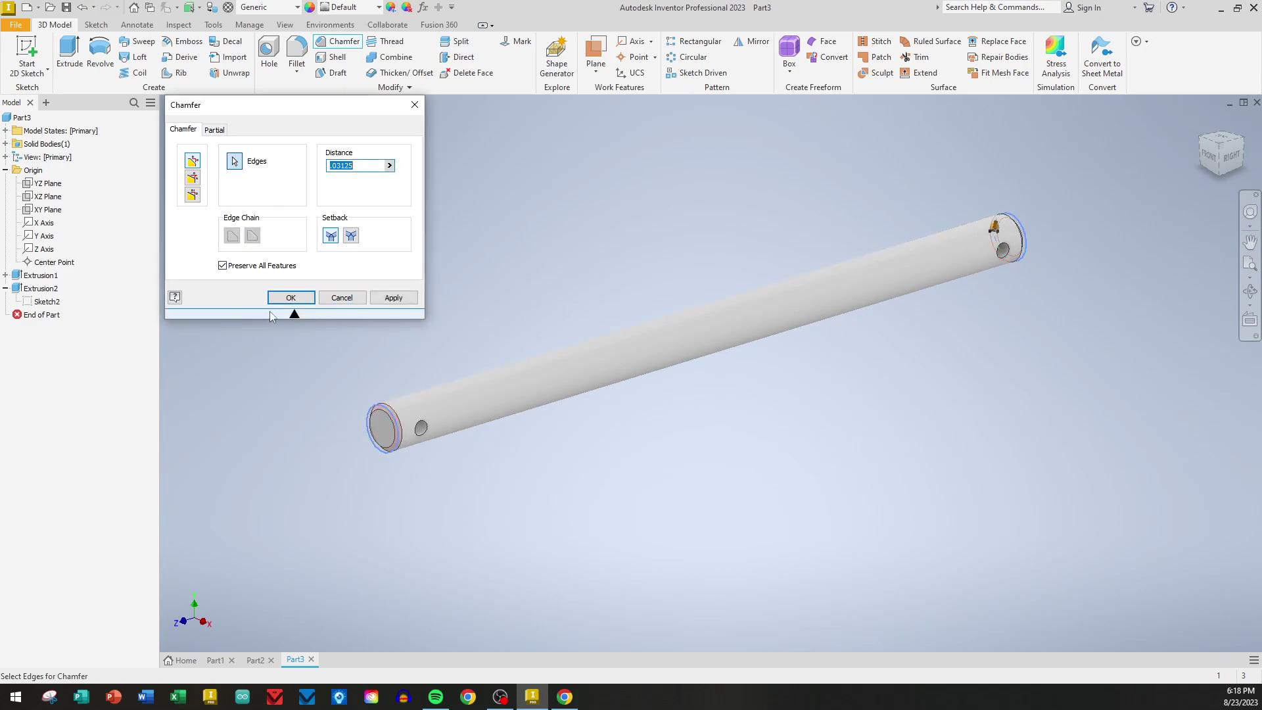
{"action": "left_click", "coordinate": [393, 297]}
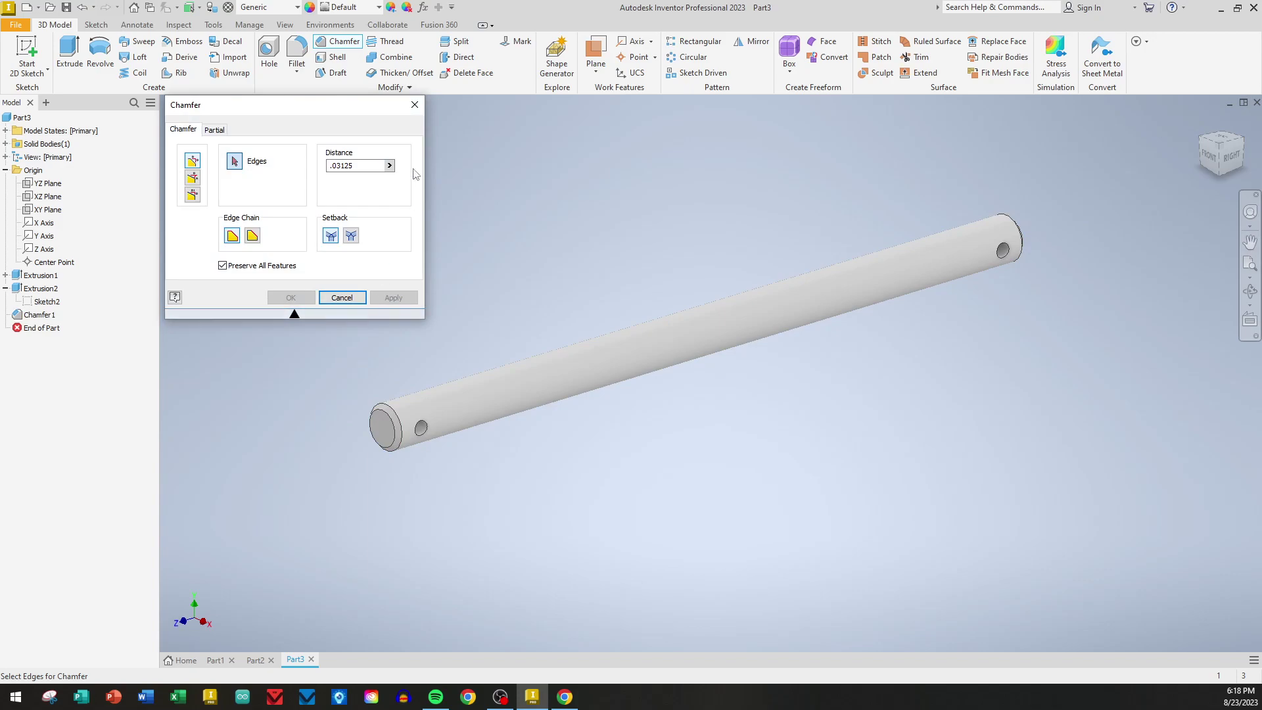
{"action": "left_click", "coordinate": [414, 104]}
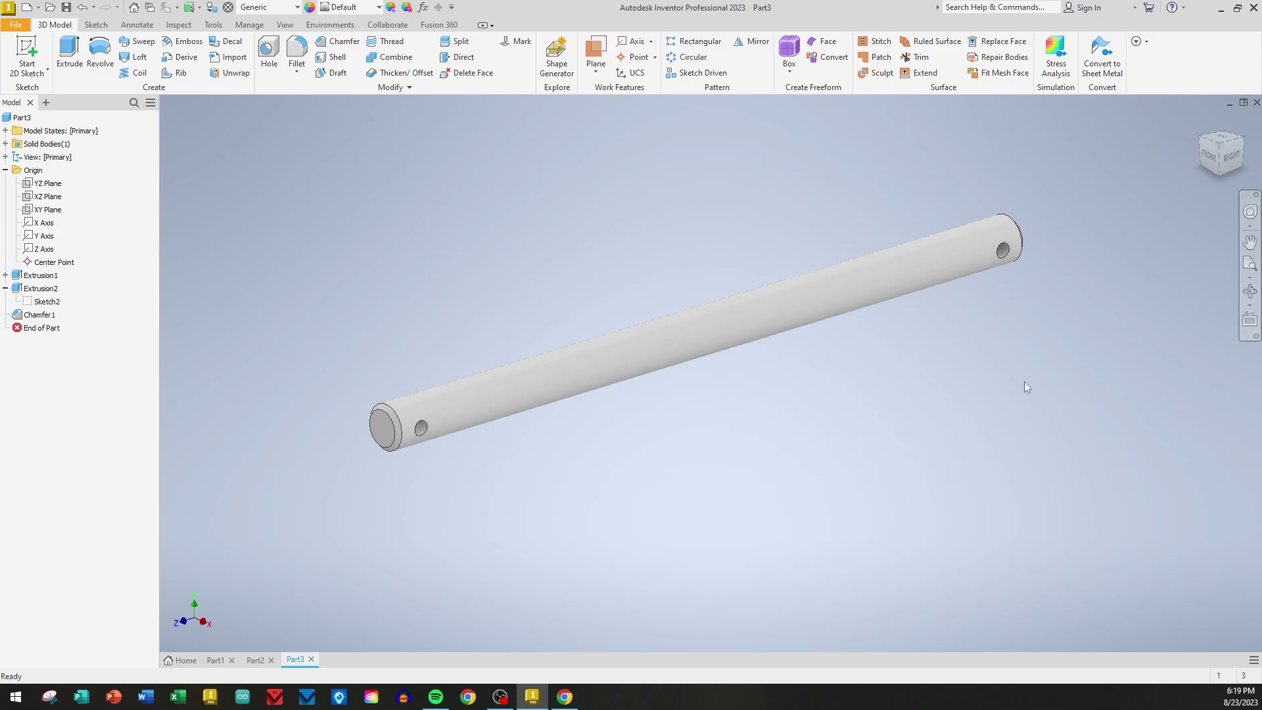
Create Part4 from the Standard.ipt template and start a sketch on its XY plane.
{"action": "left_click", "coordinate": [186, 659]}
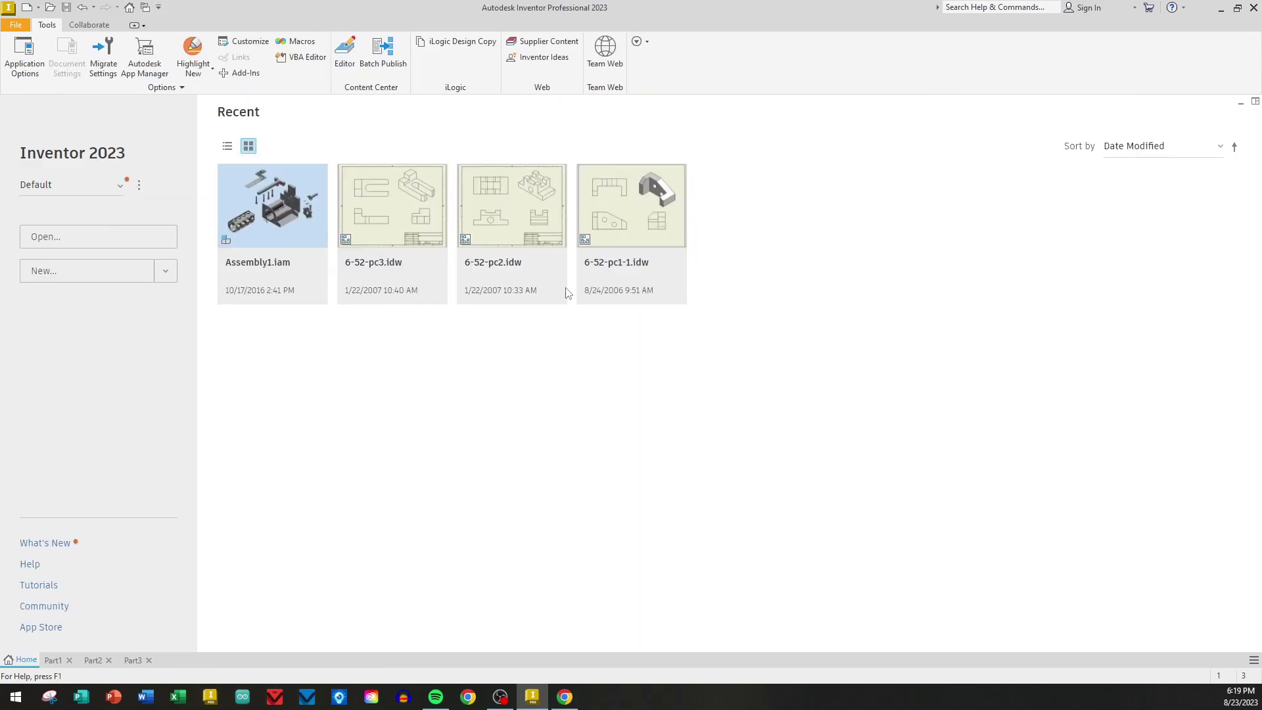
{"action": "left_click", "coordinate": [92, 274]}
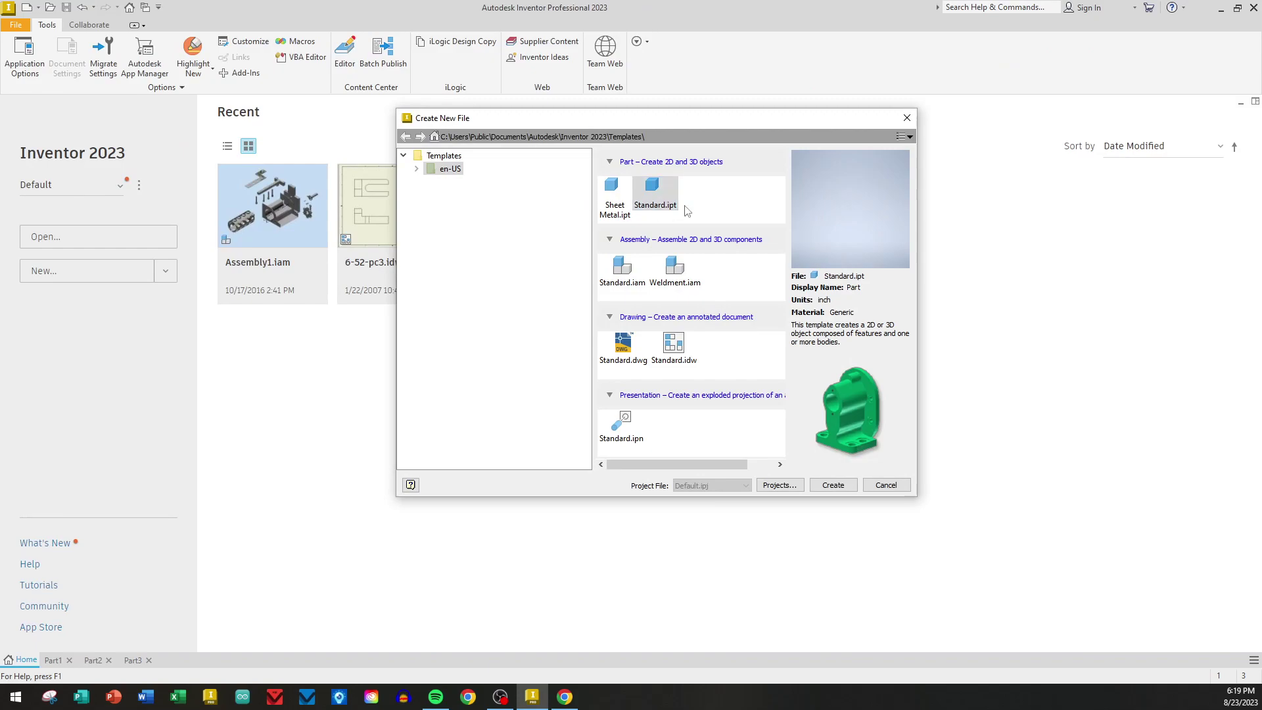
{"action": "left_click", "coordinate": [827, 478]}
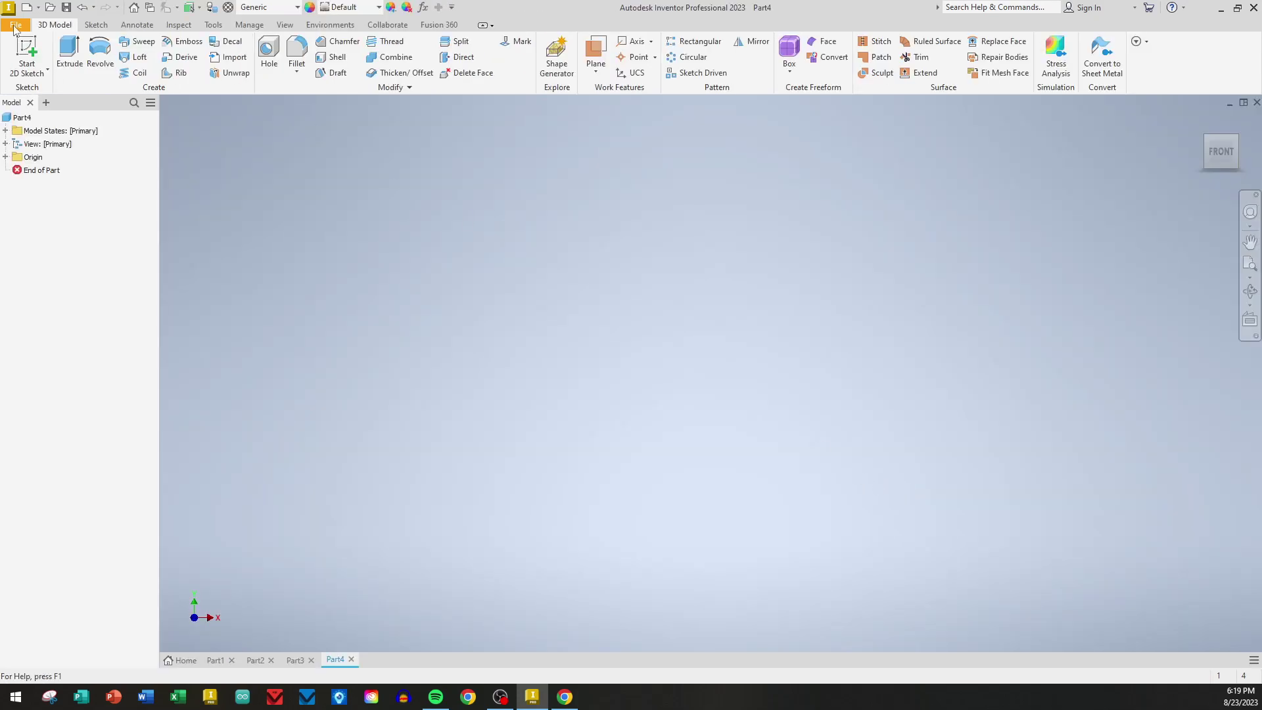
{"action": "left_click", "coordinate": [27, 55]}
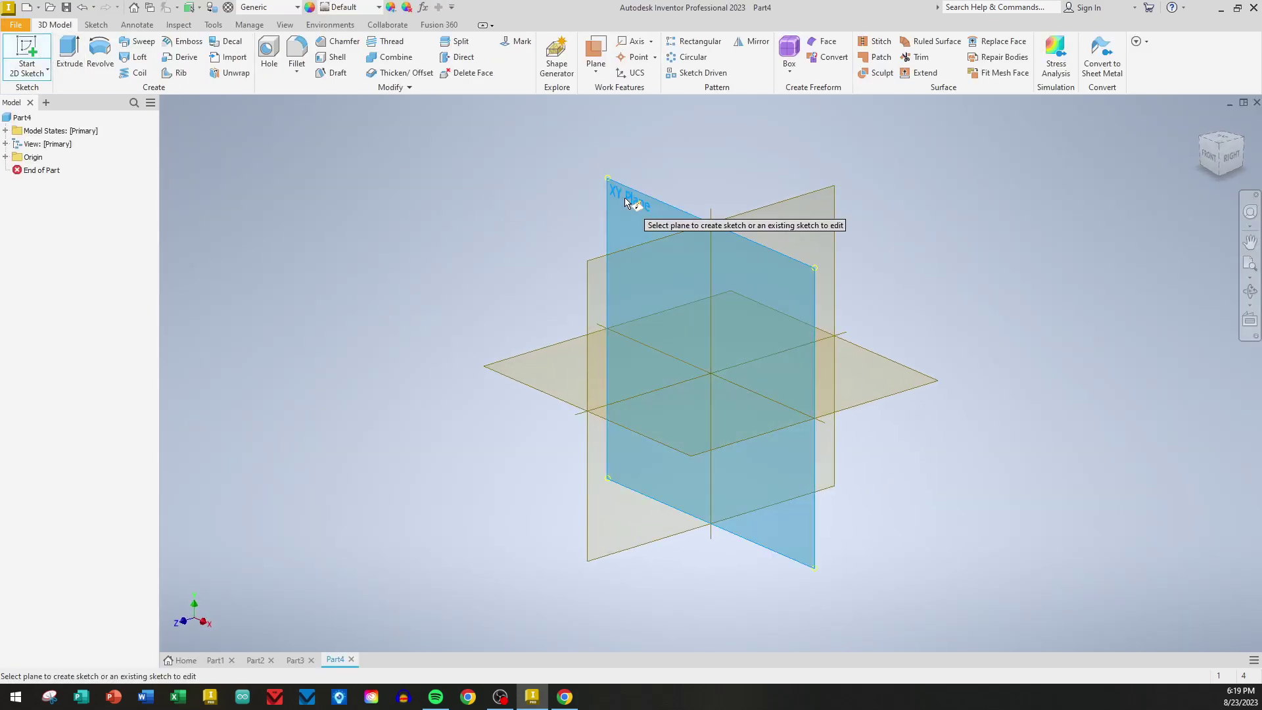
{"action": "left_click", "coordinate": [633, 200]}
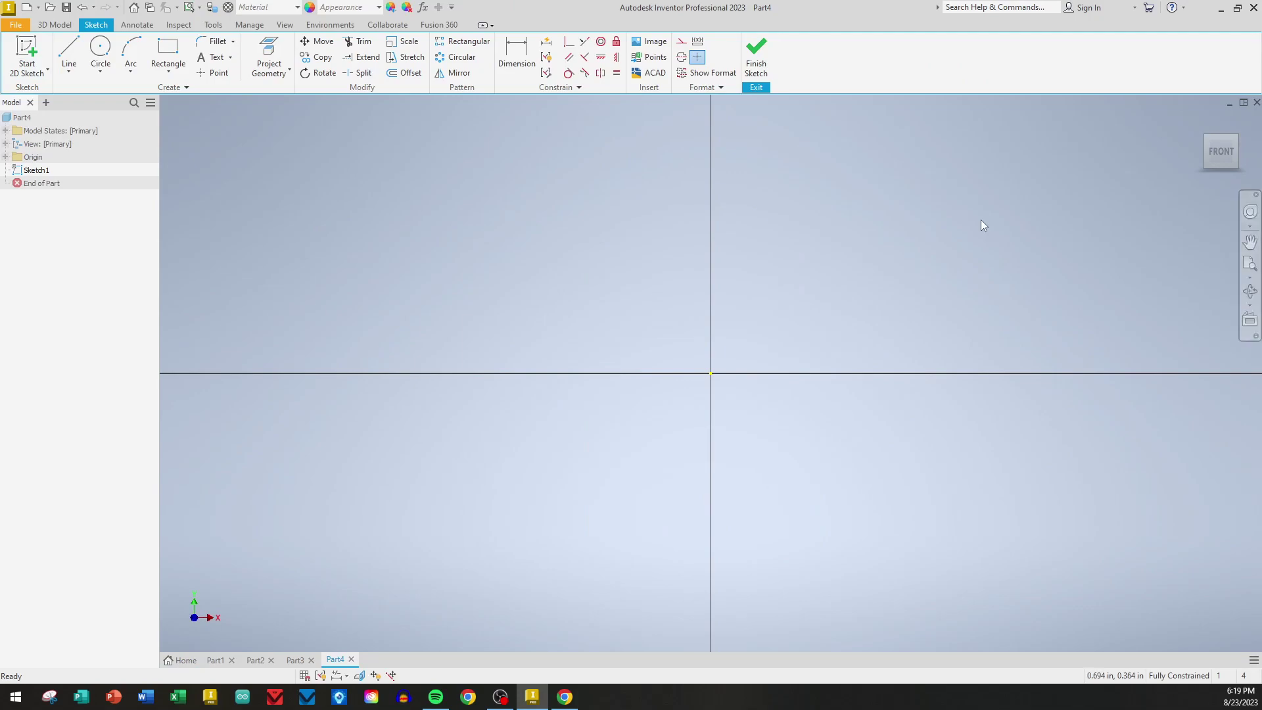
{"action": "left_click", "coordinate": [101, 50]}
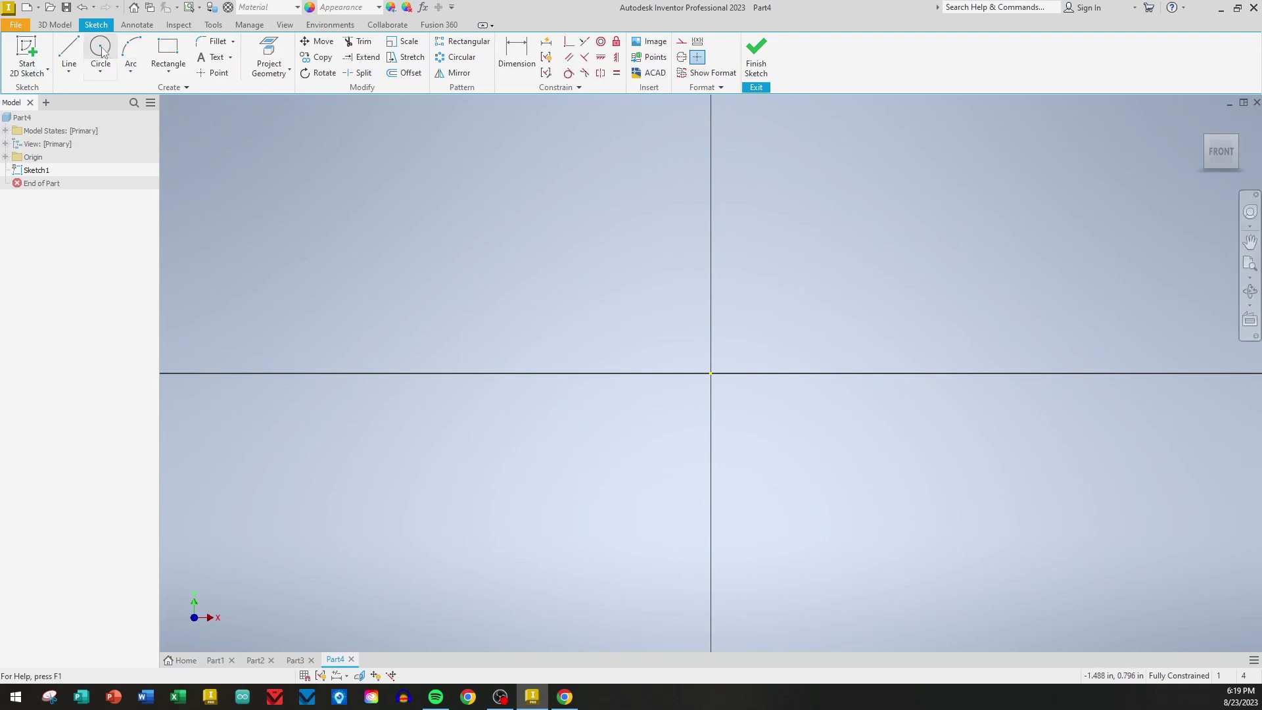
Draw two circles centred on the origin, .718 and .400 in diameter.
{"action": "left_click", "coordinate": [710, 374]}
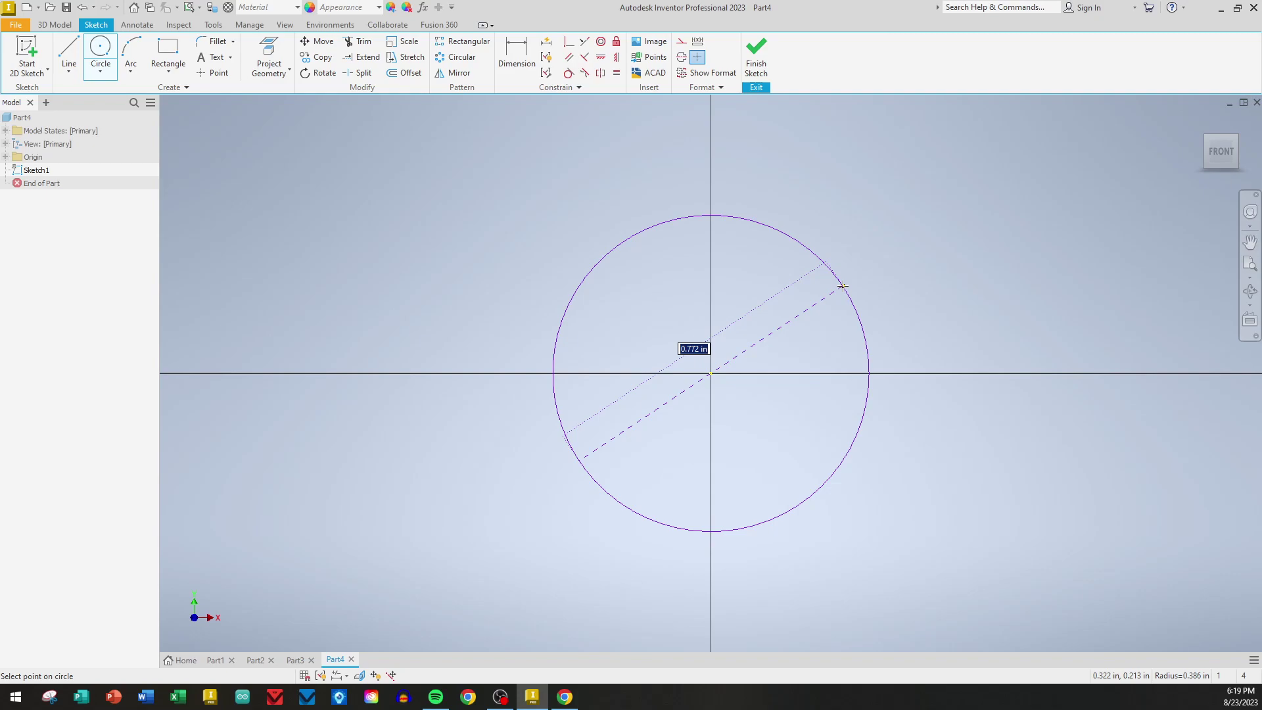
{"action": "type", "text": ".359*2"}
{"action": "key", "text": "Return"}
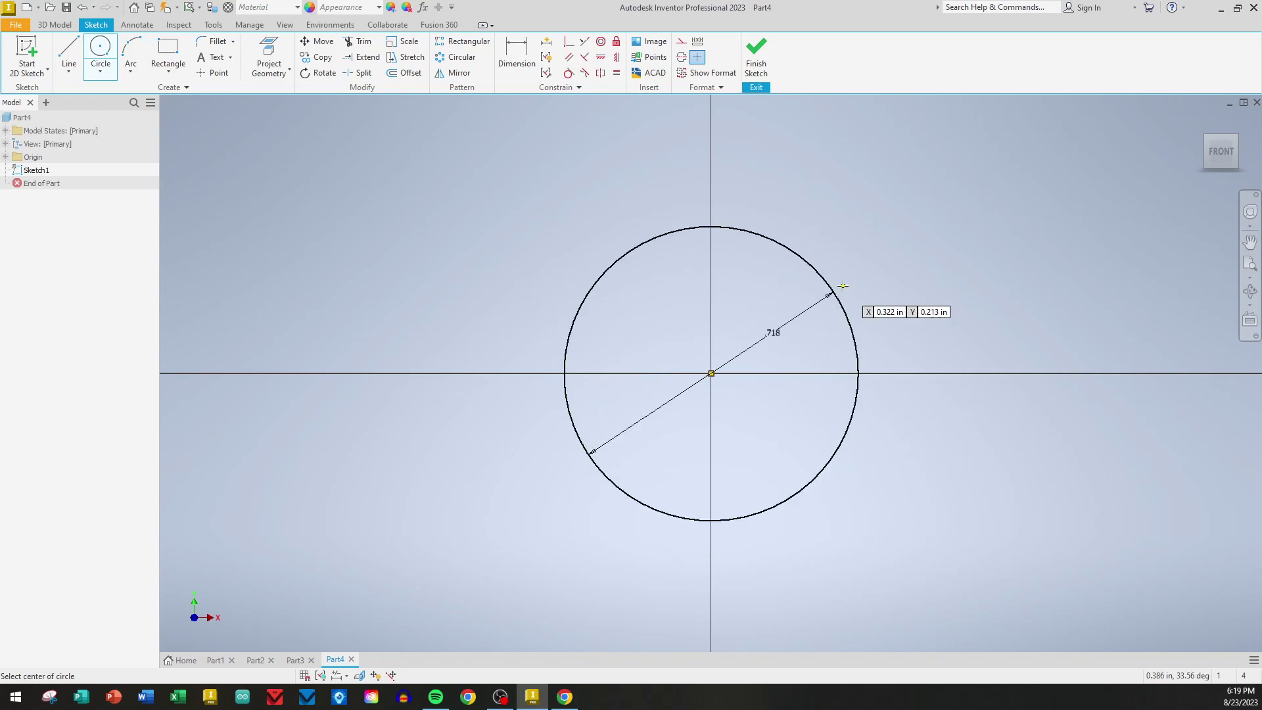
{"action": "left_click", "coordinate": [711, 373]}
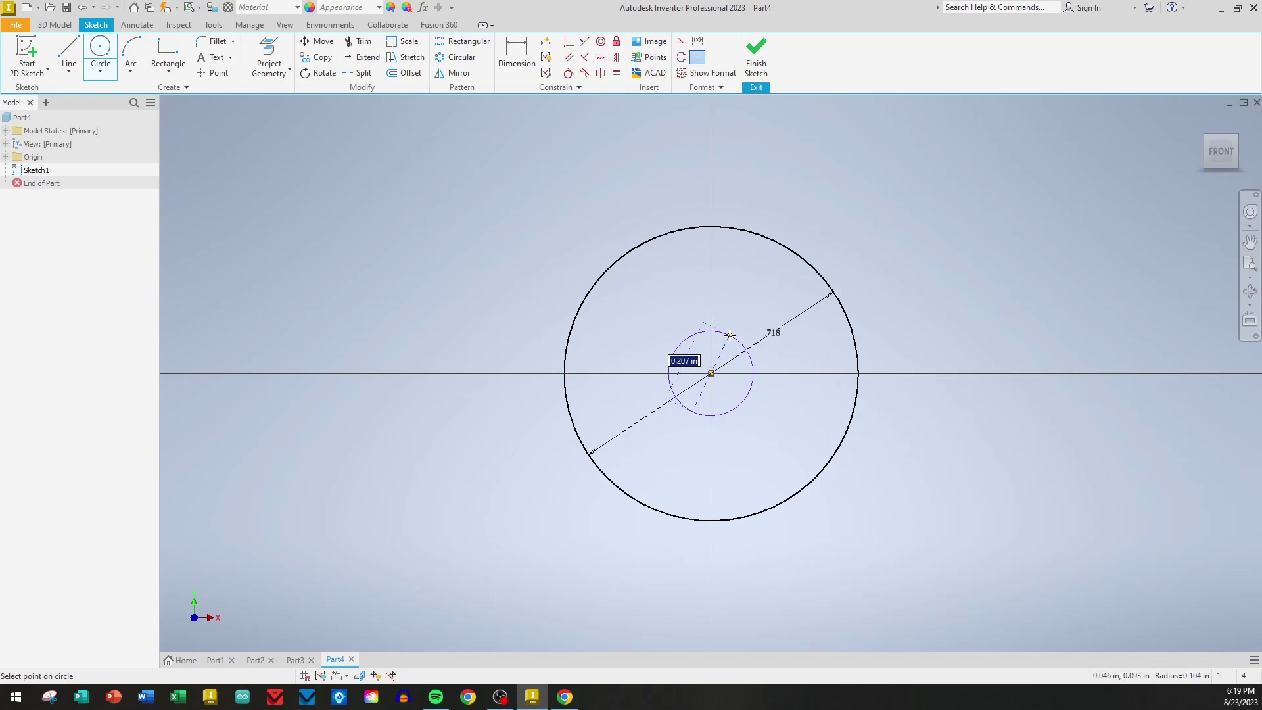
{"action": "type", "text": ".4"}
{"action": "key", "text": "Return"}
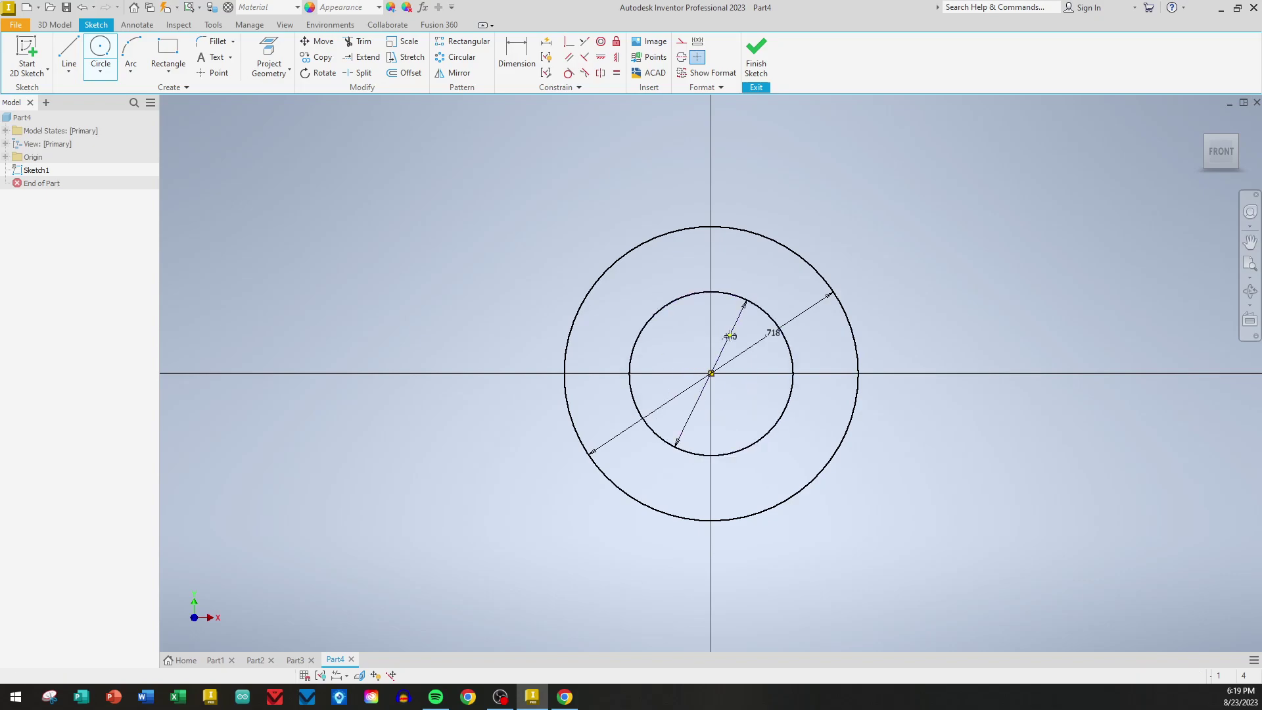
Draw two horizontal lines from the inner circle's top and bottom past the outer circle.
{"action": "left_click", "coordinate": [70, 59]}
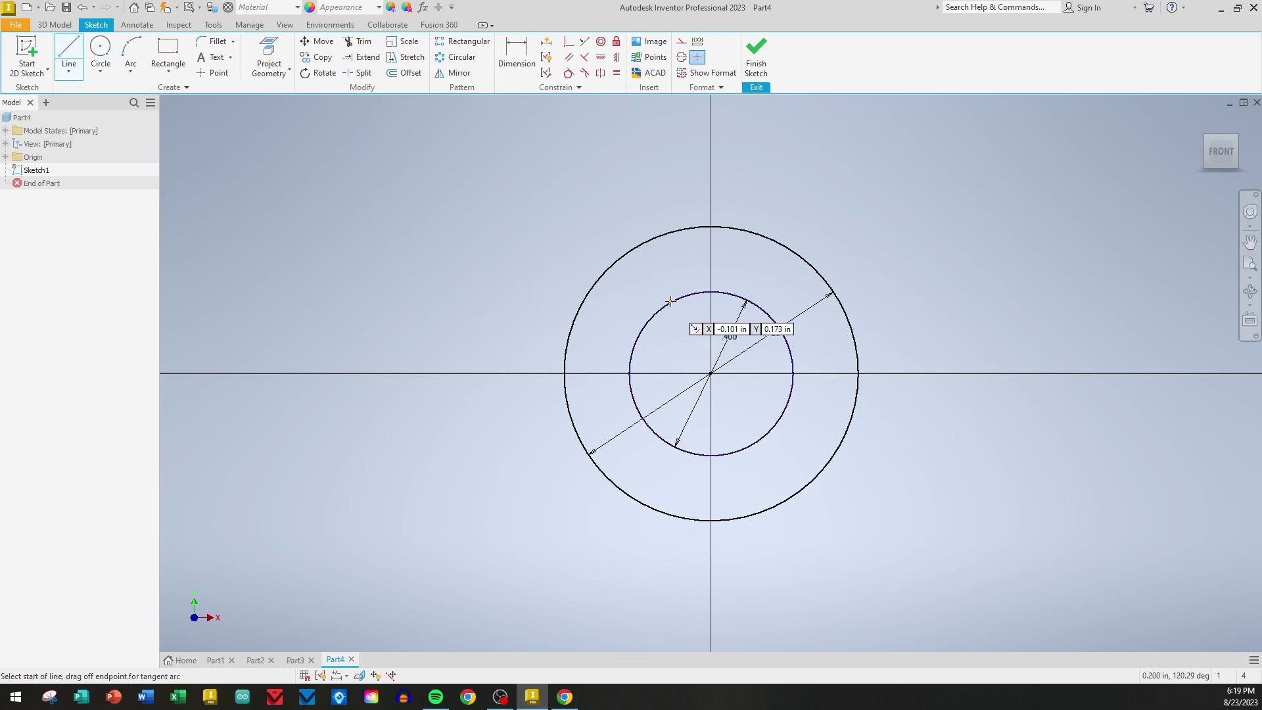
{"action": "left_click", "coordinate": [711, 291]}
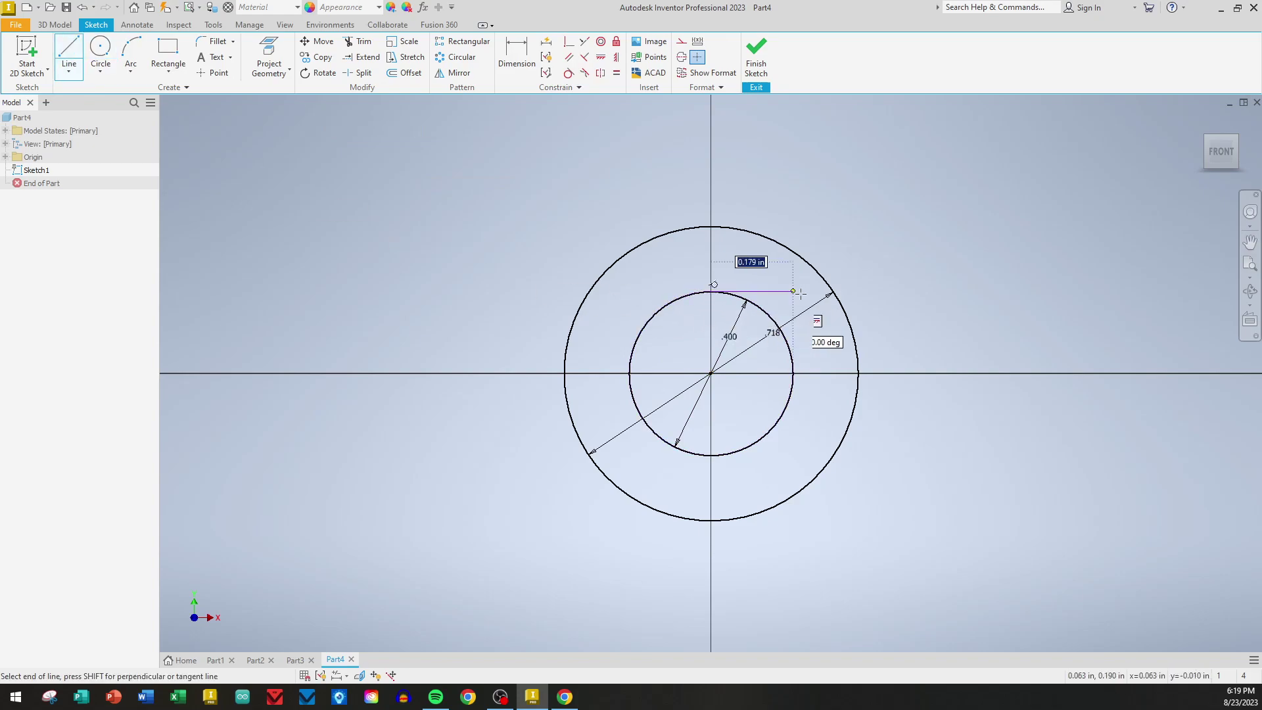
{"action": "left_click", "coordinate": [959, 291]}
{"action": "right_click", "coordinate": [993, 329]}
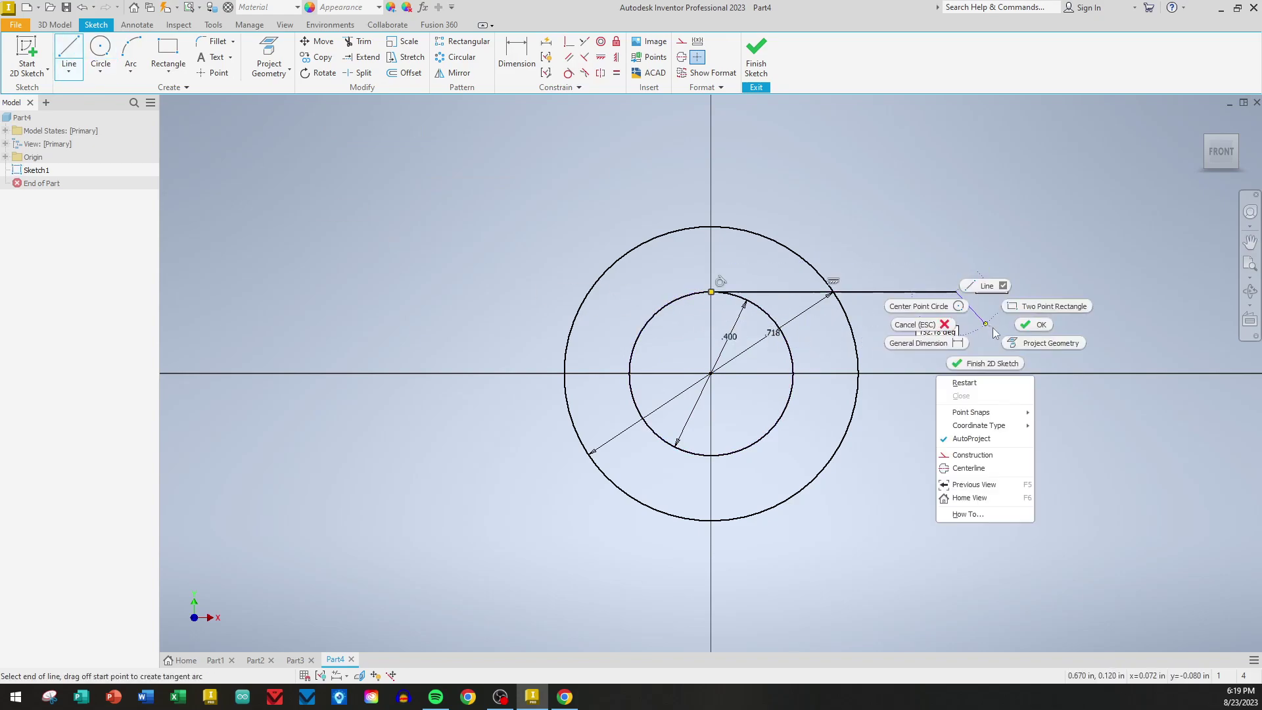
{"action": "left_click", "coordinate": [1034, 325]}
{"action": "left_click", "coordinate": [70, 54]}
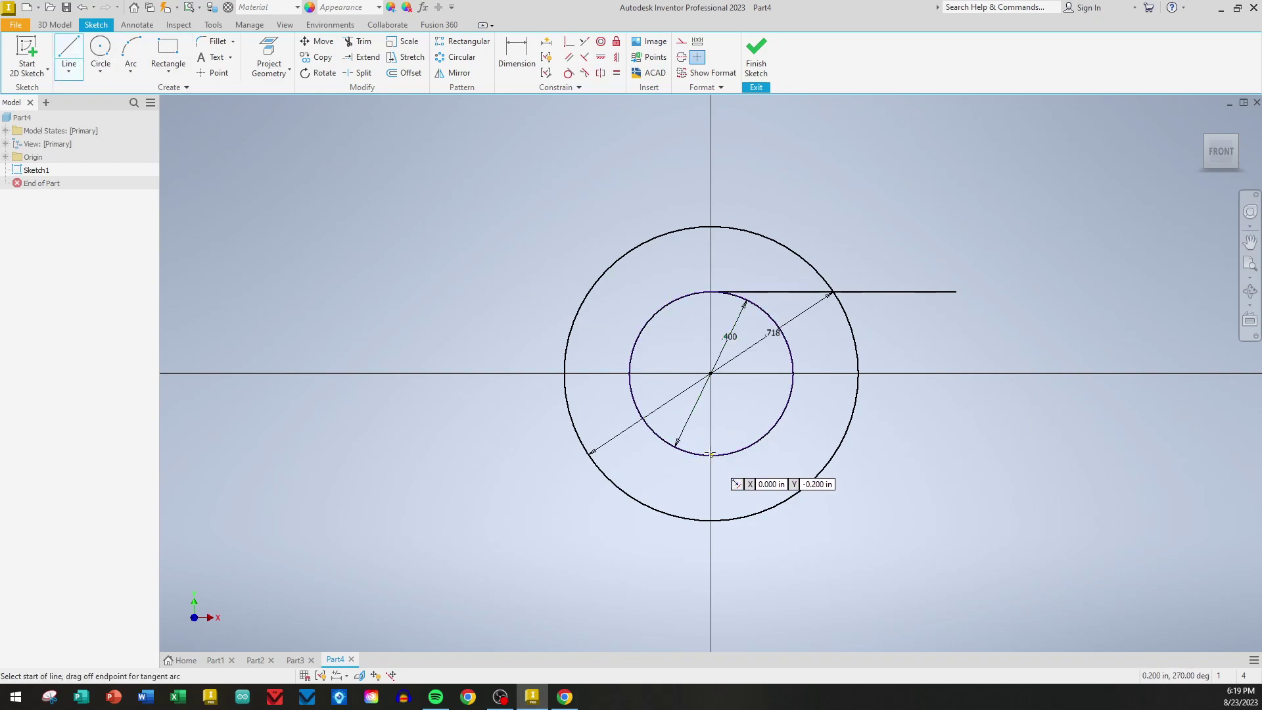
{"action": "left_click", "coordinate": [712, 456]}
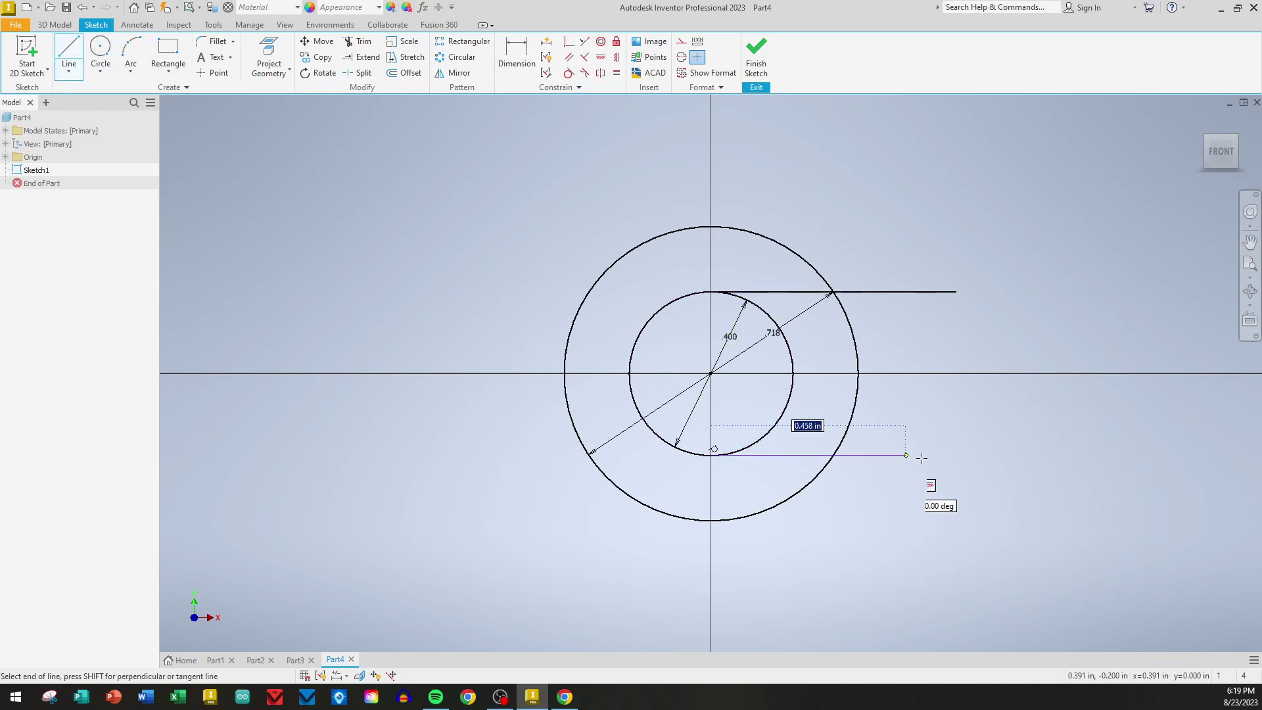
{"action": "left_click", "coordinate": [980, 455]}
{"action": "right_click", "coordinate": [1000, 436]}
{"action": "left_click", "coordinate": [1047, 436]}
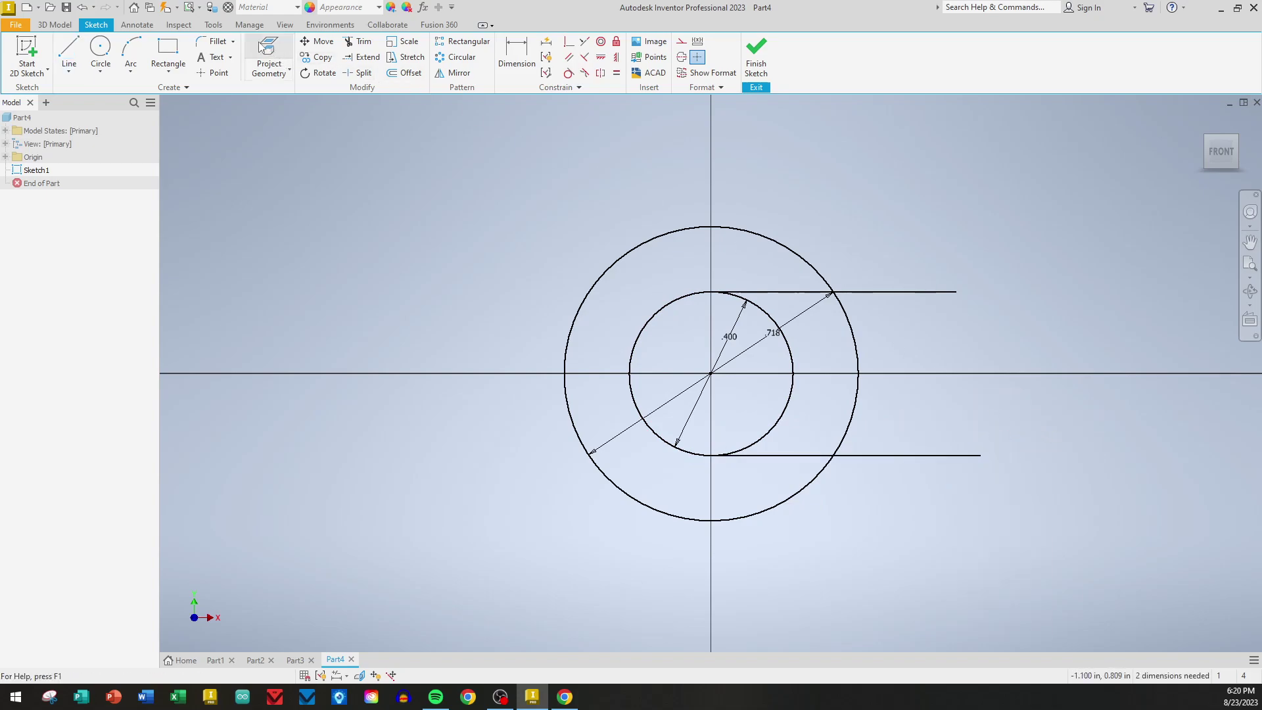
Trim the right arcs and line stubs to leave a C-shaped profile, then finish the sketch.
{"action": "left_click", "coordinate": [360, 42]}
{"action": "left_click", "coordinate": [790, 359]}
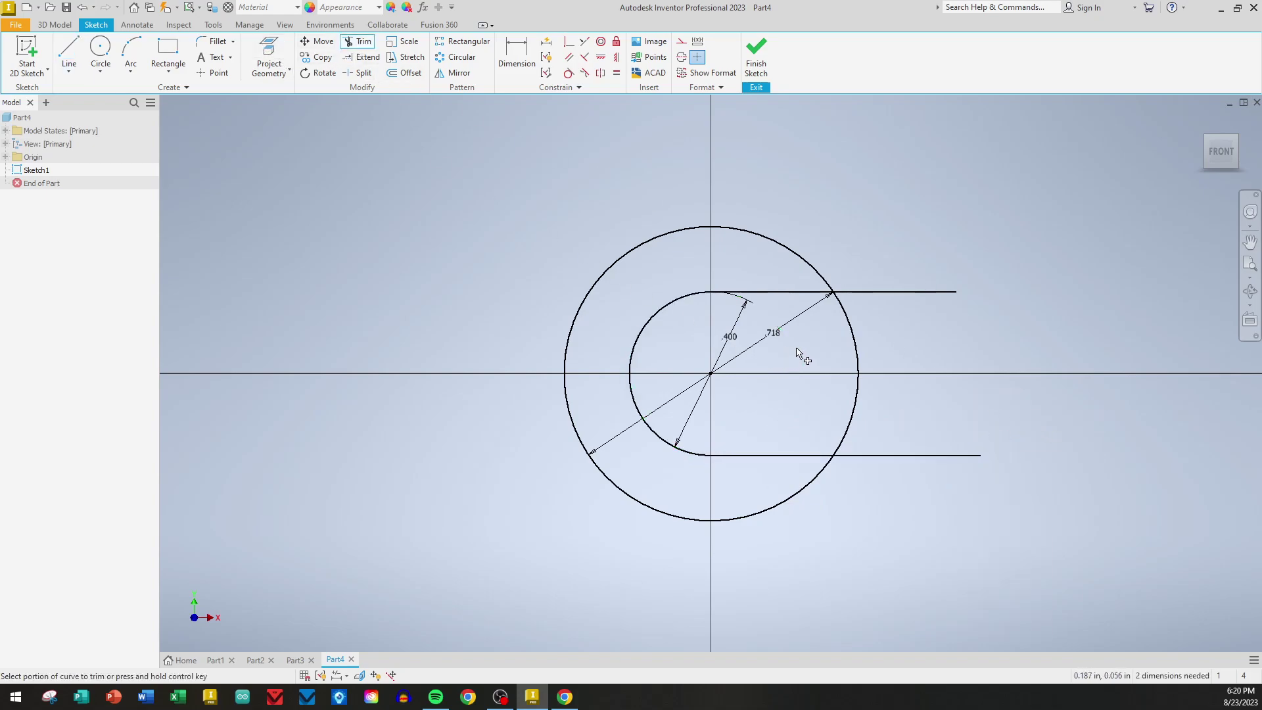
{"action": "left_click", "coordinate": [857, 336]}
{"action": "left_click", "coordinate": [872, 294]}
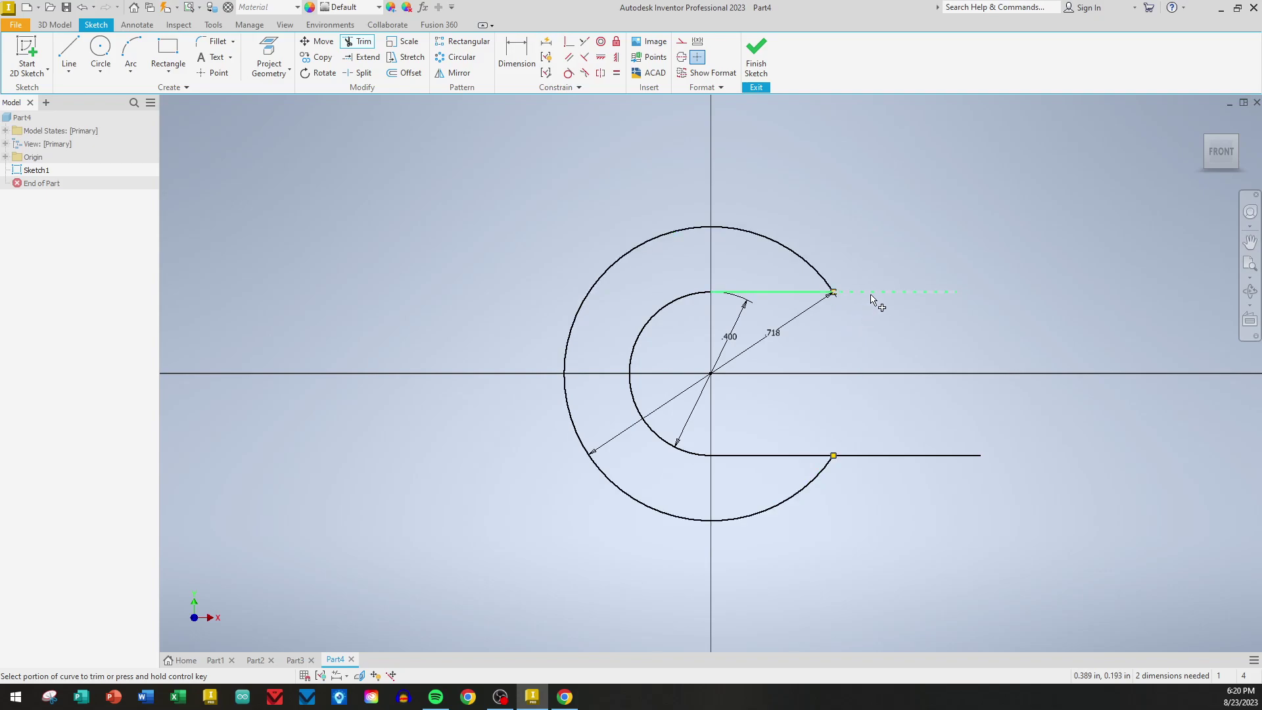
{"action": "left_click", "coordinate": [902, 455]}
{"action": "left_click", "coordinate": [758, 66]}
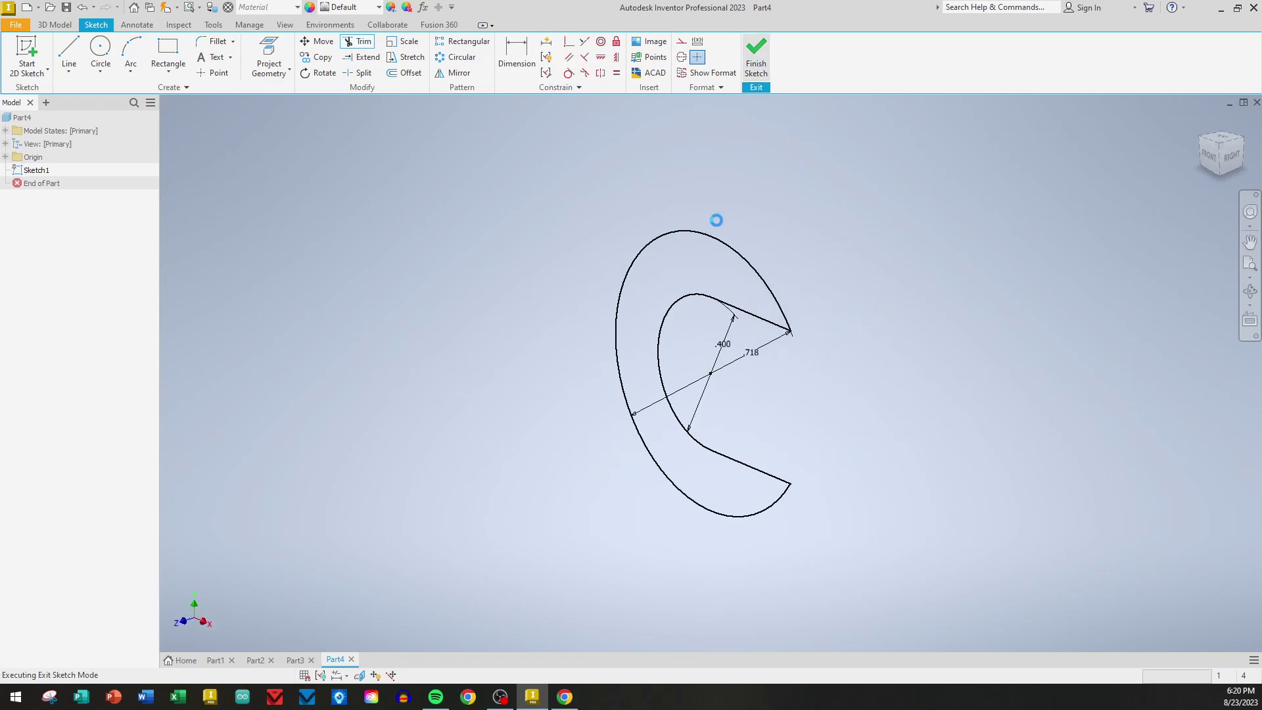
Extrude the C-shaped profile .125 in to make the washer solid.
{"action": "left_click", "coordinate": [72, 58]}
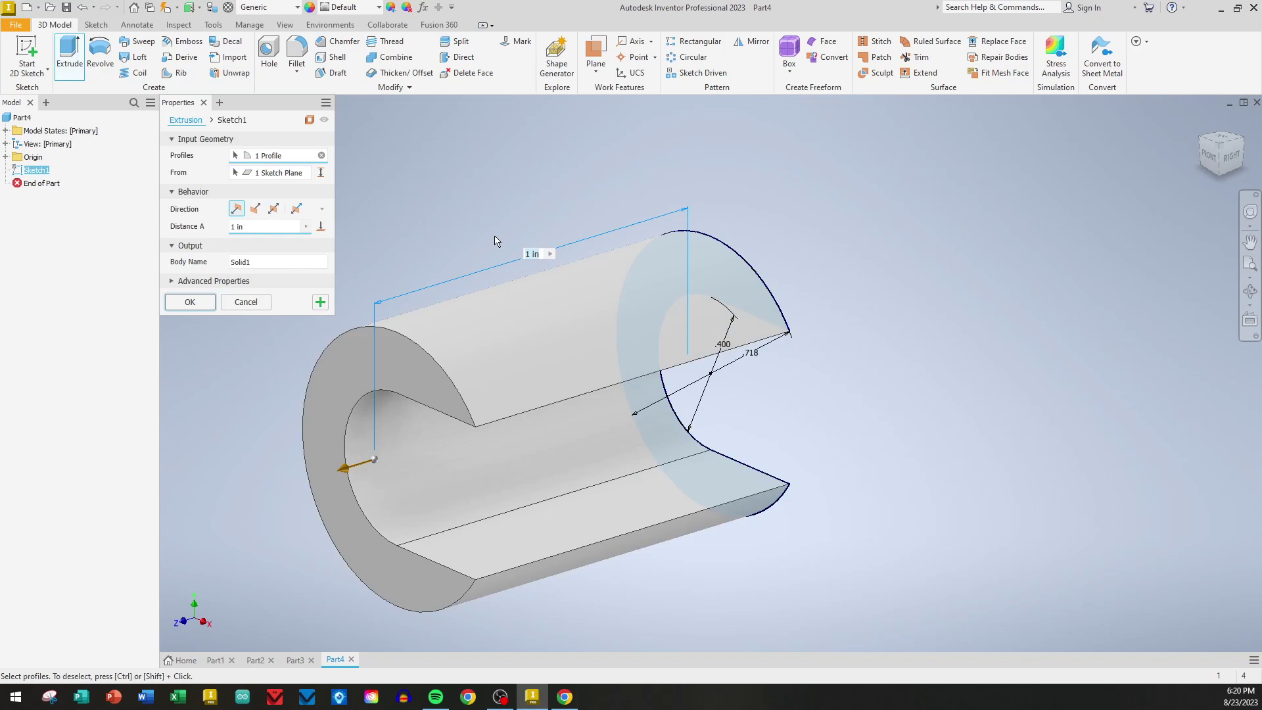
{"action": "type", "text": ".125"}
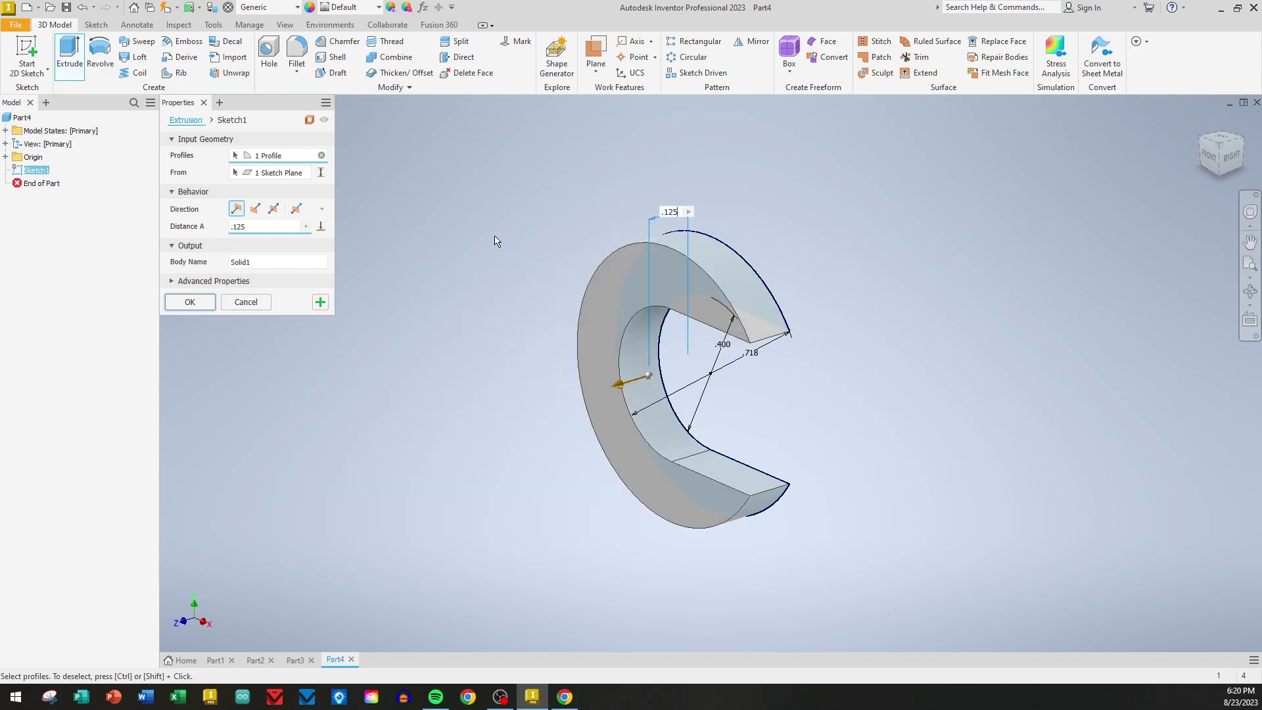
{"action": "key", "text": "Return"}
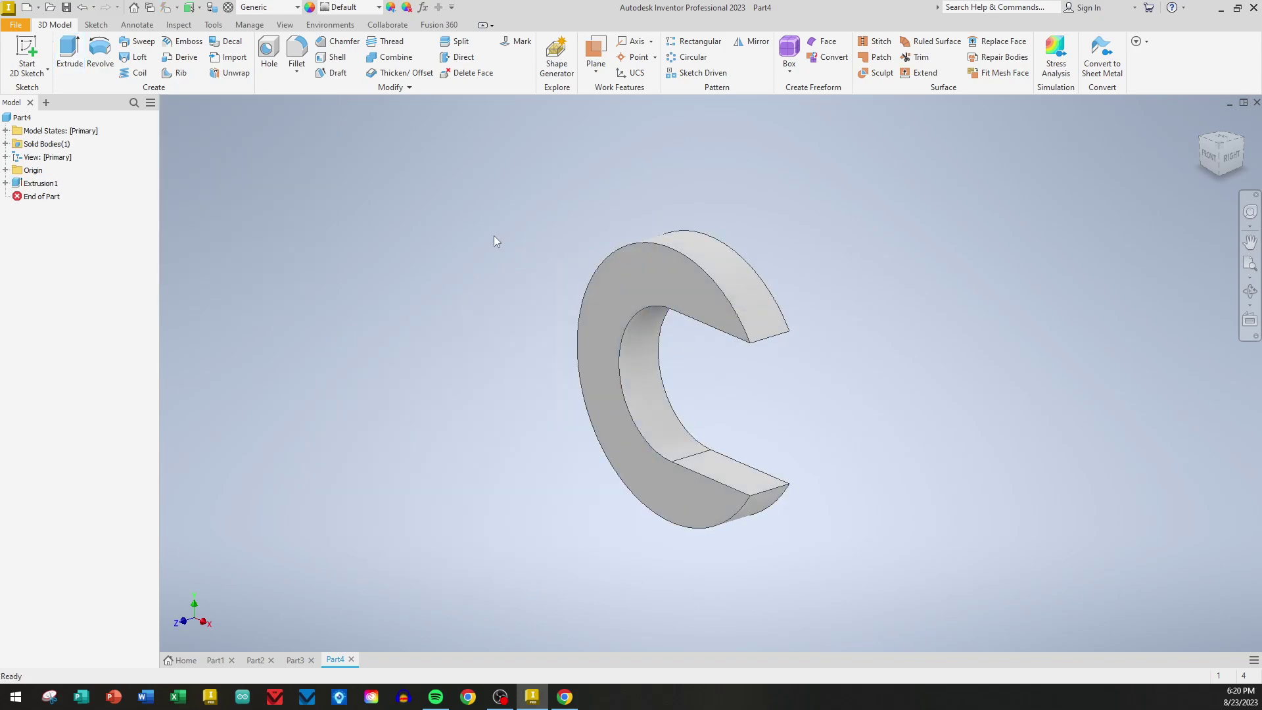